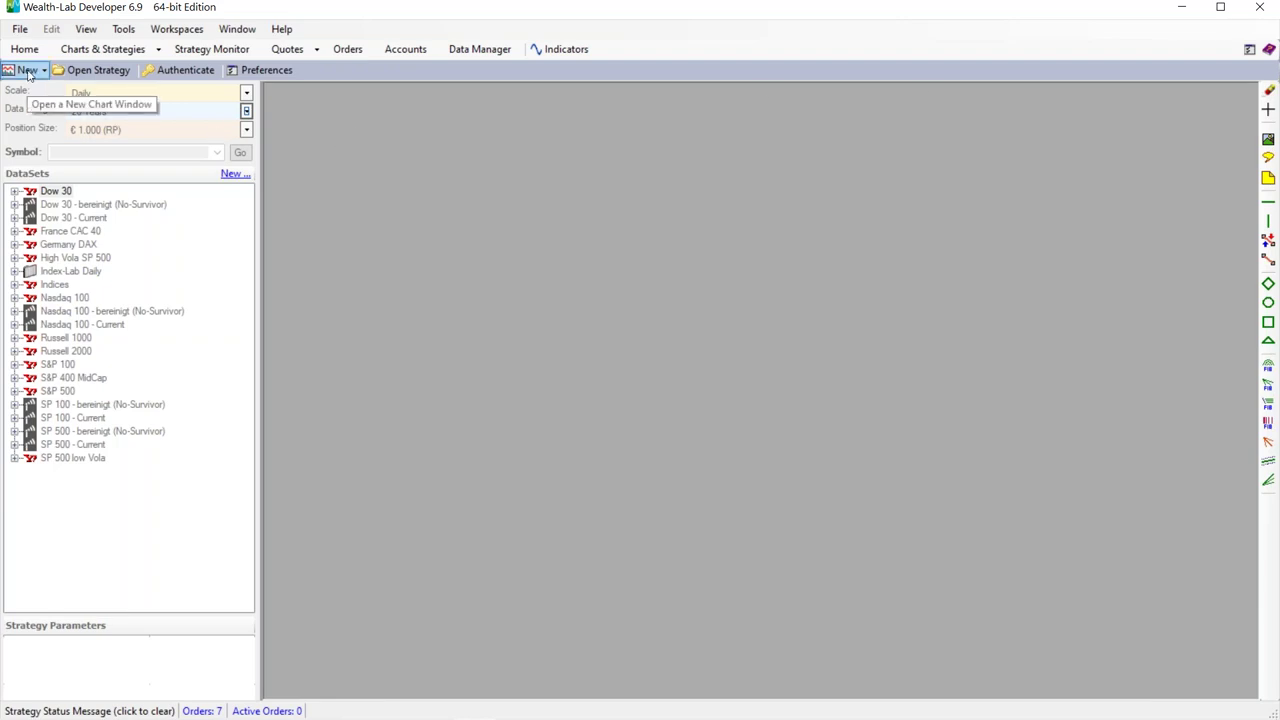
# Create a new strategy from rules, maximize its window and collapse the Dow 30 dataset's symbol list.
pyautogui.click(28, 72)
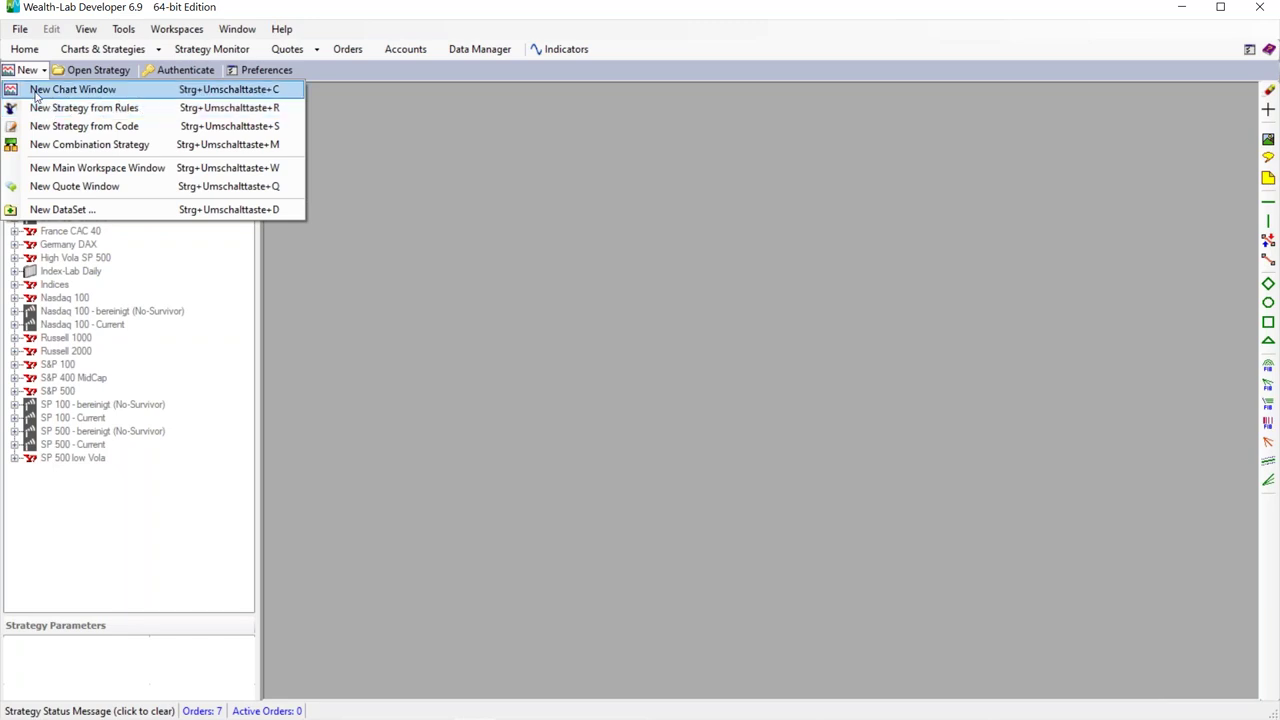
pyautogui.click(127, 109)
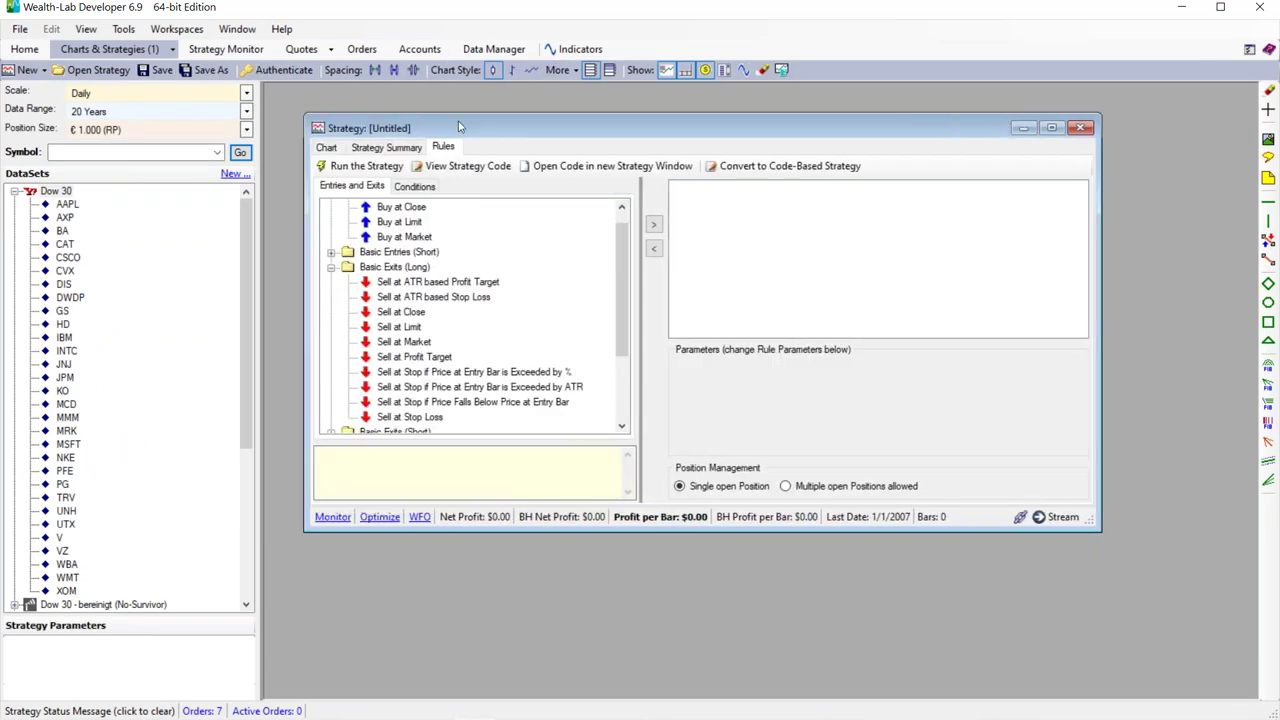
pyautogui.click(1041, 119)
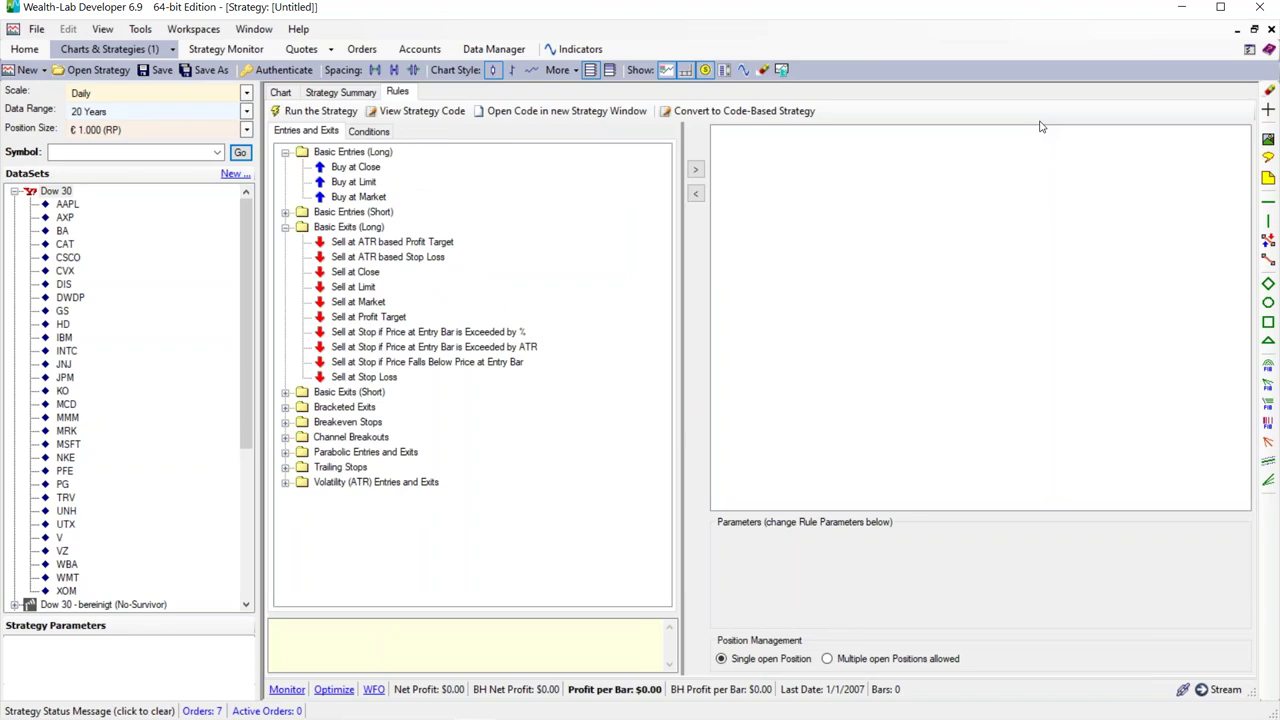
pyautogui.click(15, 191)
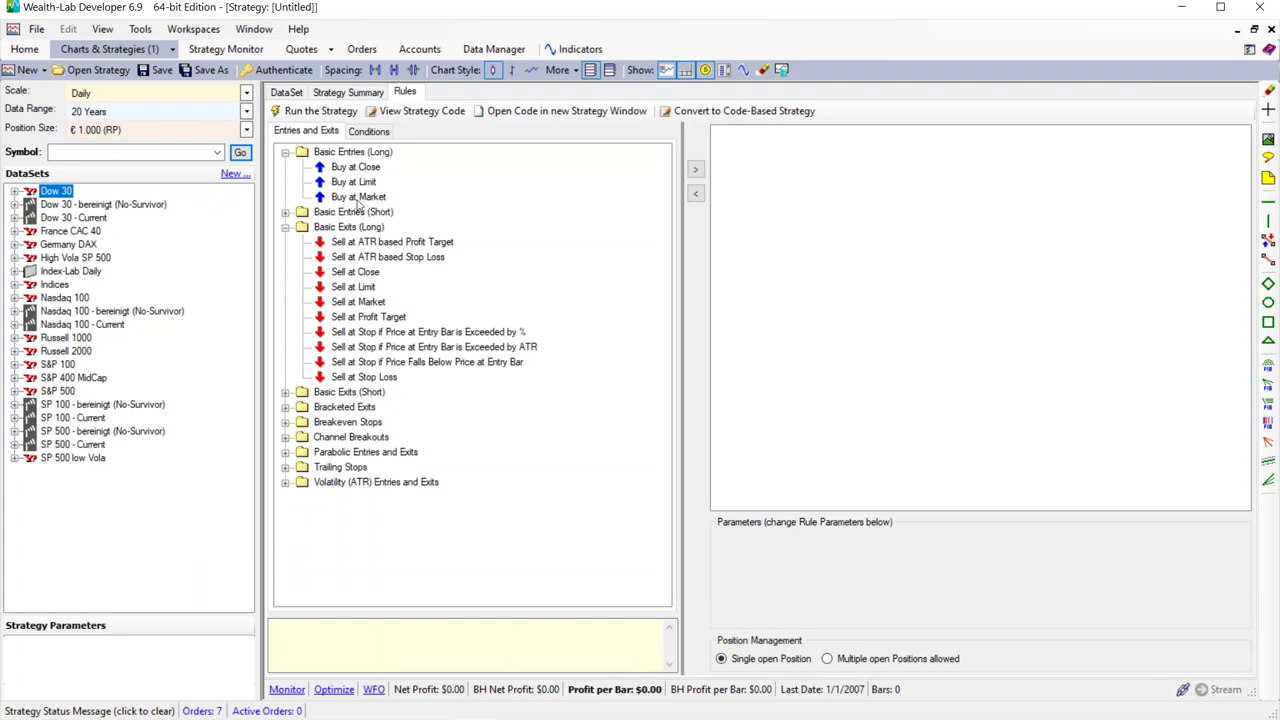
# Add a Buy at Market entry and a Sell at Market exit to the strategy.
pyautogui.doubleClick(358, 197)
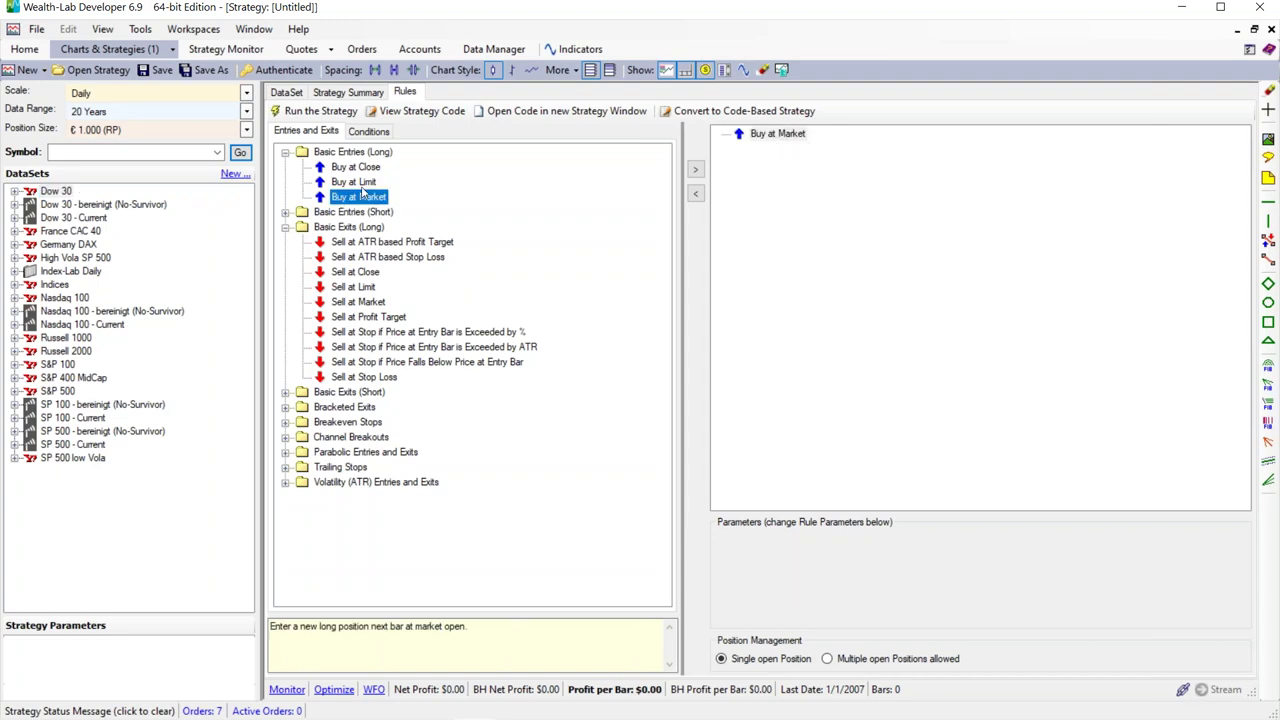
pyautogui.click(350, 302)
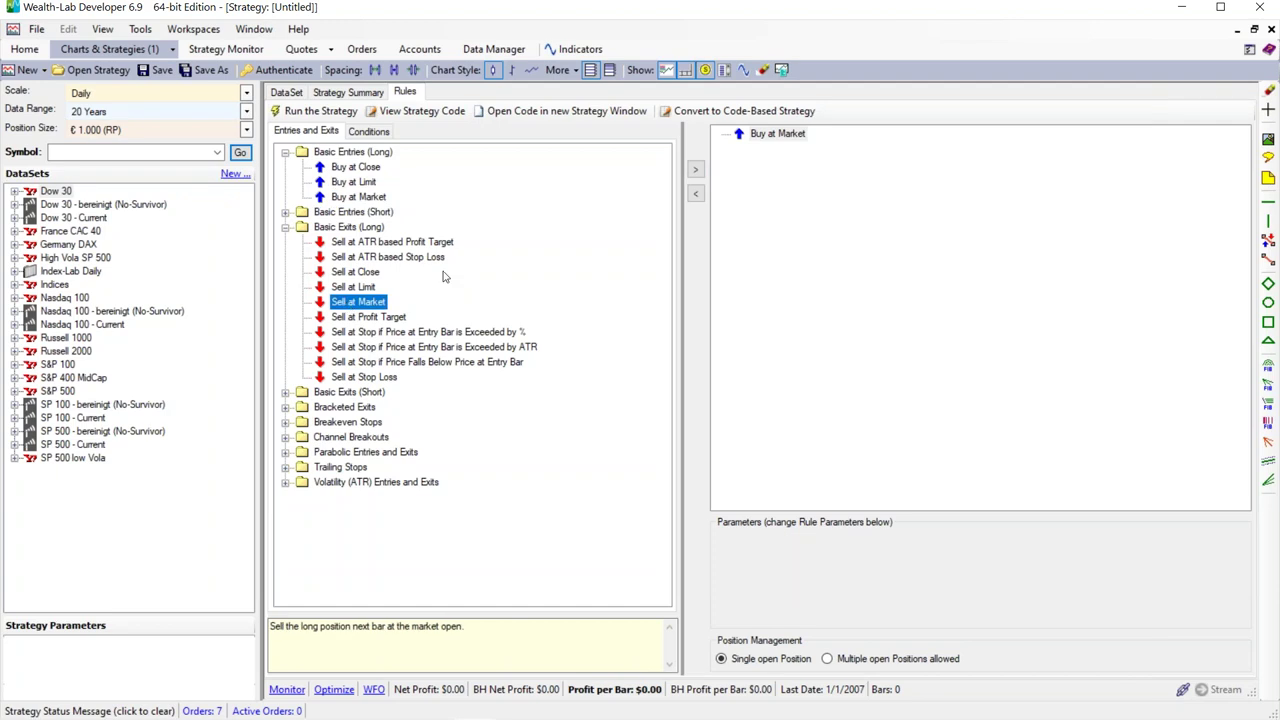
pyautogui.click(697, 170)
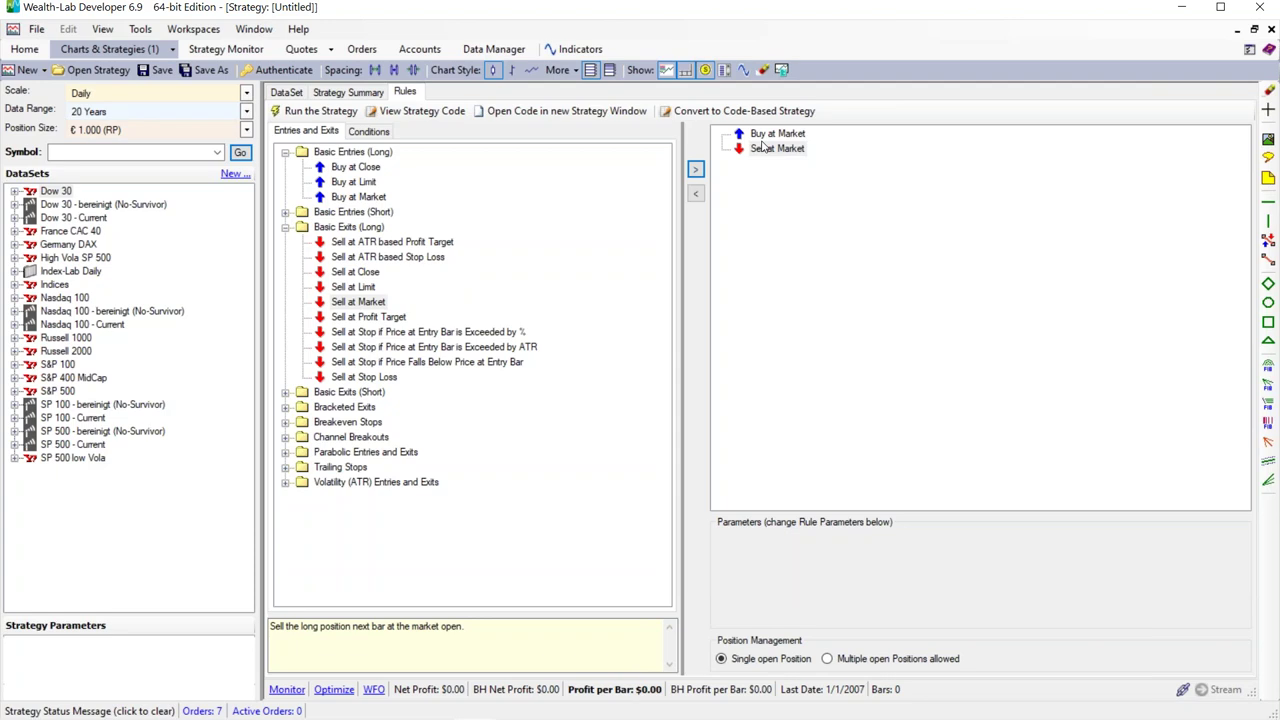
# Read the description of the Sell at Market exit rule.
pyautogui.click(766, 134)
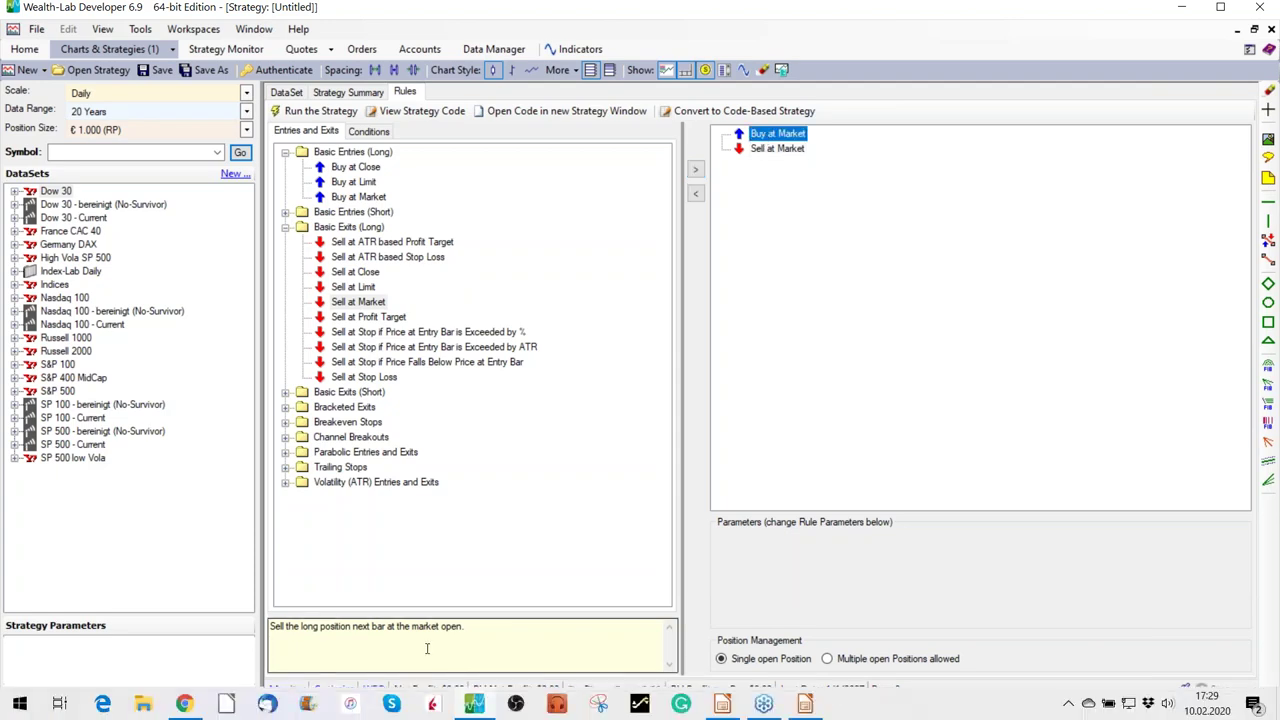
pyautogui.click(484, 630)
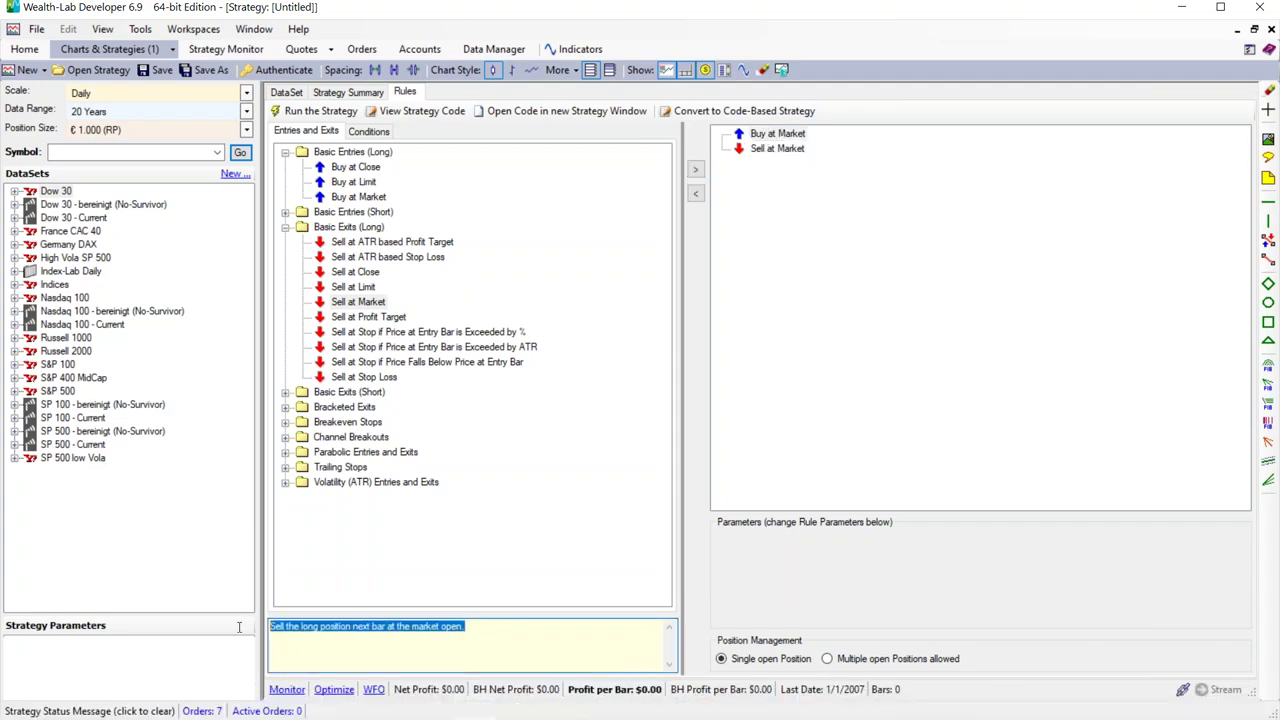
pyautogui.click(476, 626)
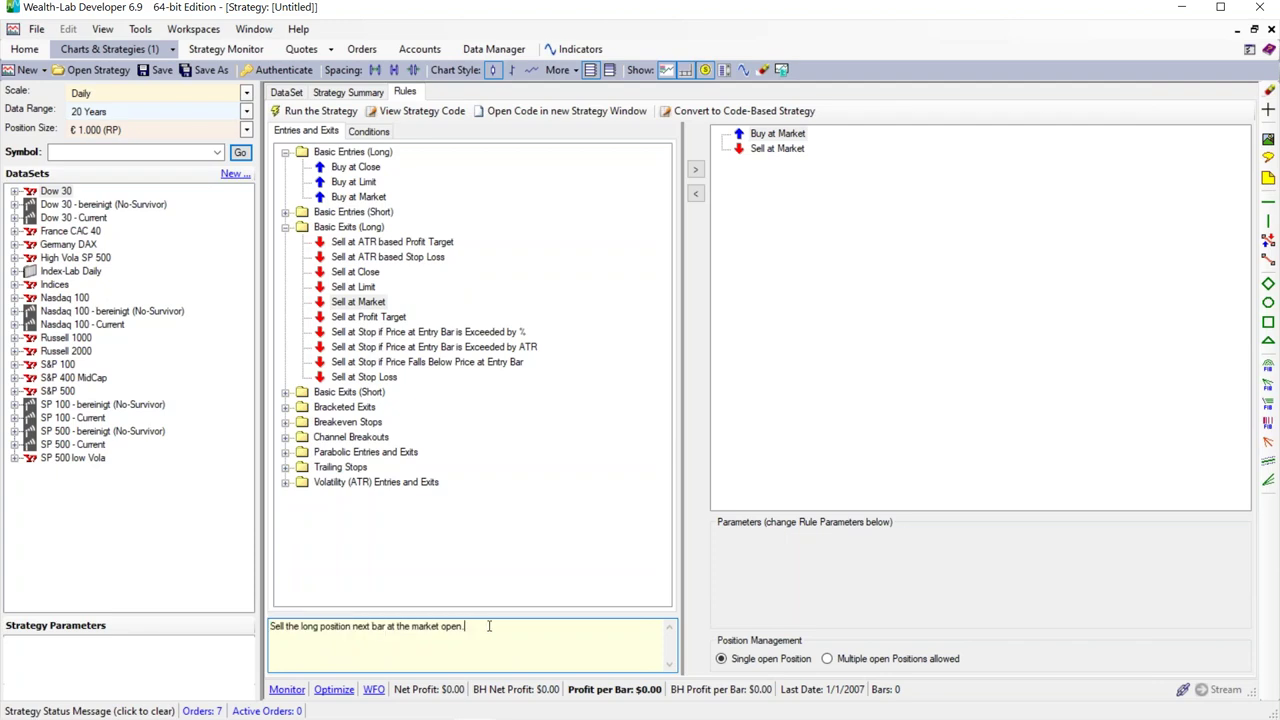
pyautogui.click(771, 150)
# Attach the condition "Price decreases a consecutive number of bars" to Buy at Market and set its number of bars to 2.
pyautogui.click(769, 137)
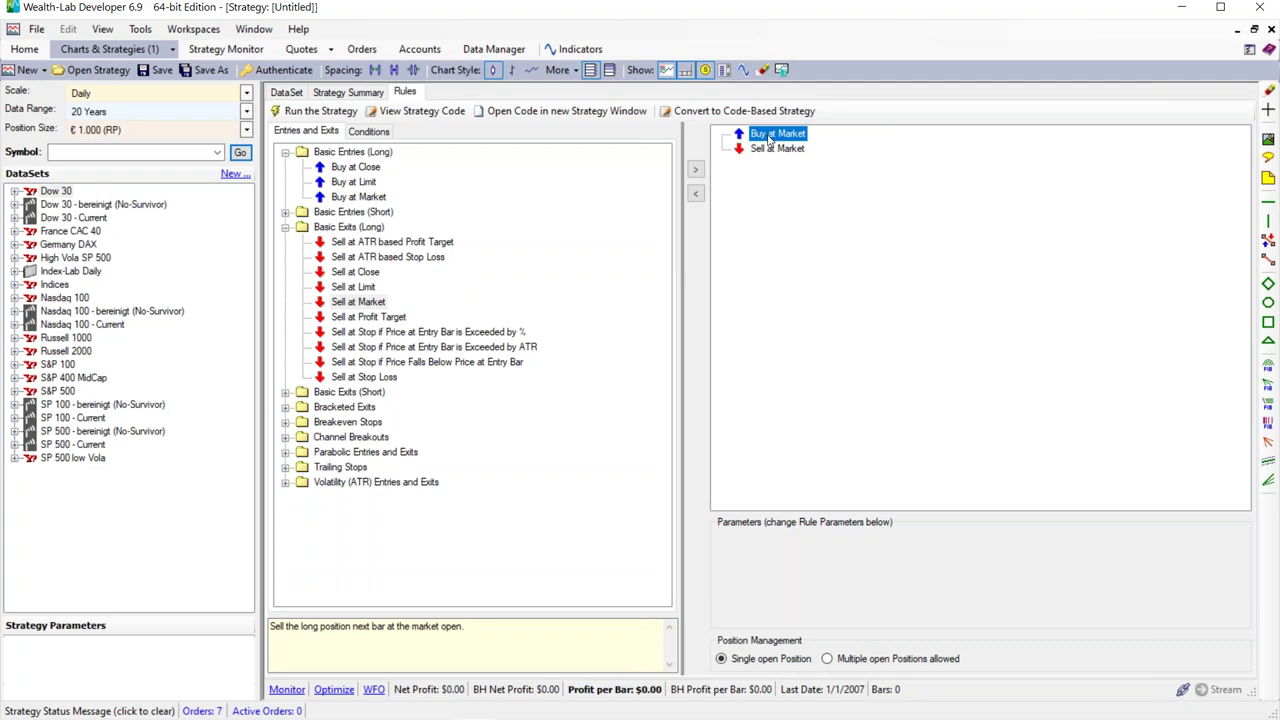
pyautogui.click(379, 134)
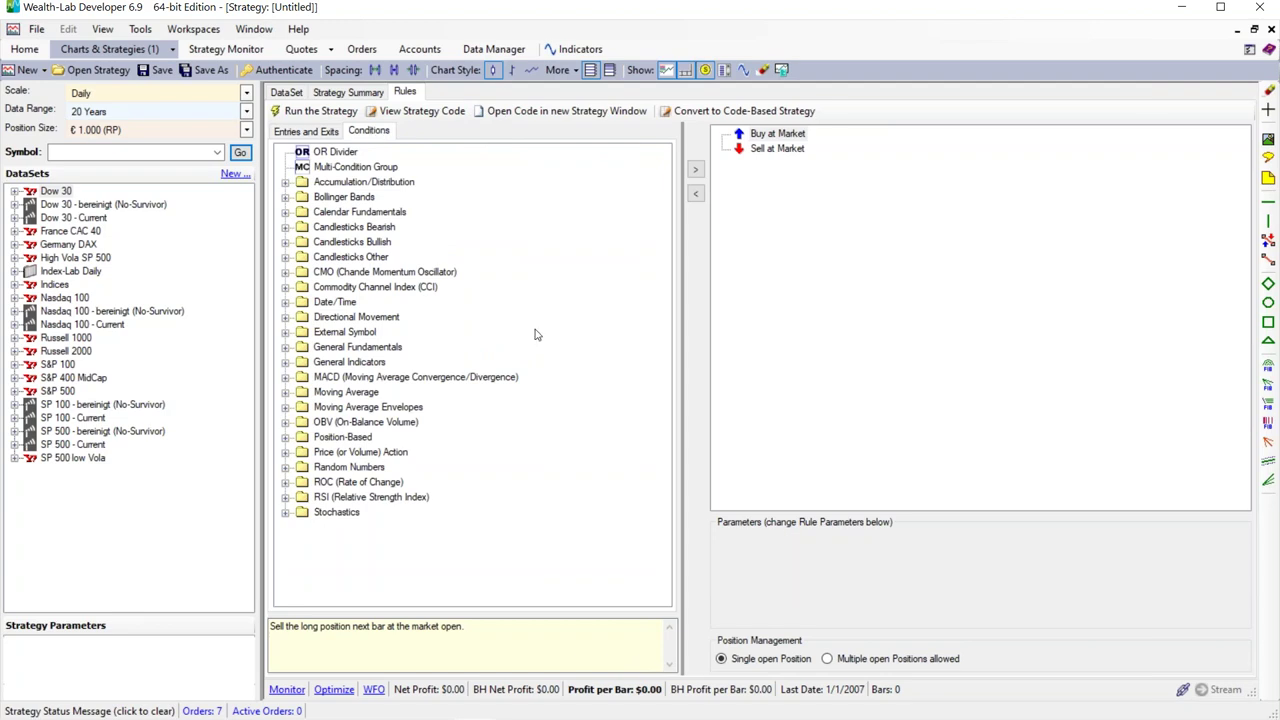
pyautogui.click(285, 452)
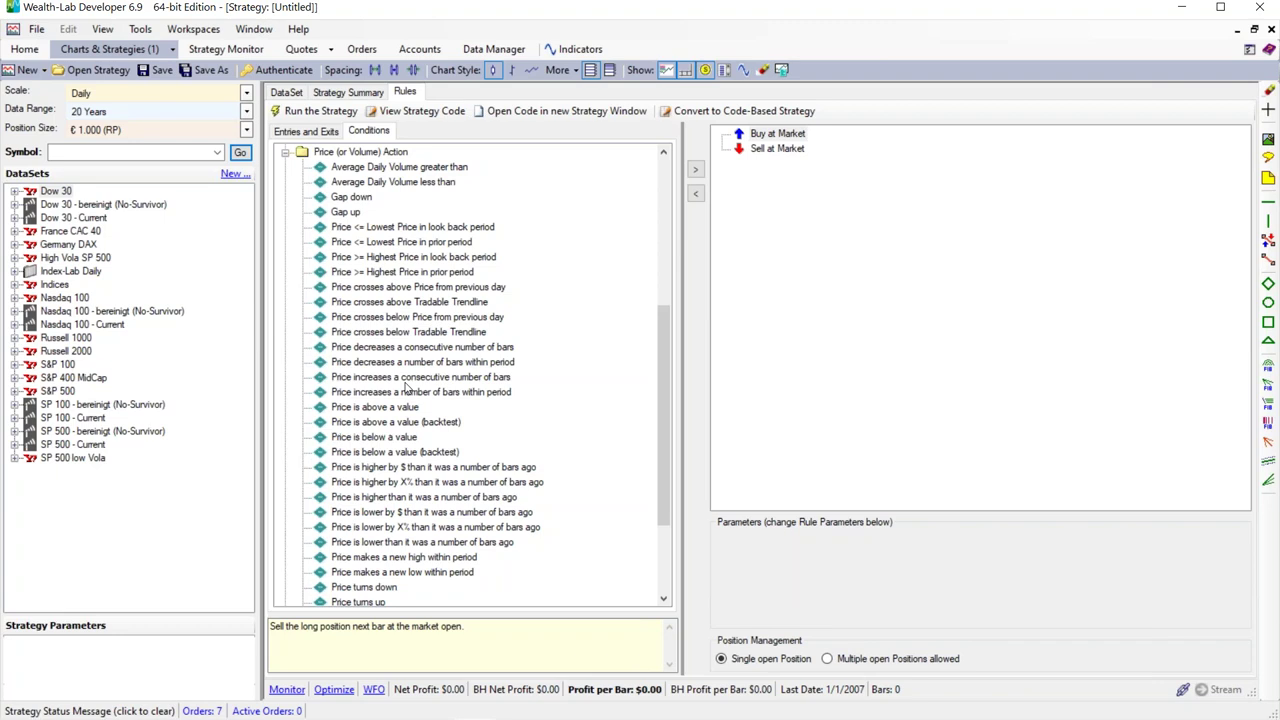
pyautogui.click(363, 349)
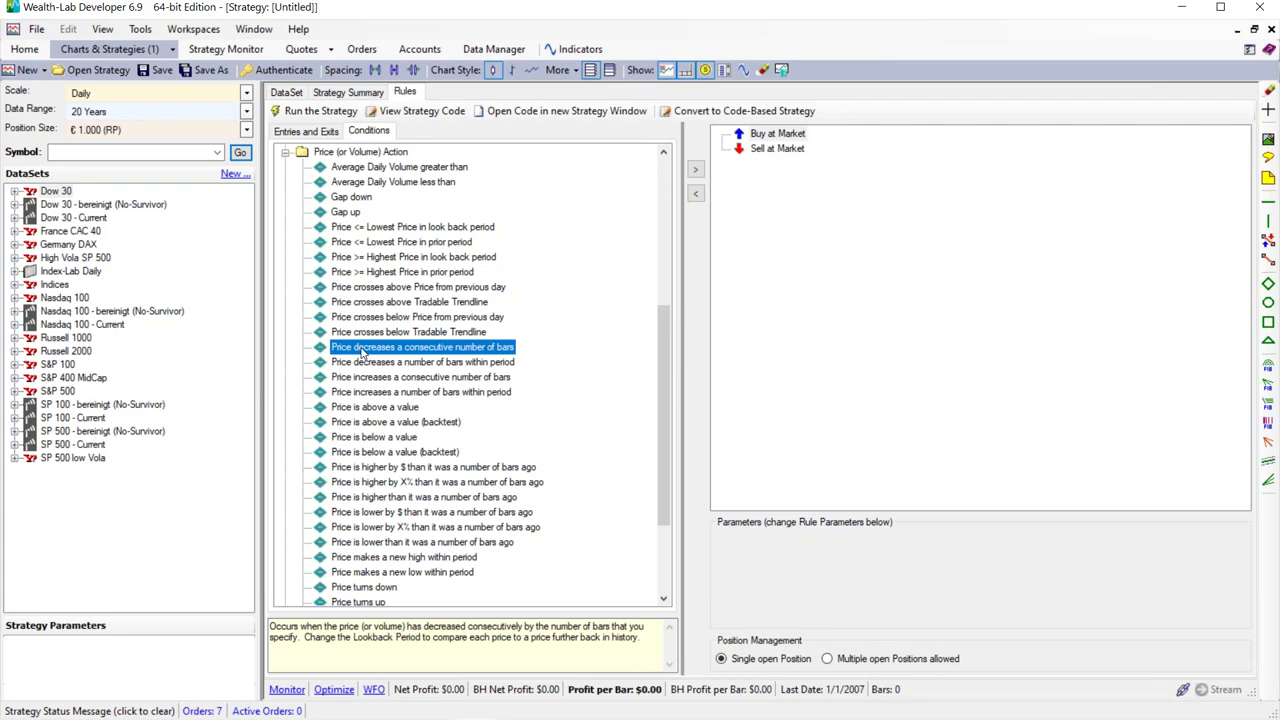
pyautogui.moveTo(363, 352); pyautogui.dragTo(785, 140)
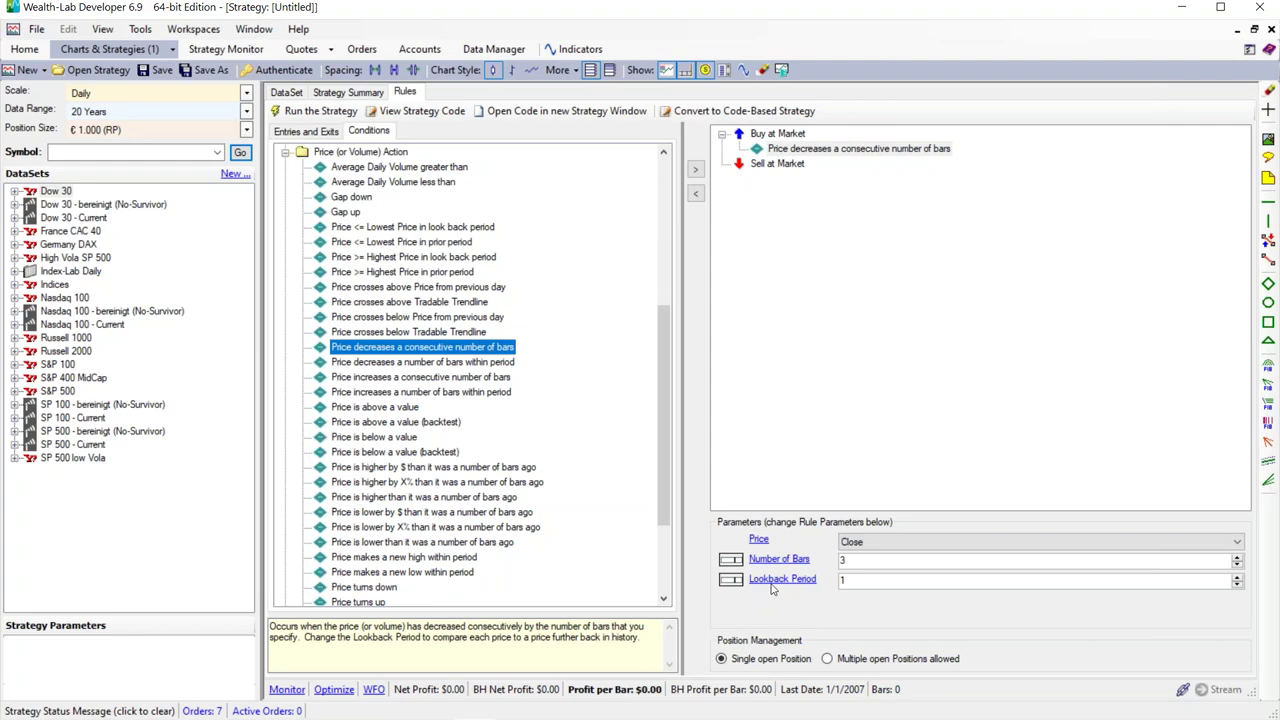
pyautogui.click(853, 560)
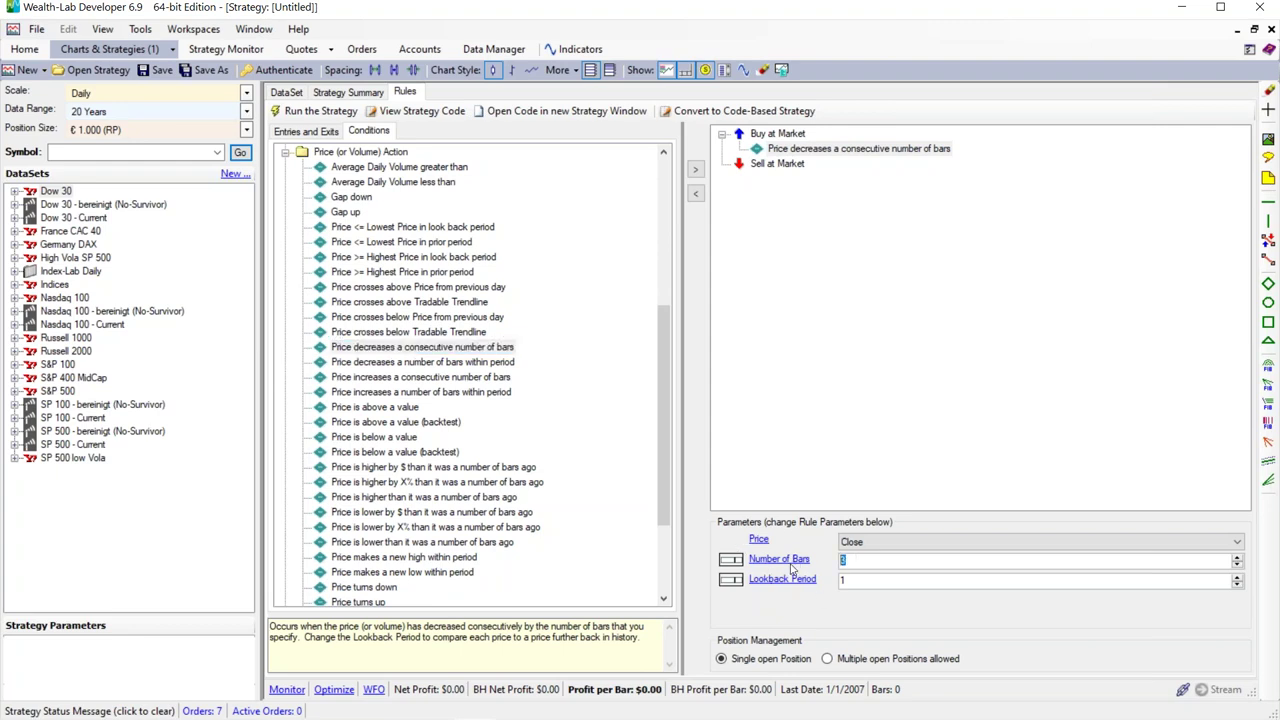
pyautogui.write('2')
# Attach "Current open Position is older than a number of bars" to Sell at Market with 5 bars, and check both conditions' parameters.
pyautogui.click(286, 153)
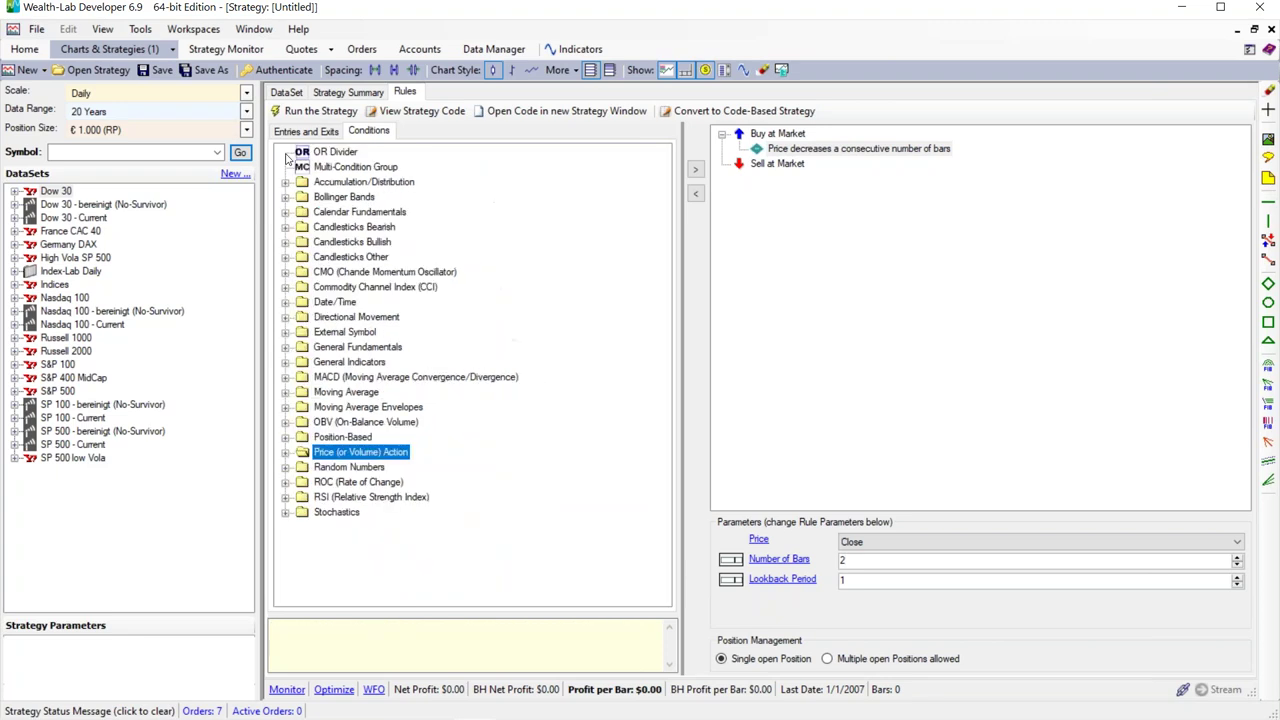
pyautogui.click(286, 437)
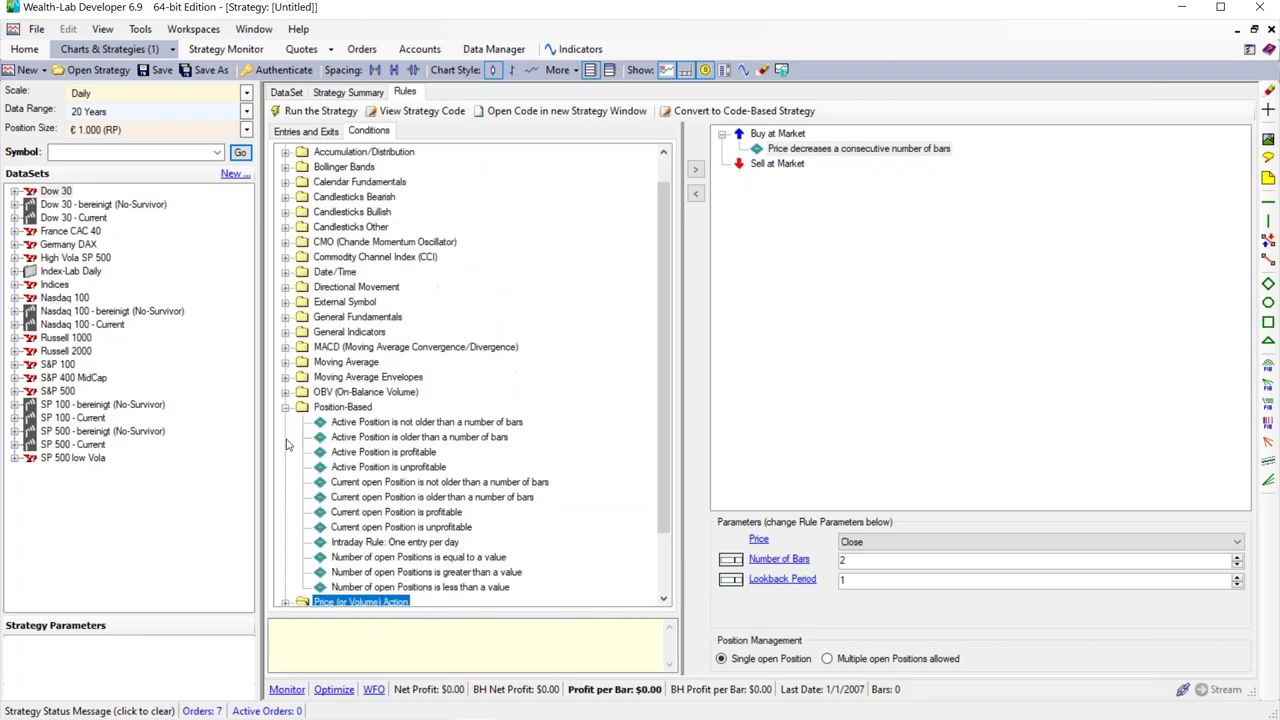
pyautogui.click(357, 503)
pyautogui.moveTo(357, 503); pyautogui.dragTo(800, 180)
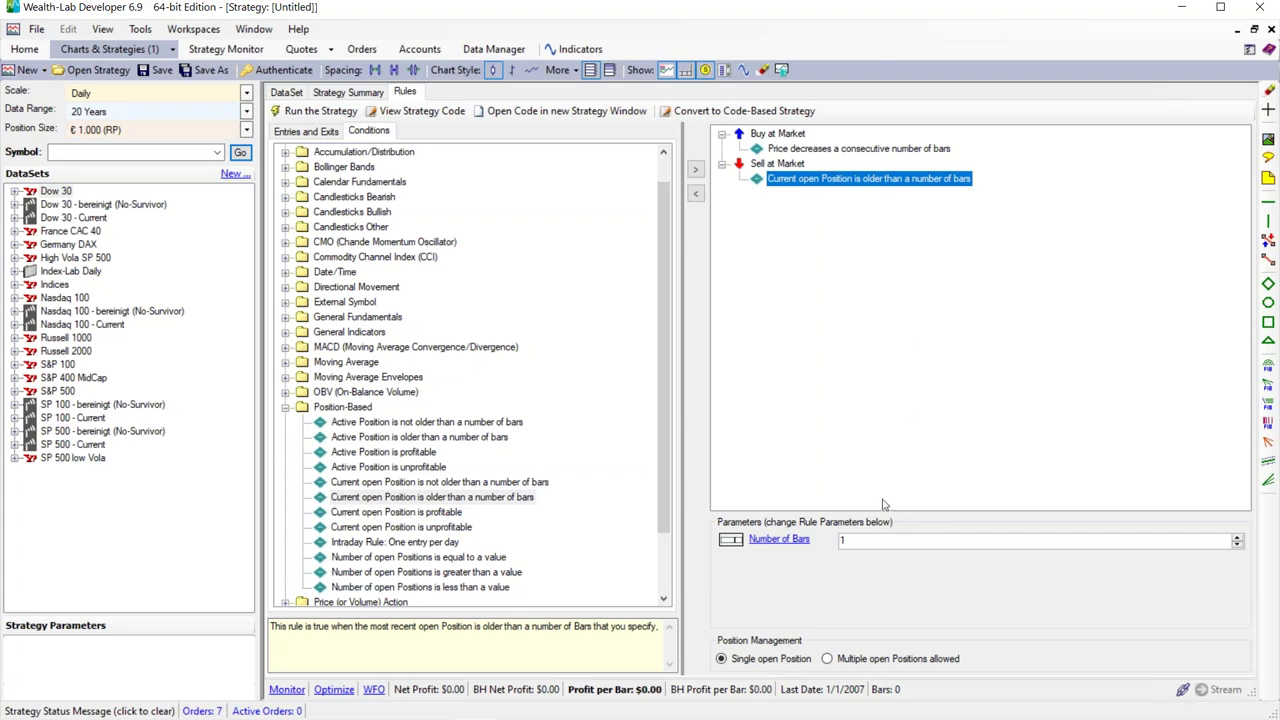
pyautogui.click(856, 543)
pyautogui.write('5')
pyautogui.press('Tab')
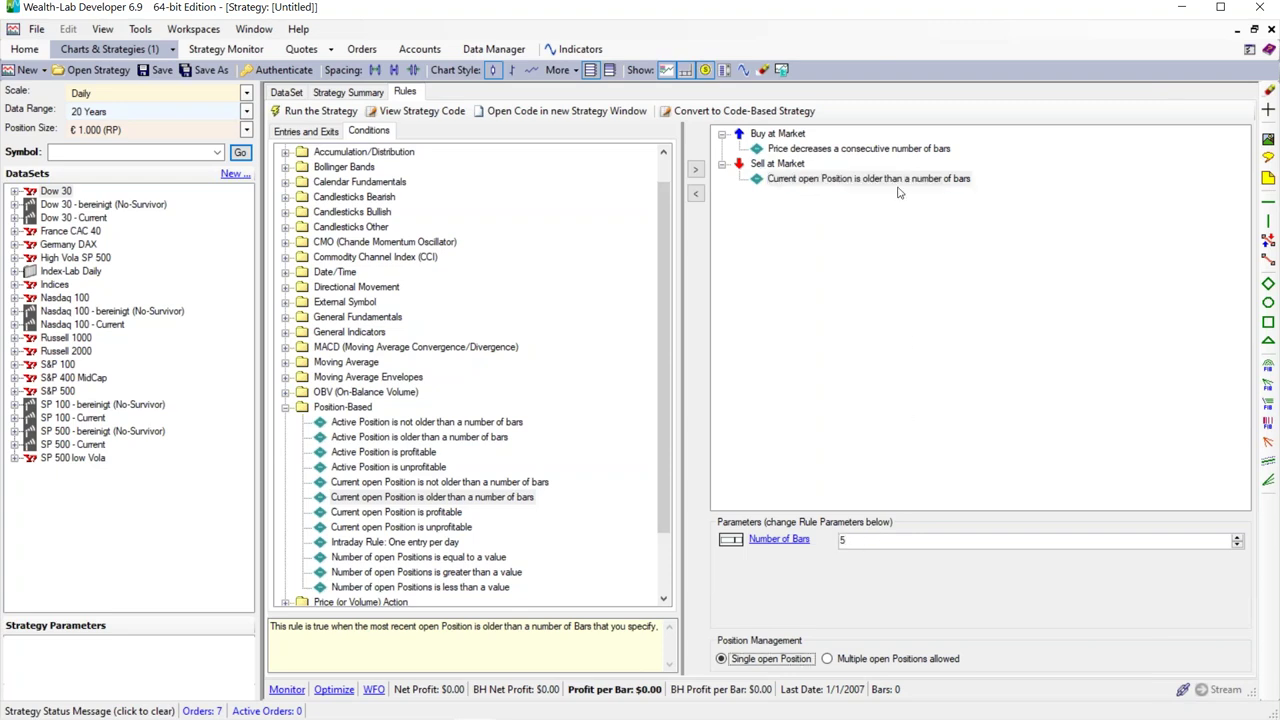
pyautogui.click(790, 149)
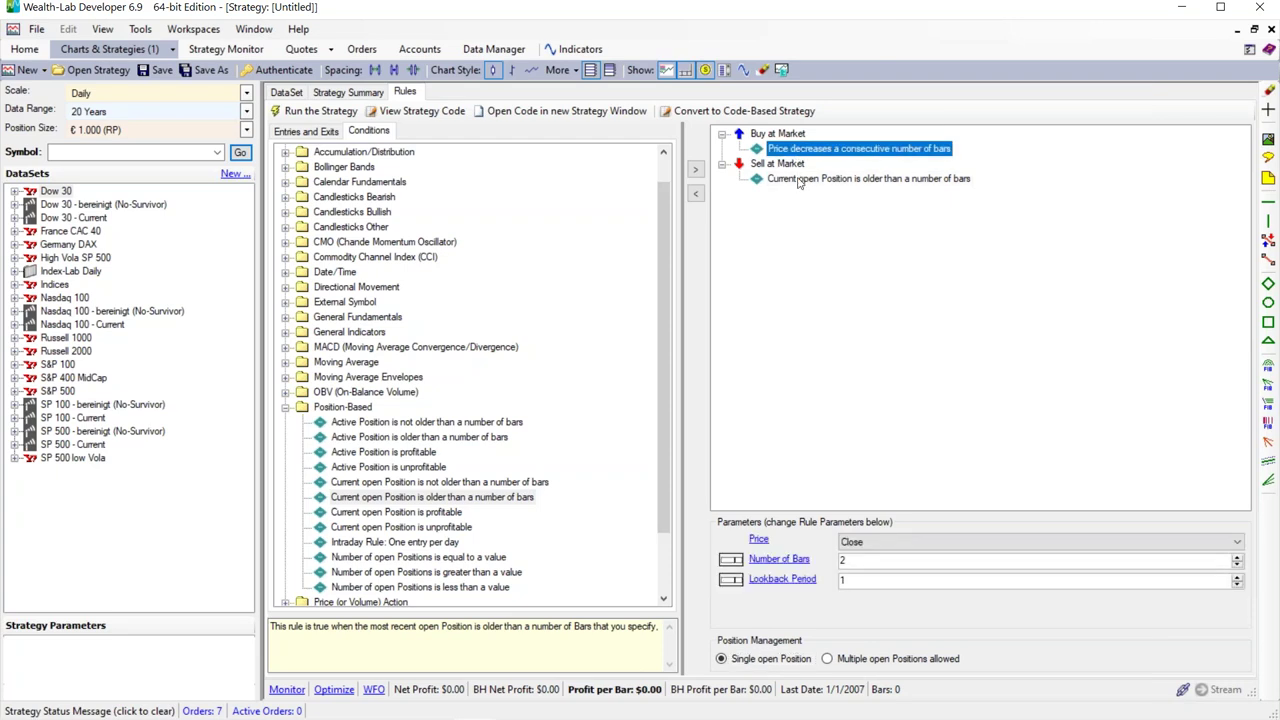
pyautogui.click(800, 180)
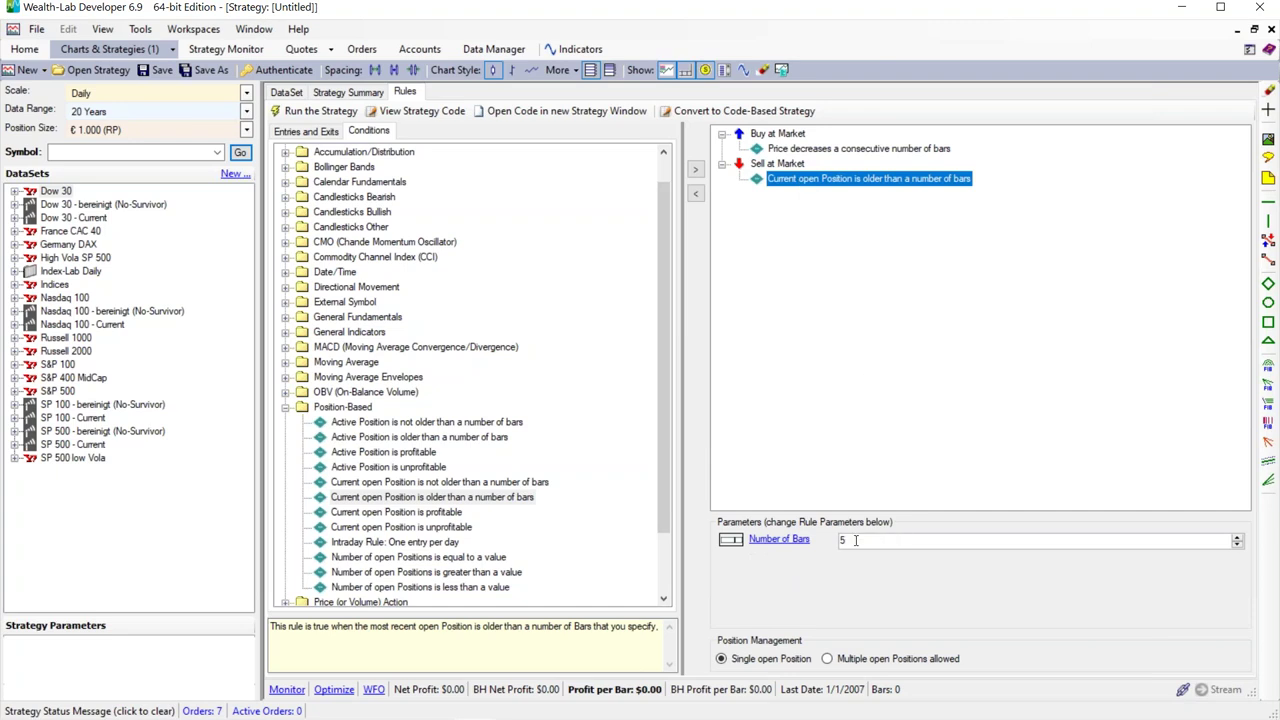
# Backtest the strategy on all Dow 30 symbols using Raw Profit Mode with a Fixed Dollar position size of 1000.
pyautogui.click(55, 192)
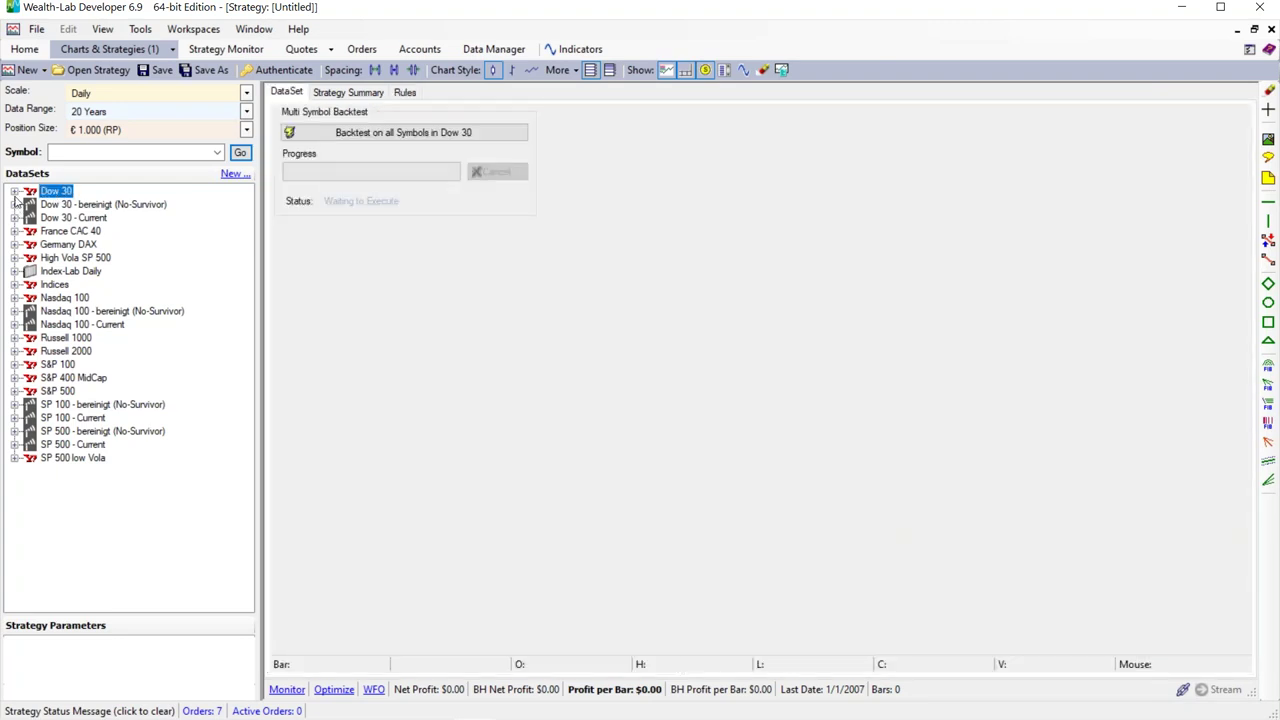
pyautogui.click(15, 191)
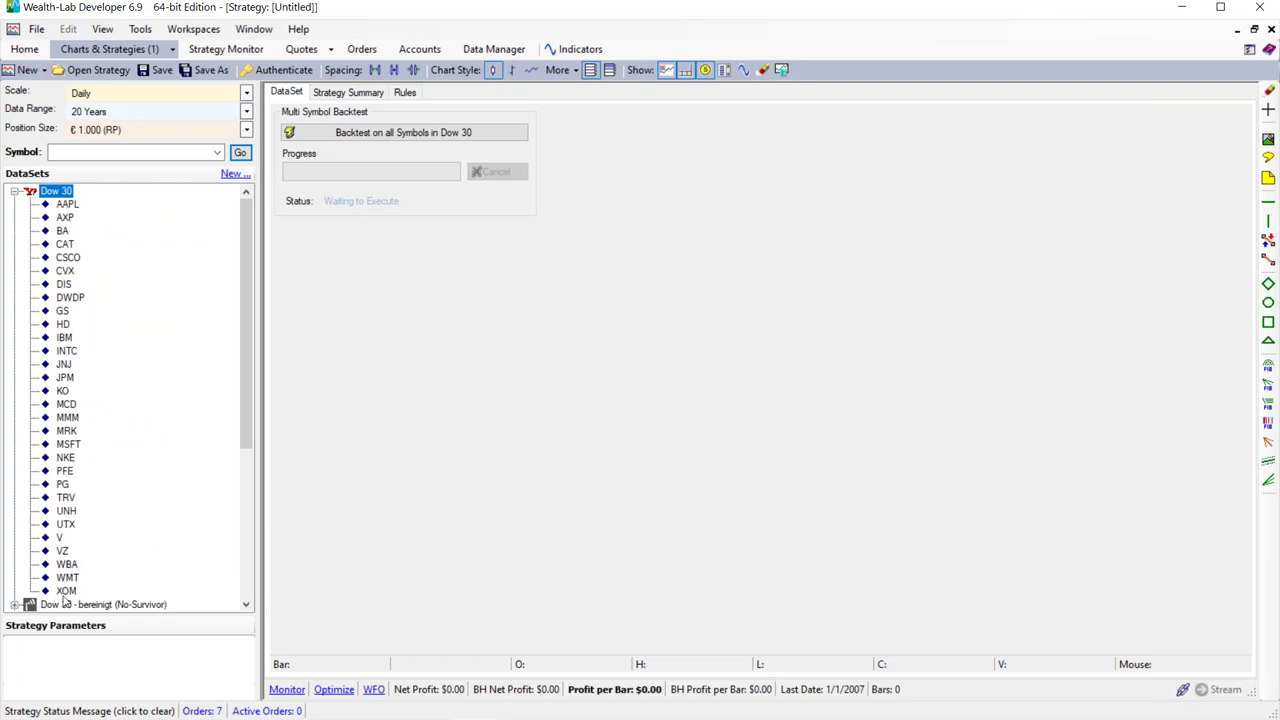
pyautogui.click(15, 191)
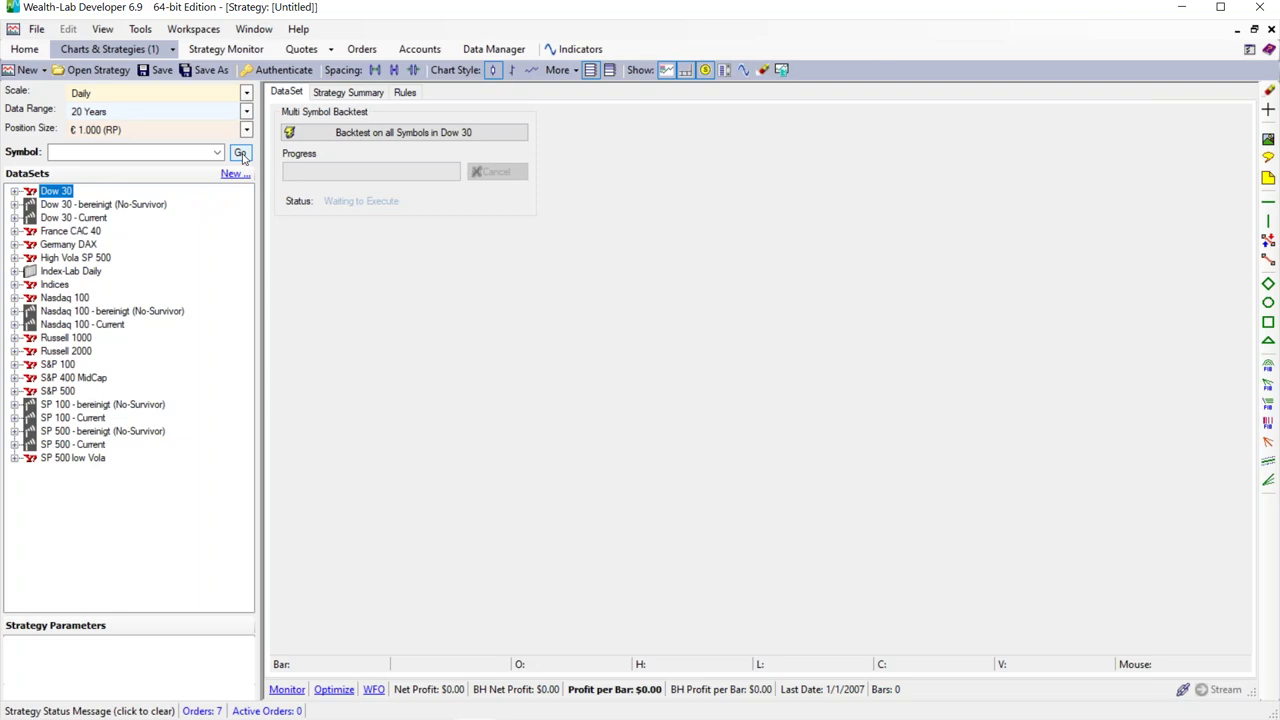
pyautogui.click(246, 129)
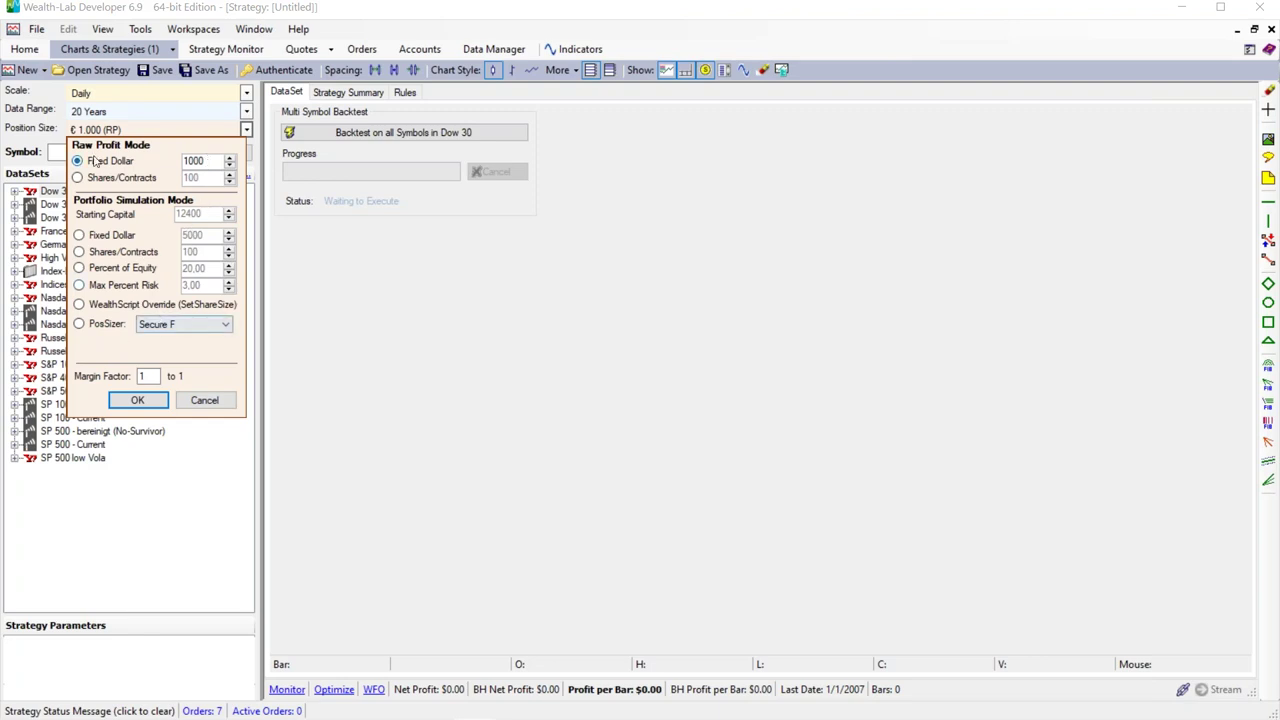
pyautogui.click(138, 401)
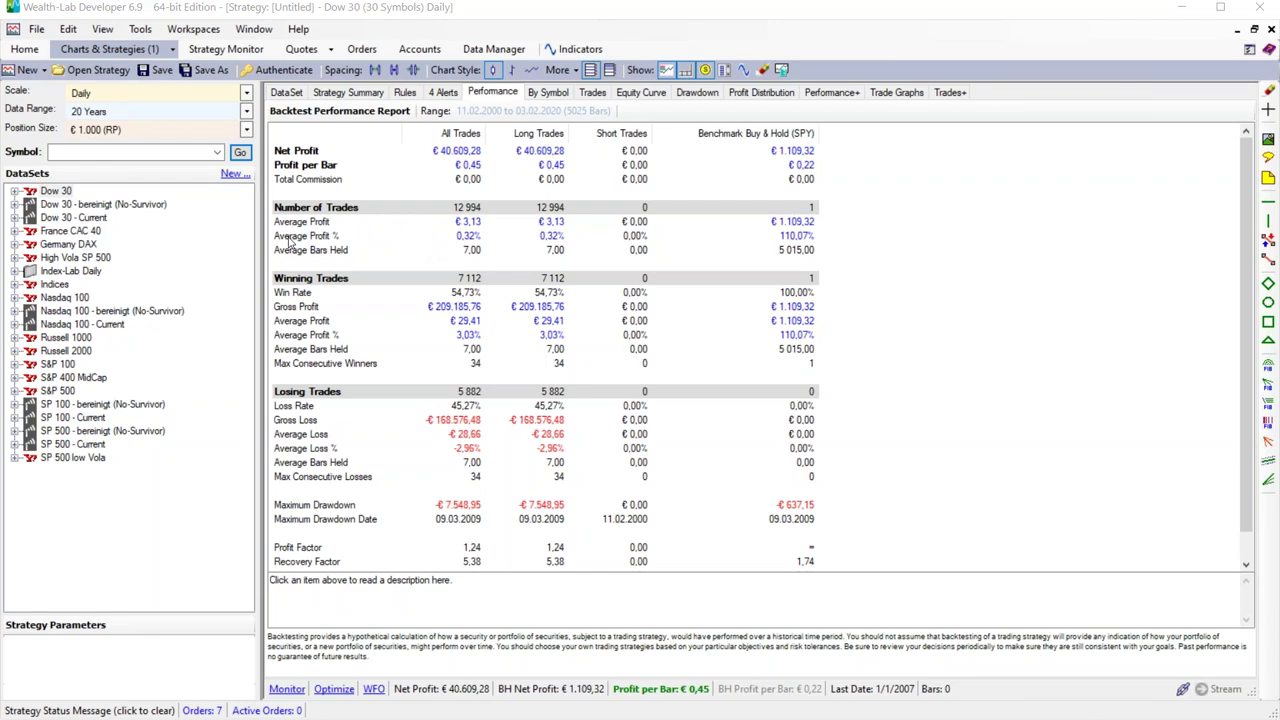
# Return to the strategy's rules and restore its window, narrowed and placed in the upper-left corner of the workspace.
pyautogui.click(406, 93)
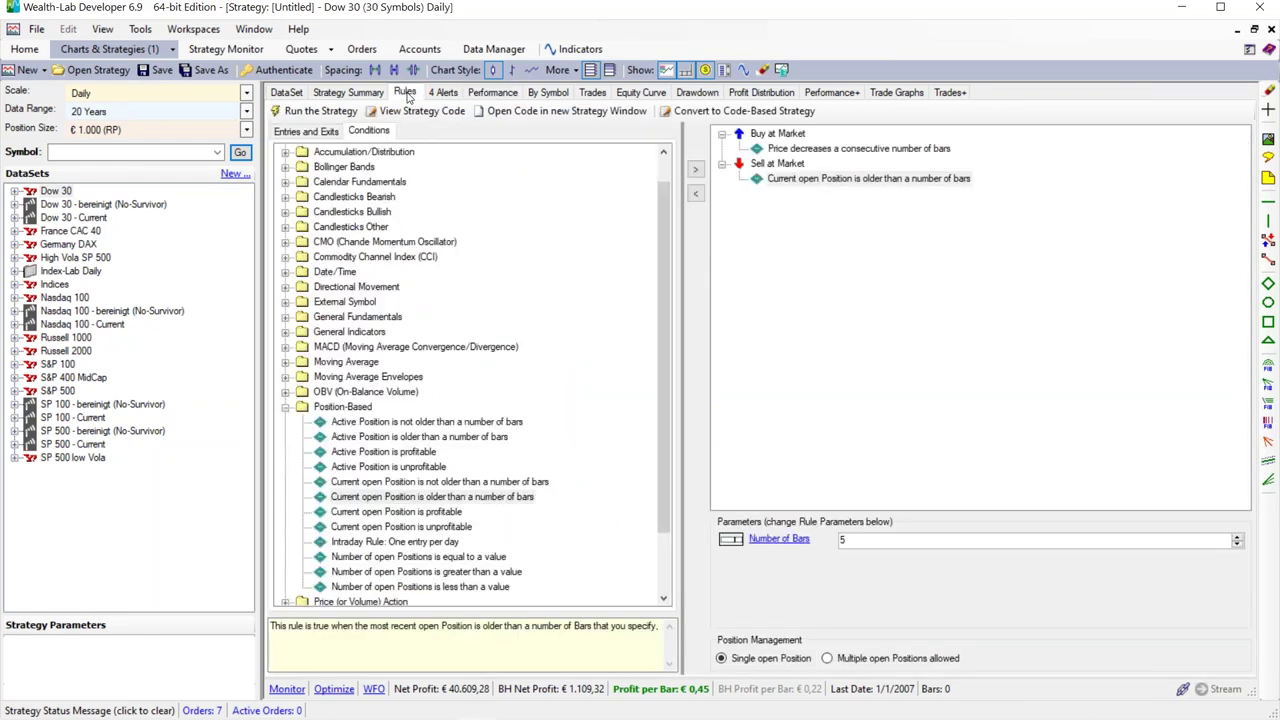
pyautogui.click(1254, 29)
pyautogui.moveTo(1089, 176); pyautogui.dragTo(826, 176)
pyautogui.moveTo(690, 130); pyautogui.dragTo(657, 104)
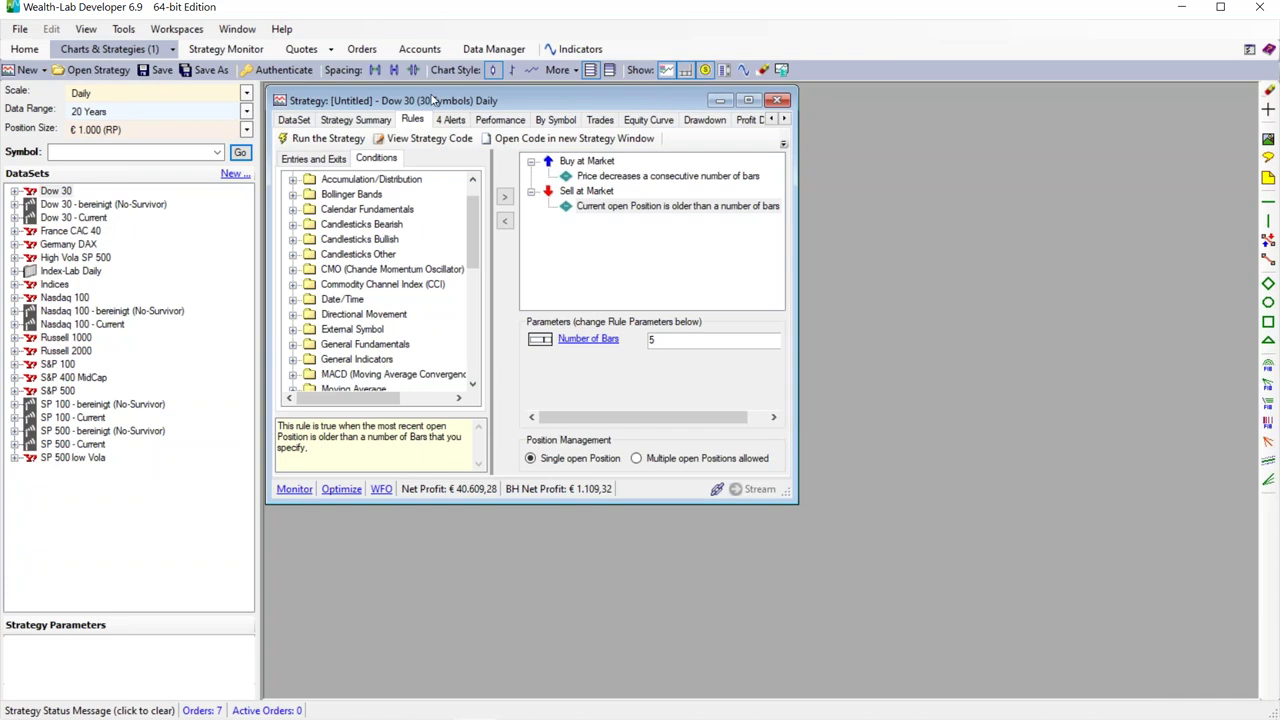
# Create a second strategy from rules with a Buy at Market entry and a Sell at Market exit, and maximize its window.
pyautogui.click(22, 70)
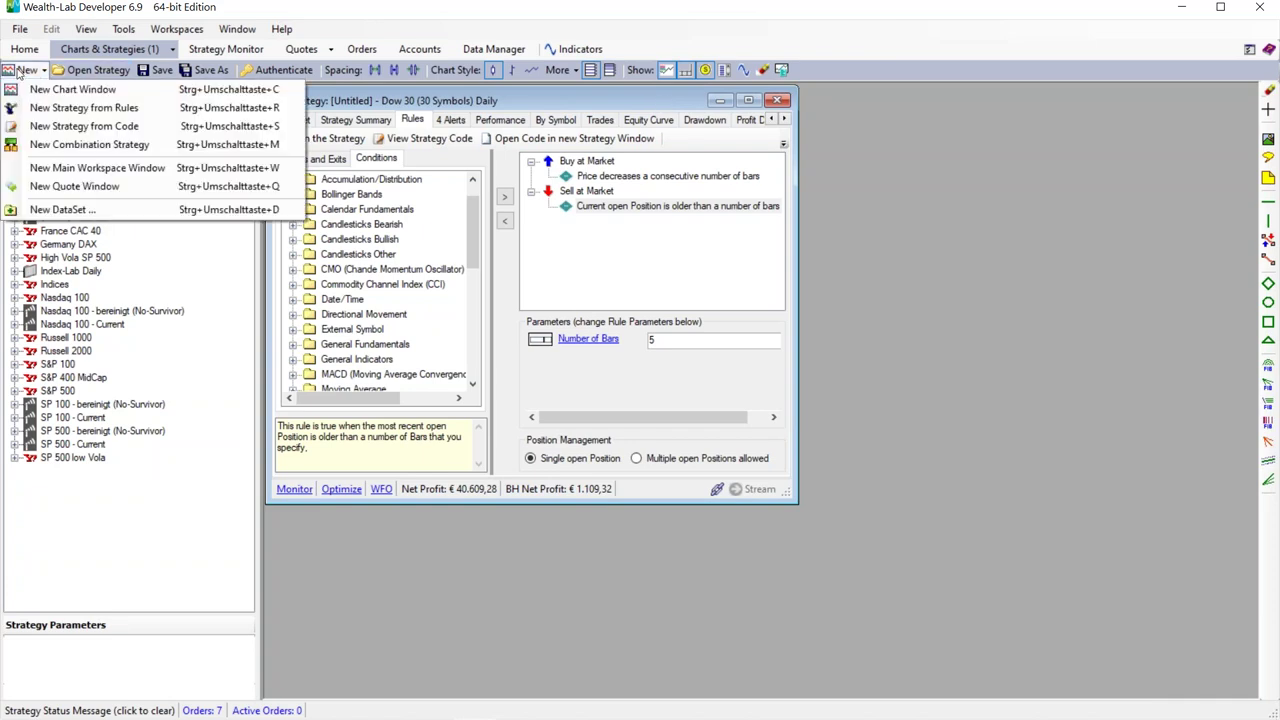
pyautogui.click(62, 108)
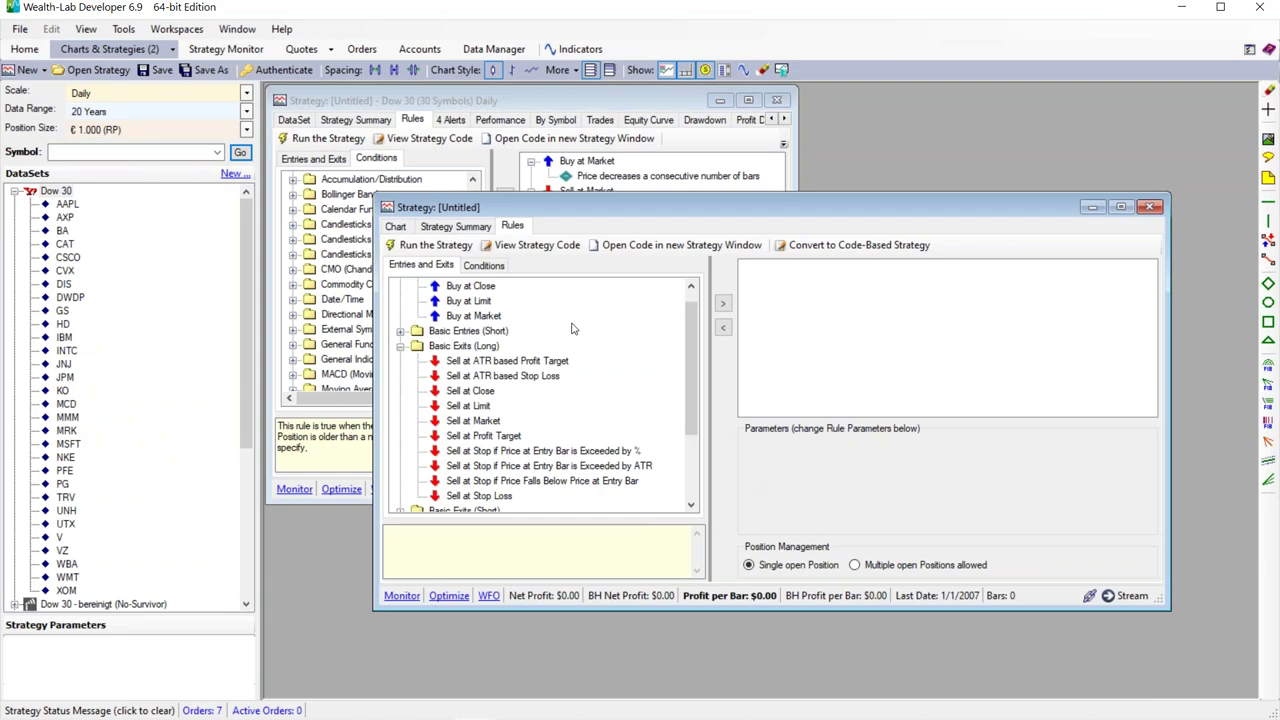
pyautogui.click(478, 320)
pyautogui.click(722, 304)
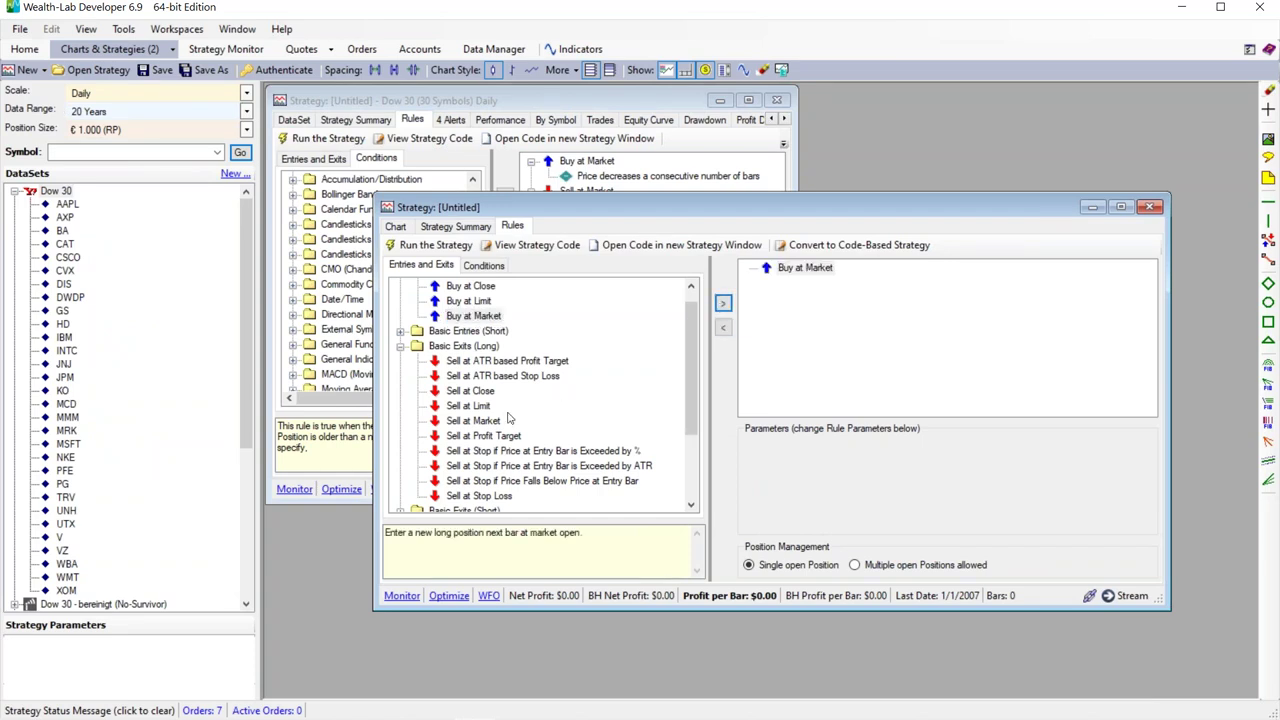
pyautogui.click(478, 424)
pyautogui.click(722, 304)
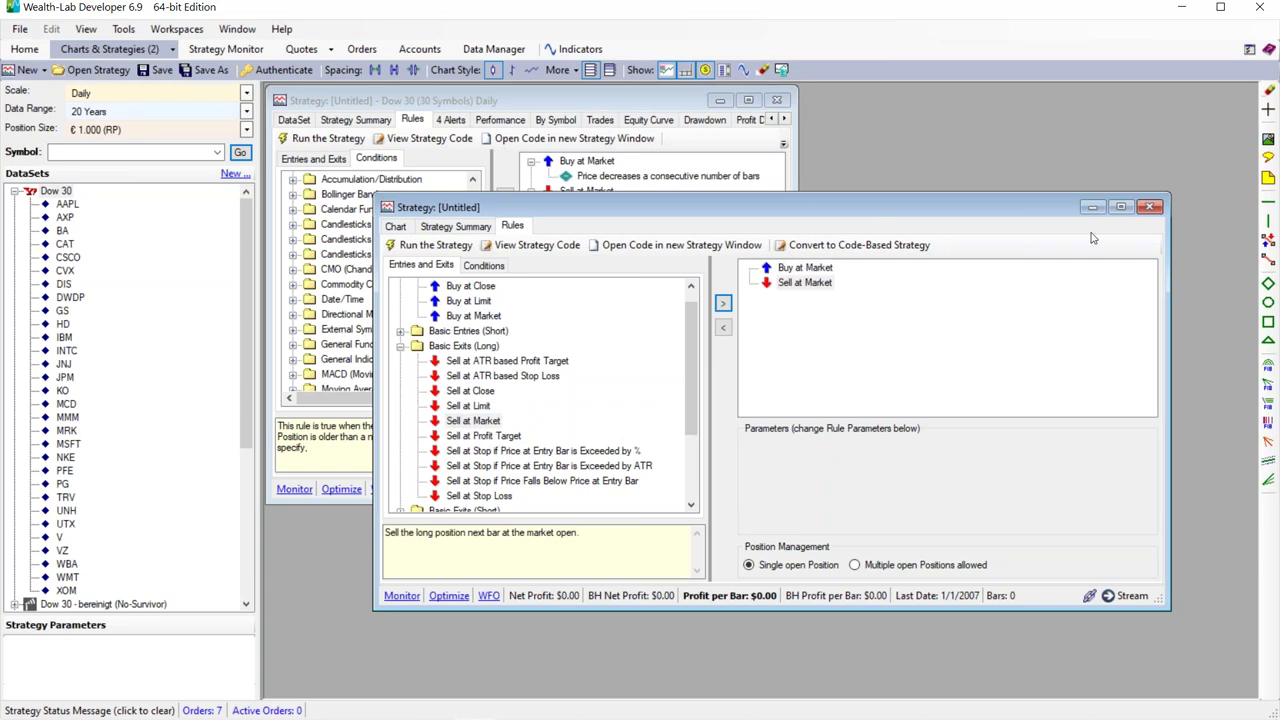
pyautogui.click(1120, 207)
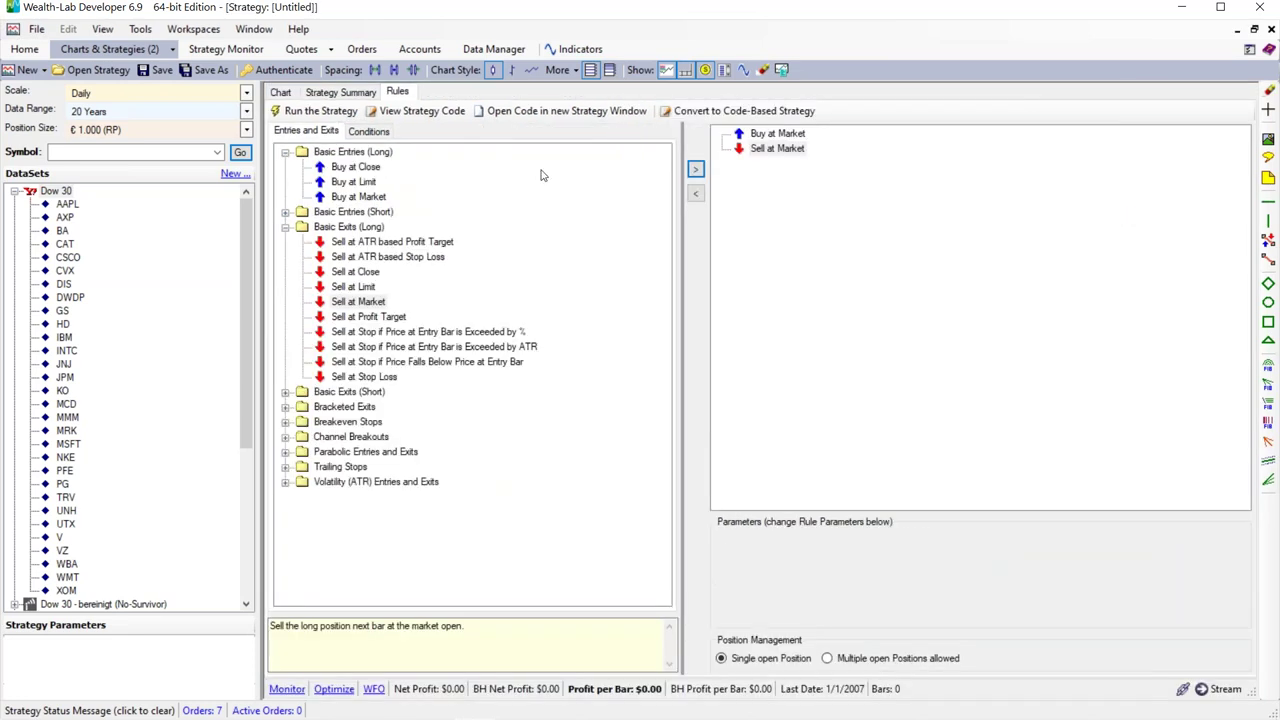
# Attach the "Price decreases a consecutive number of bars" condition to the second strategy's Buy at Market entry.
pyautogui.click(368, 131)
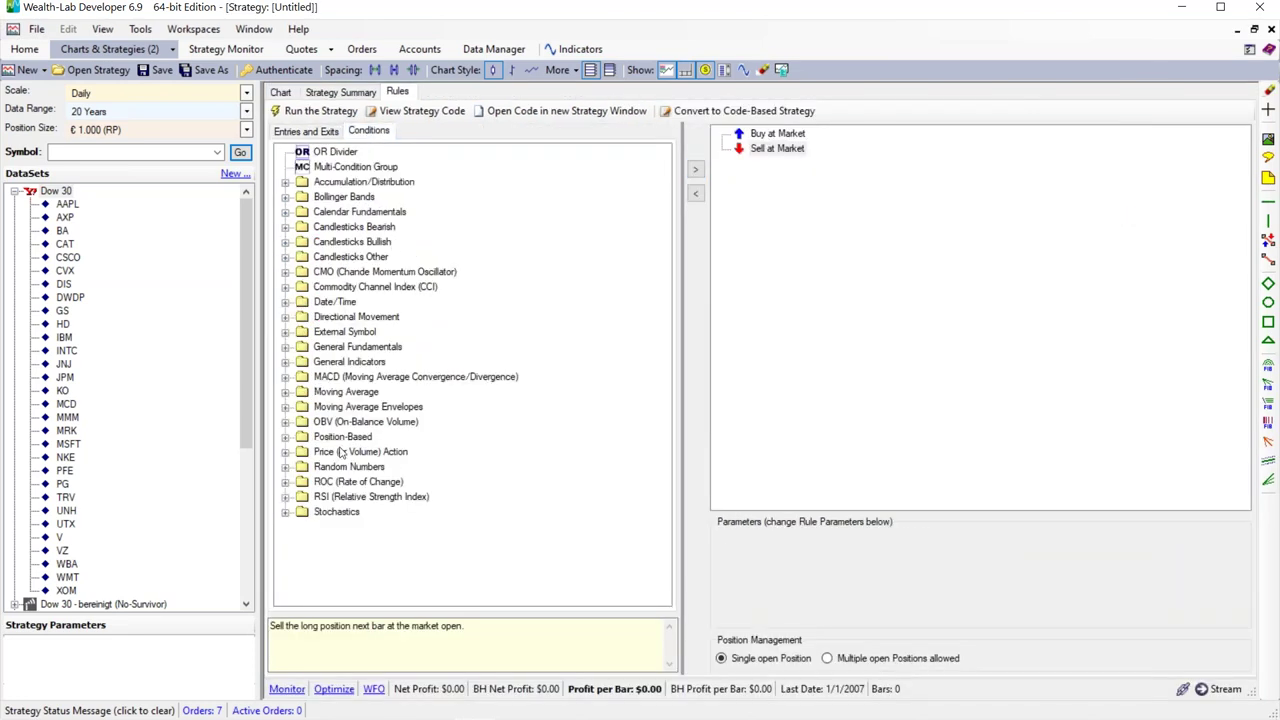
pyautogui.click(285, 452)
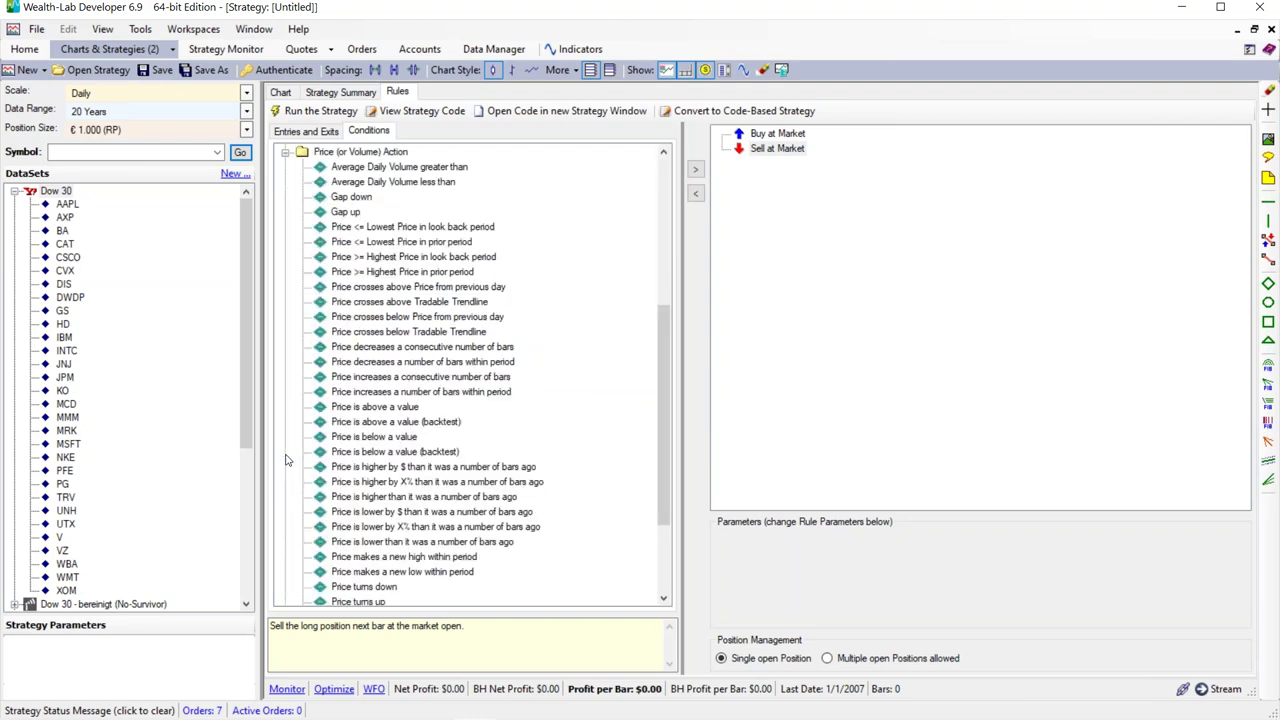
pyautogui.click(374, 350)
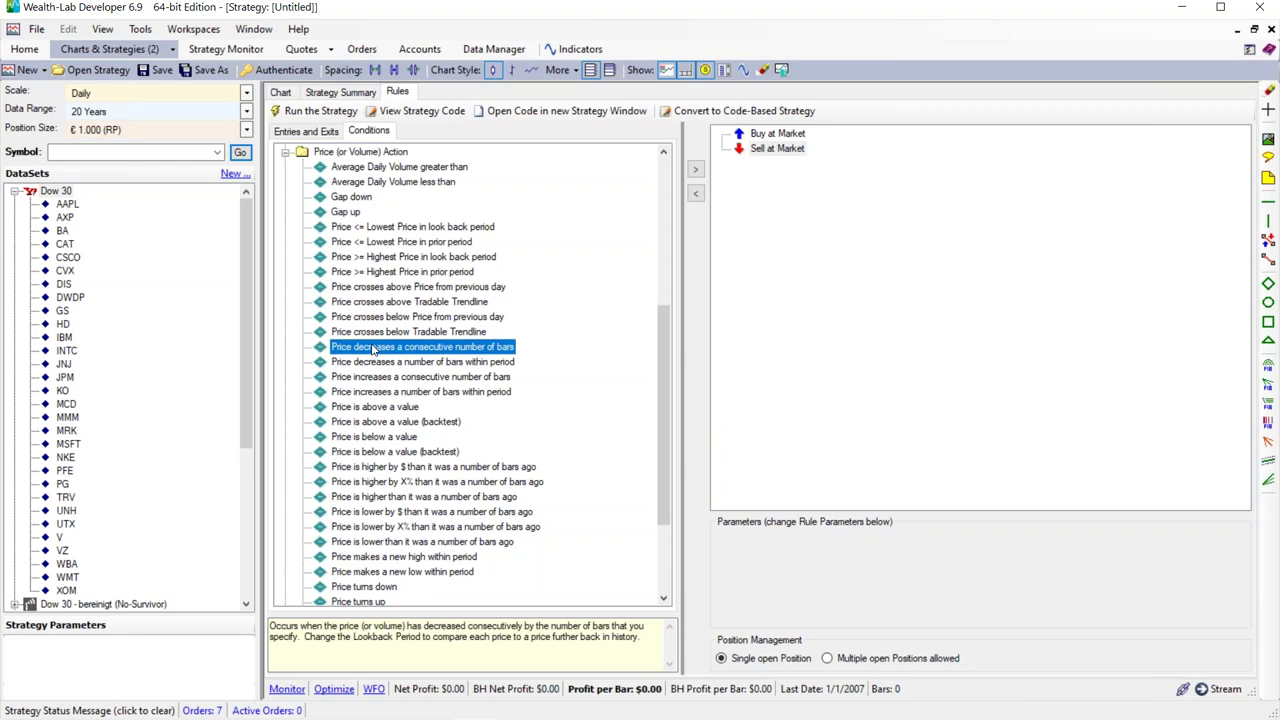
pyautogui.moveTo(497, 349); pyautogui.dragTo(778, 136)
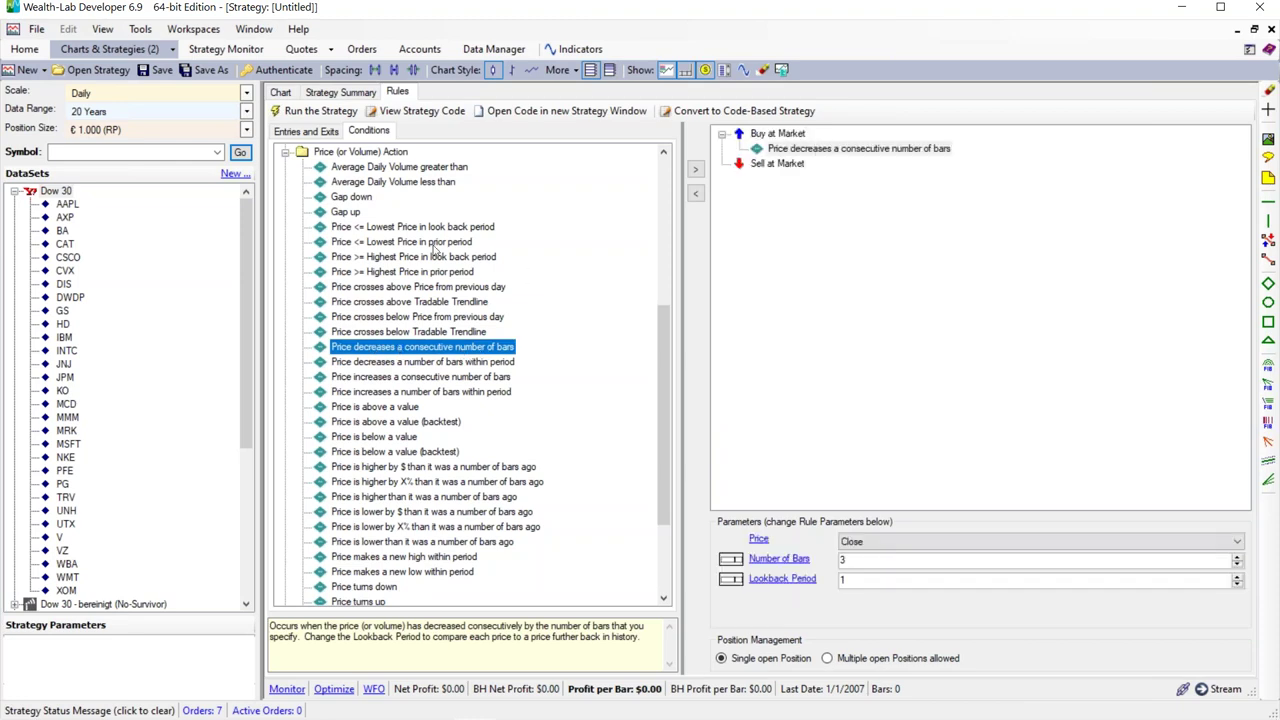
# Attach "Current open Position is older than a number of bars" to the Sell at Market exit and set its number of bars to 5.
pyautogui.click(285, 152)
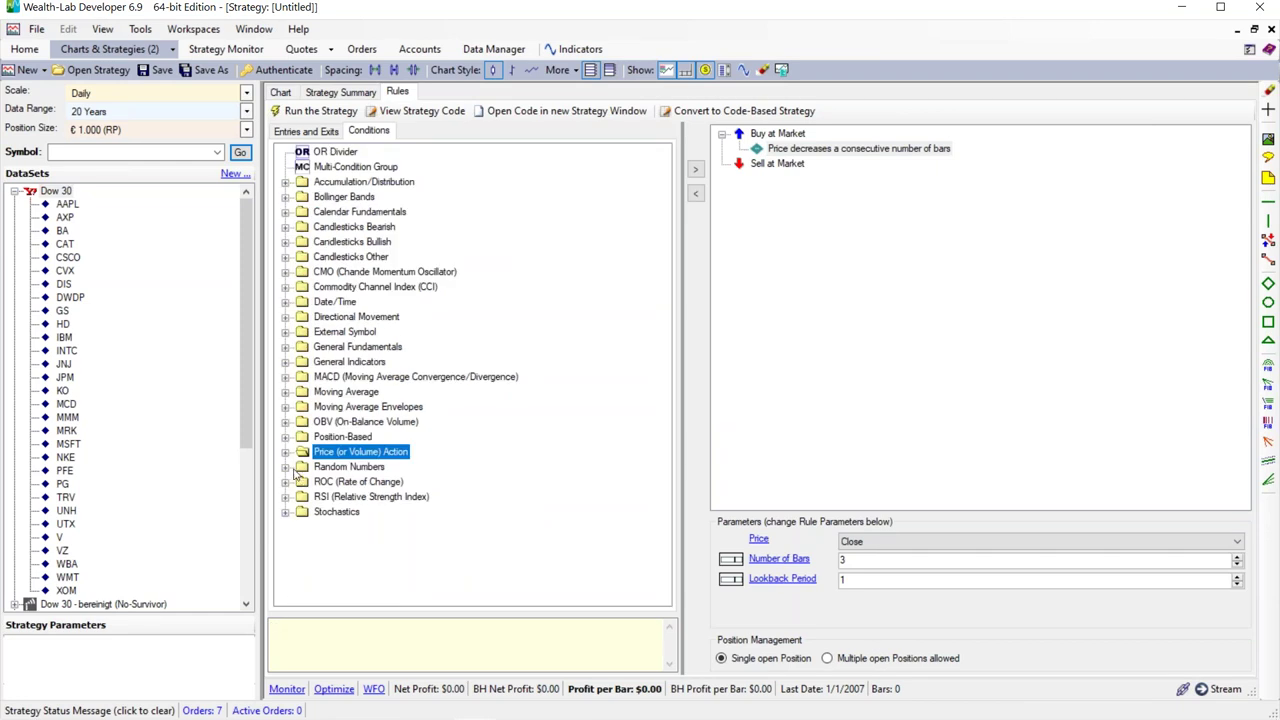
pyautogui.click(285, 438)
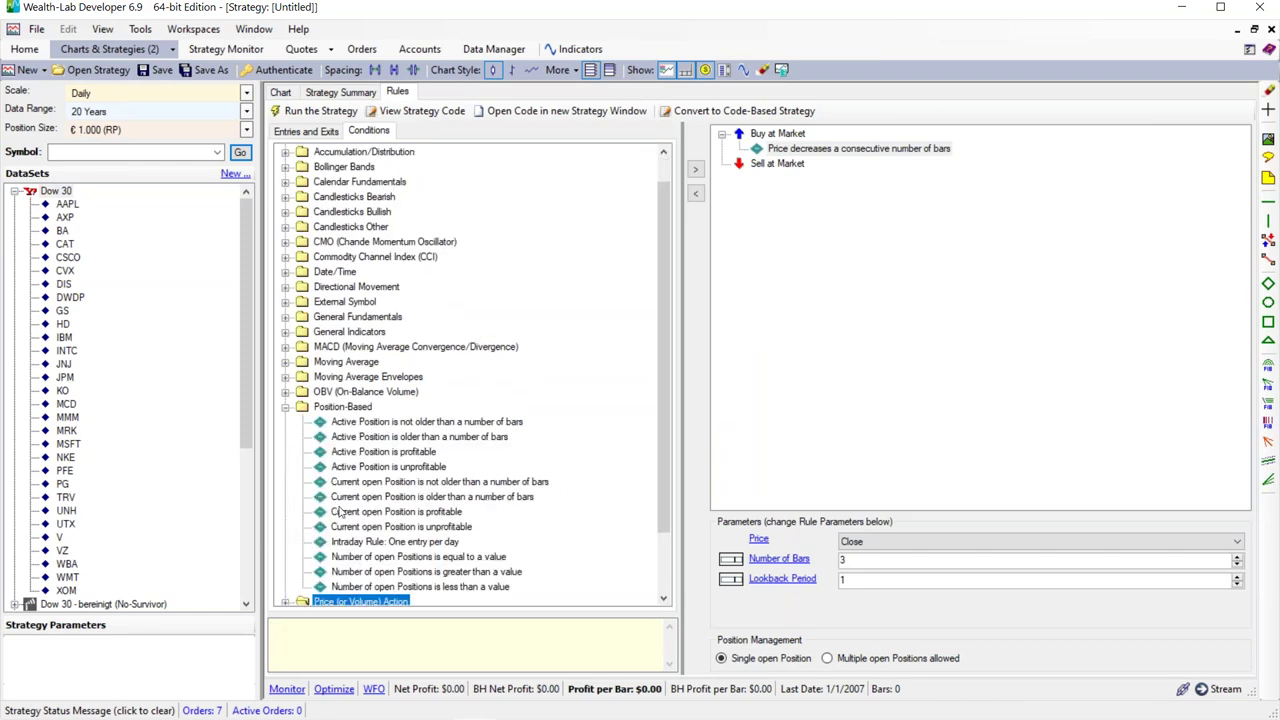
pyautogui.click(368, 483)
pyautogui.click(370, 497)
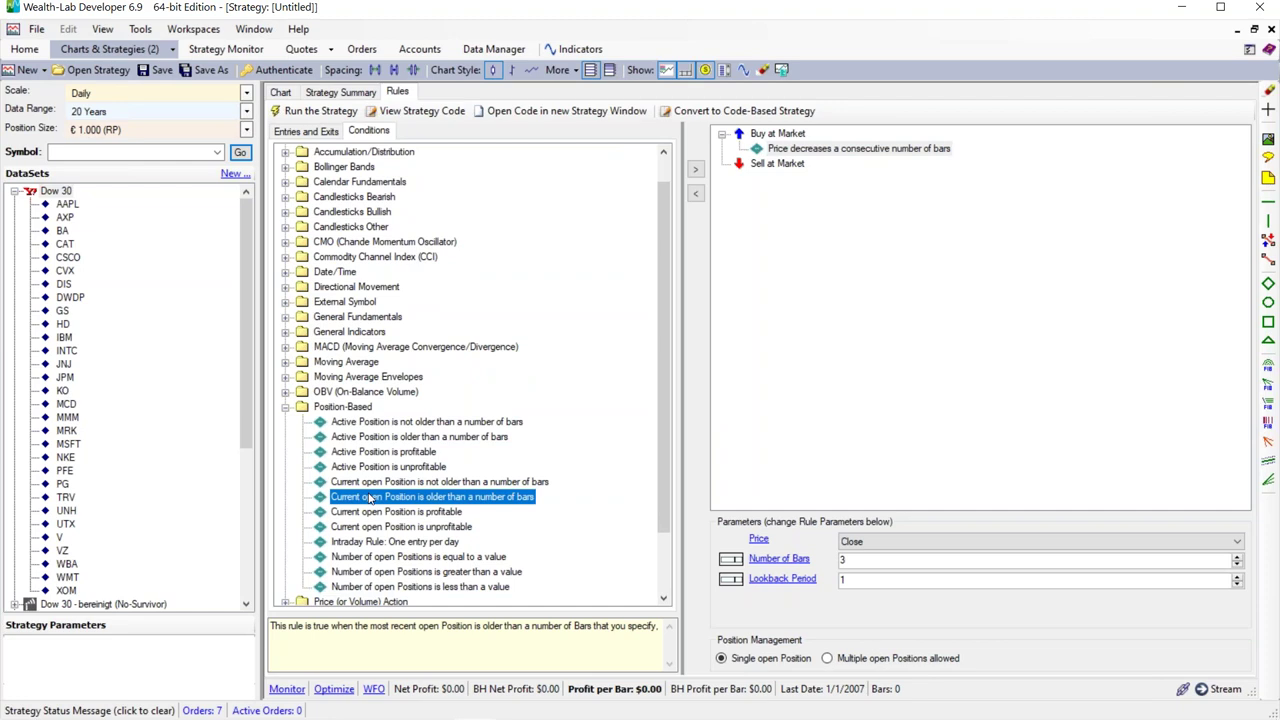
pyautogui.moveTo(370, 497); pyautogui.dragTo(848, 230)
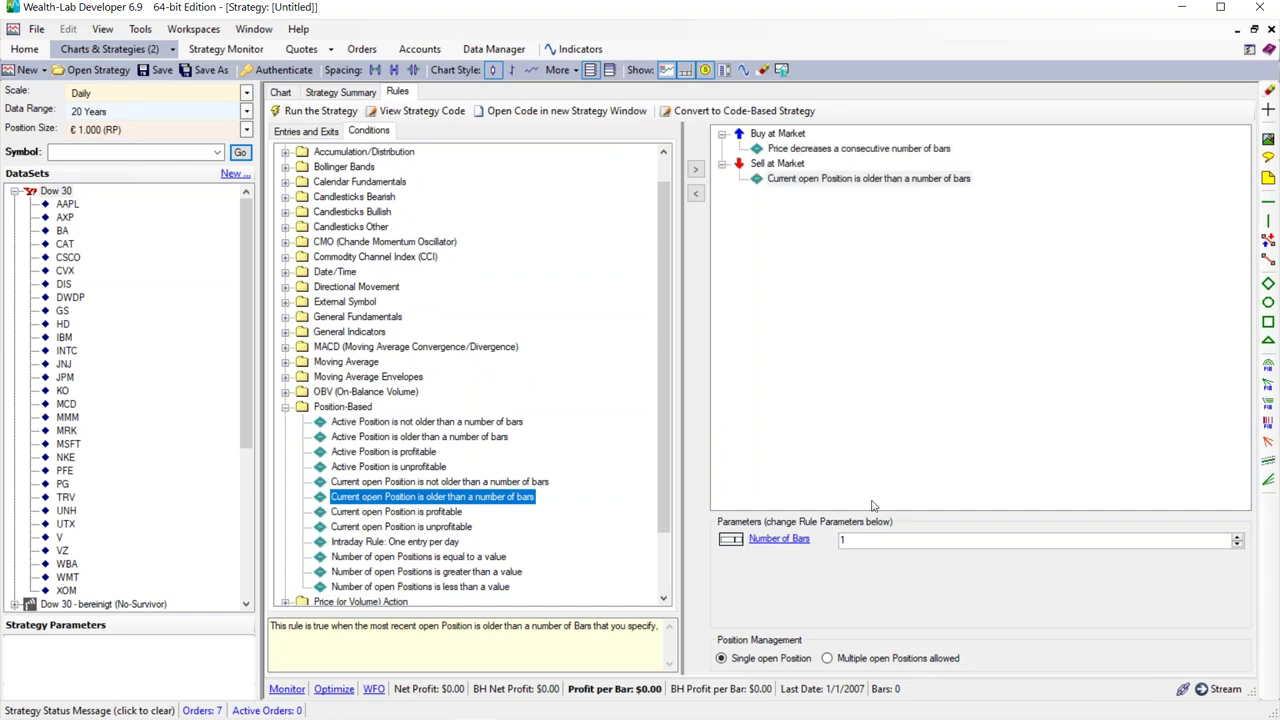
pyautogui.click(862, 542)
pyautogui.write('5')
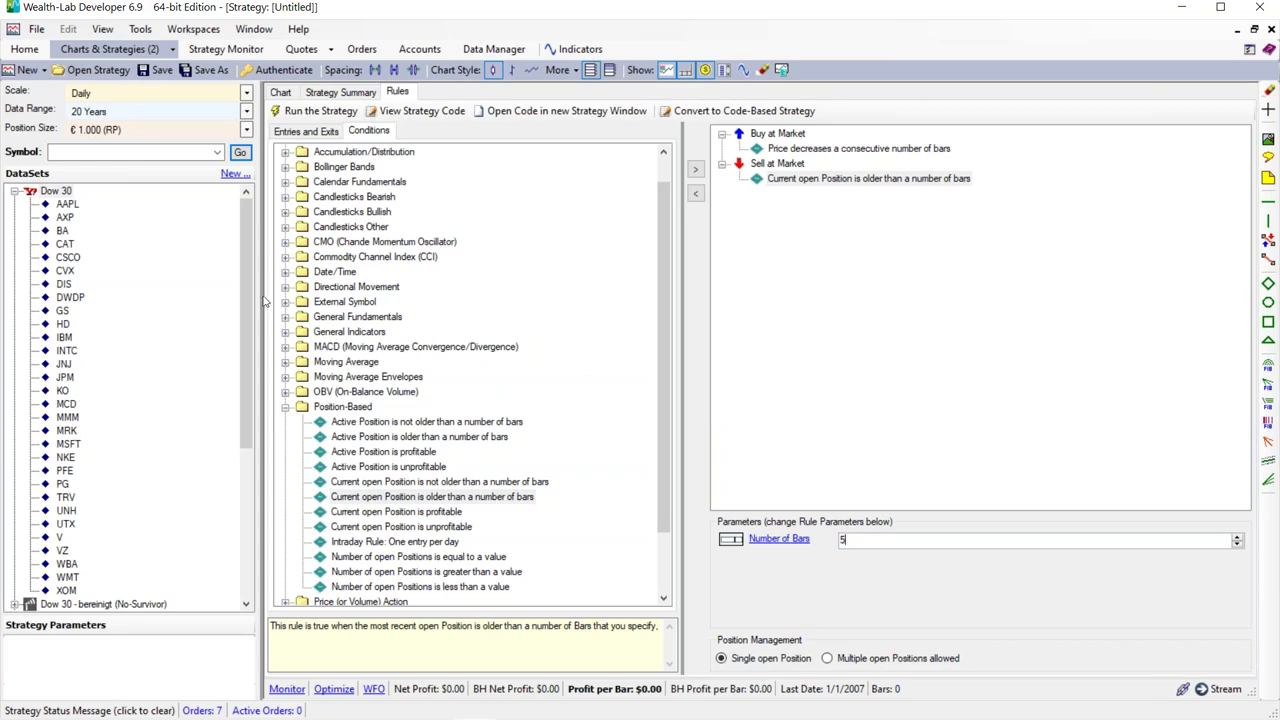
# Narrow the DataSets sidebar and tile the two strategy windows vertically, side by side.
pyautogui.moveTo(261, 292); pyautogui.dragTo(95, 292)
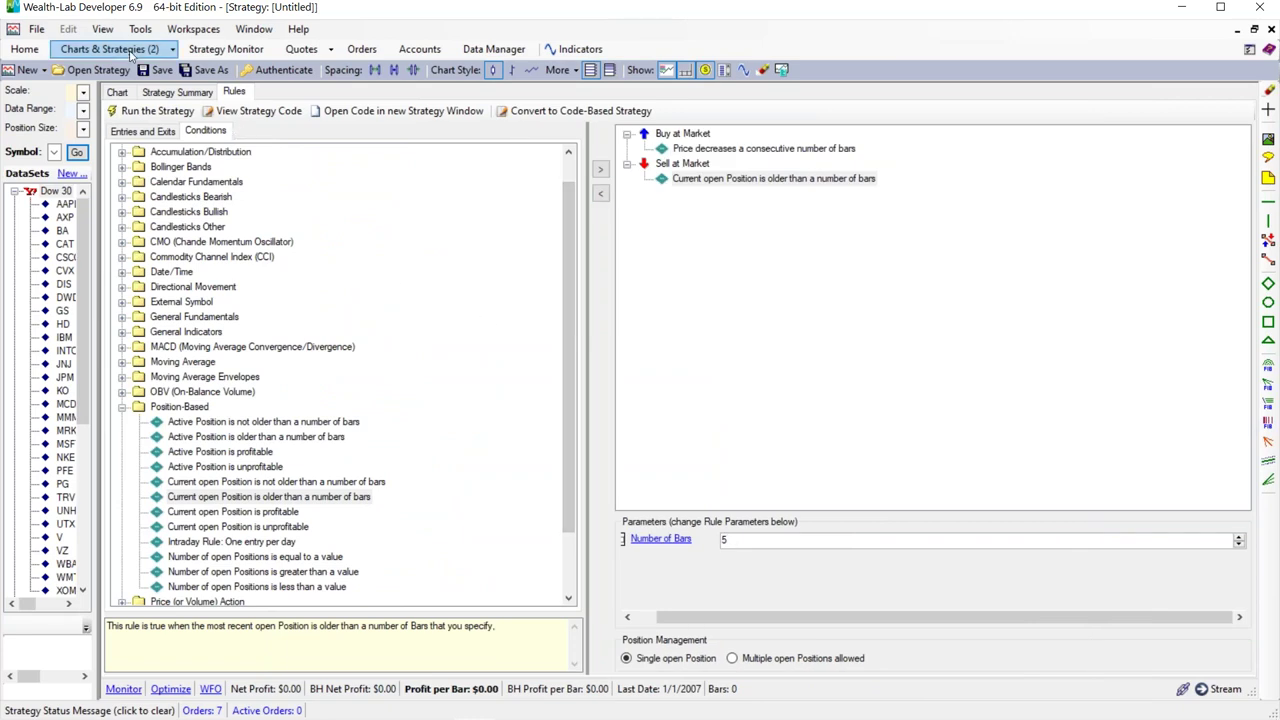
pyautogui.click(254, 31)
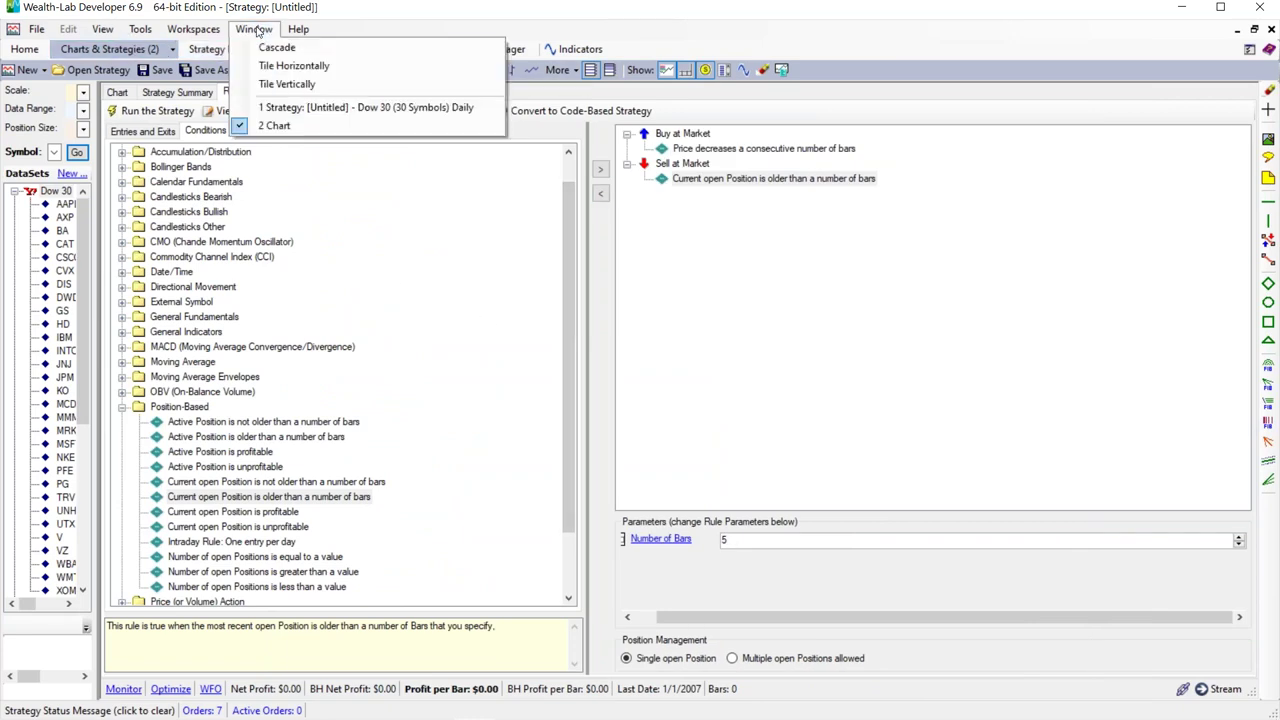
pyautogui.click(300, 84)
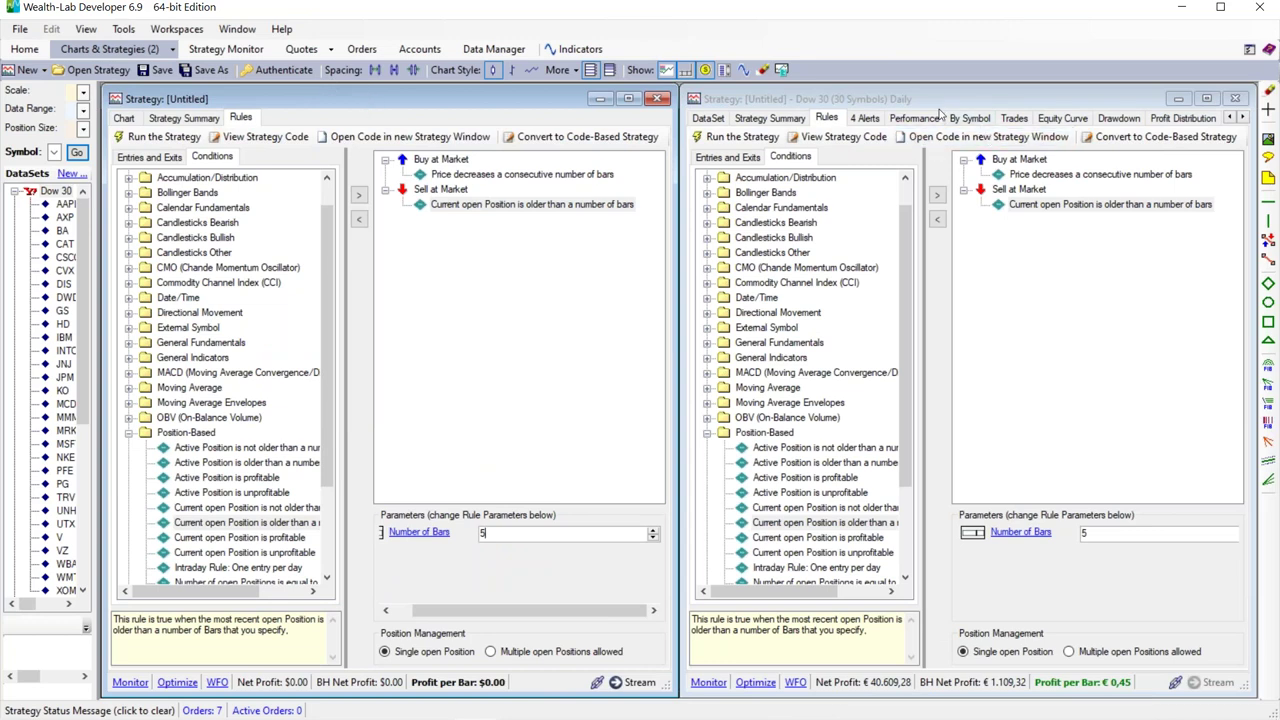
# Check the price condition parameters of the already tested strategy and display its backtest performance report.
pyautogui.click(1064, 177)
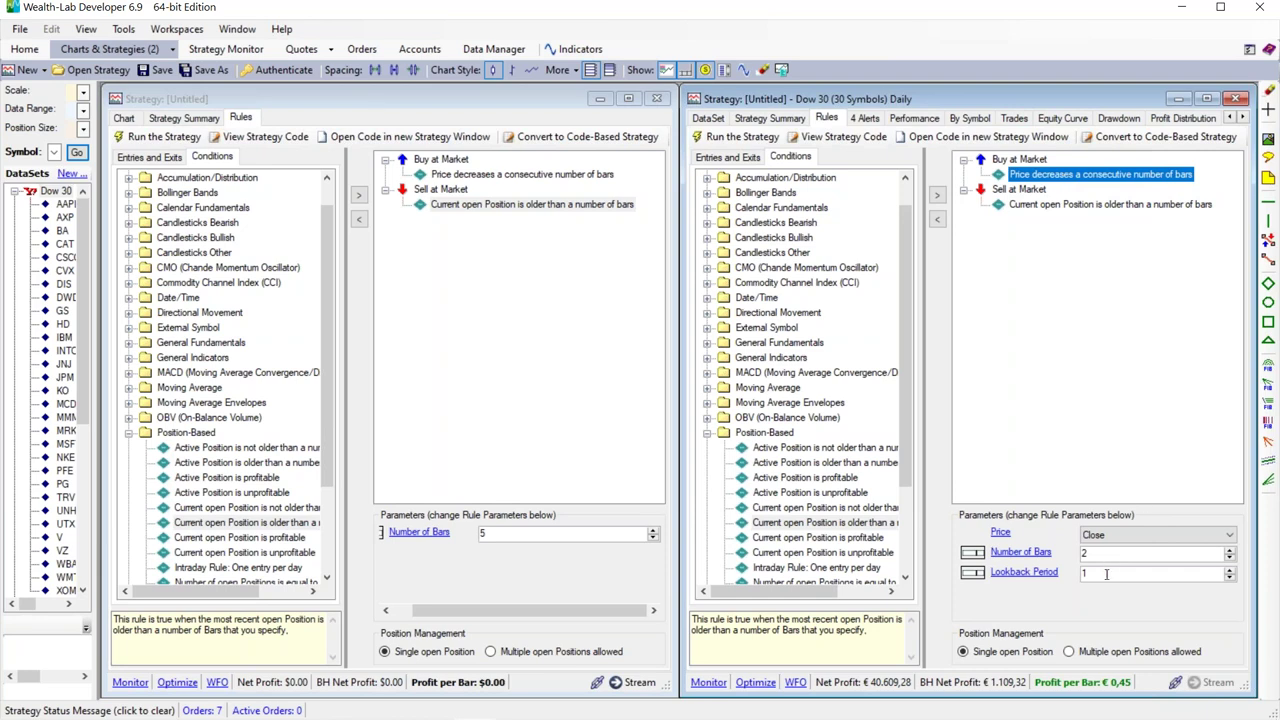
pyautogui.click(914, 118)
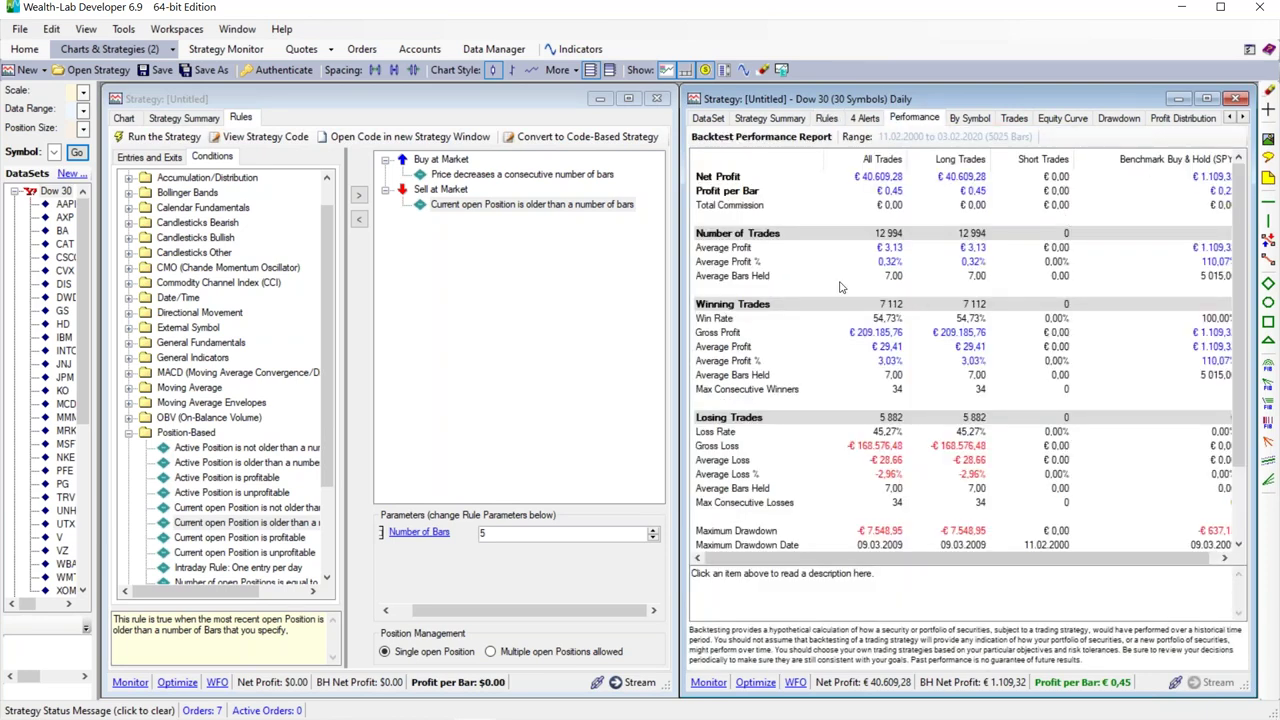
# Set the number of bars to 6 for the new strategy's "Price decreases a consecutive number of bars" condition.
pyautogui.click(492, 176)
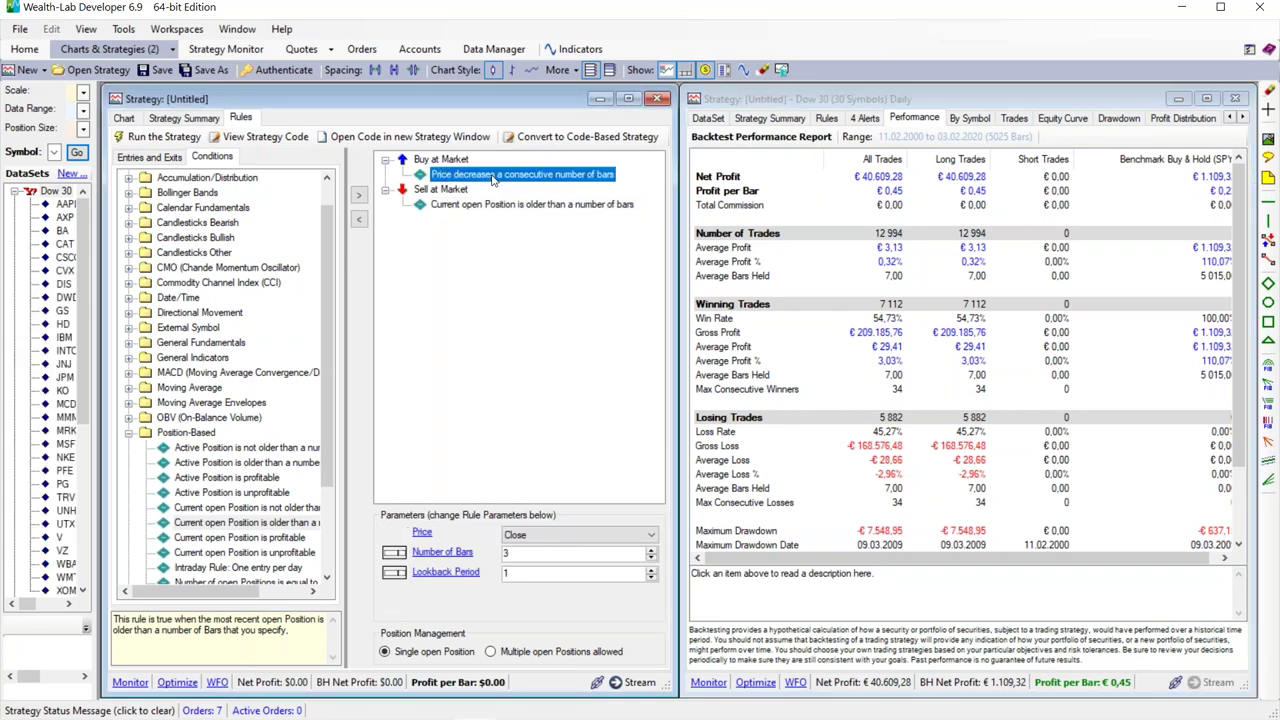
pyautogui.doubleClick(521, 552)
pyautogui.write('6')
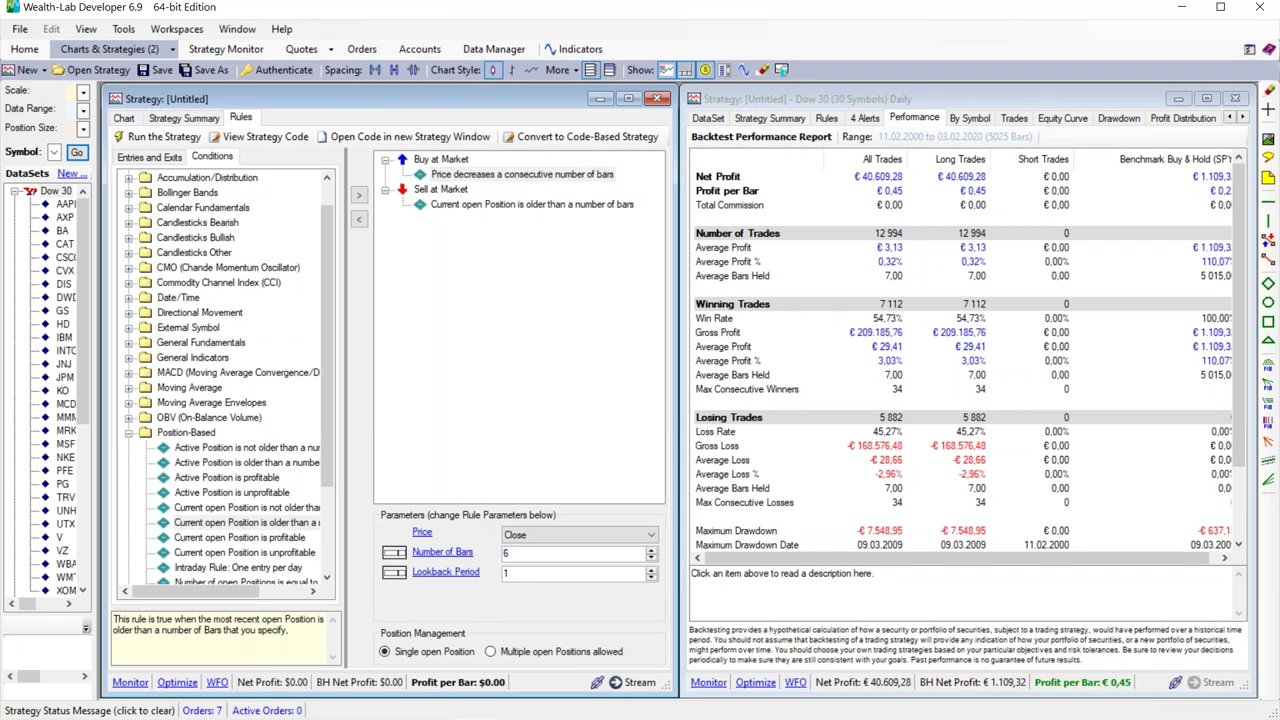
# Backtest the new strategy on the Dow 30 dataset and show Average Profit % in its performance report.
pyautogui.click(50, 191)
pyautogui.click(76, 151)
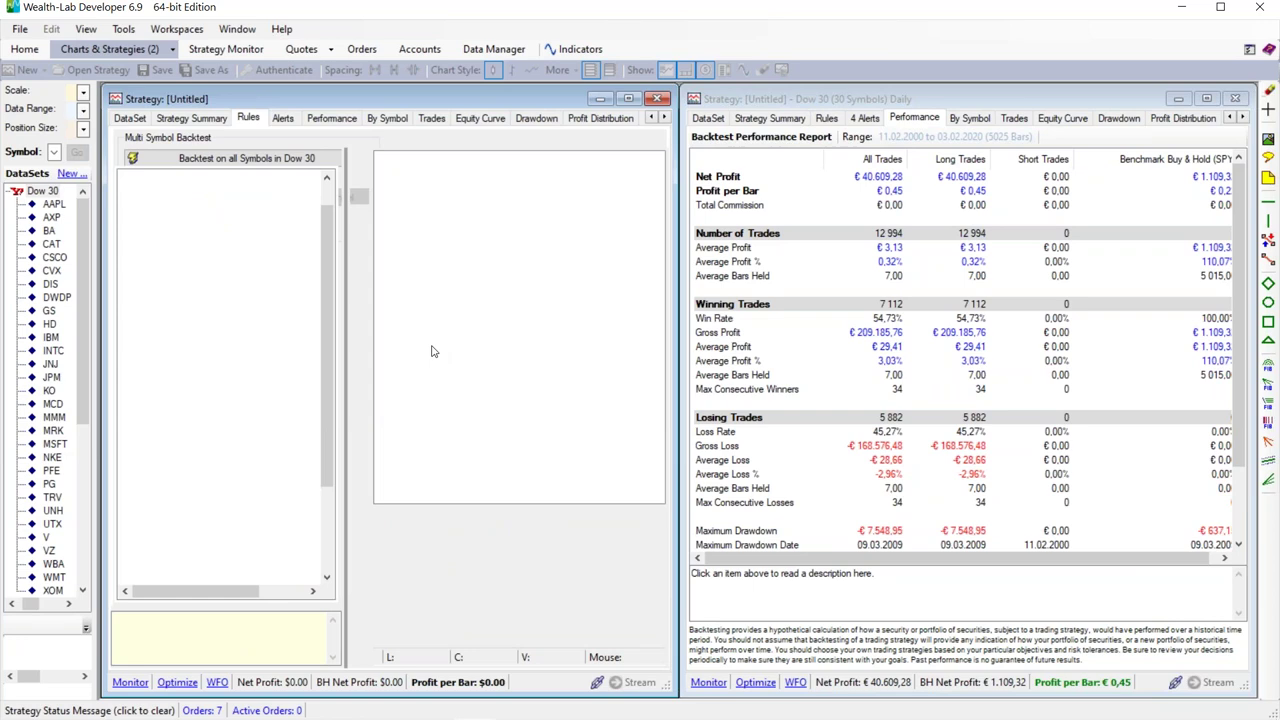
pyautogui.click(338, 119)
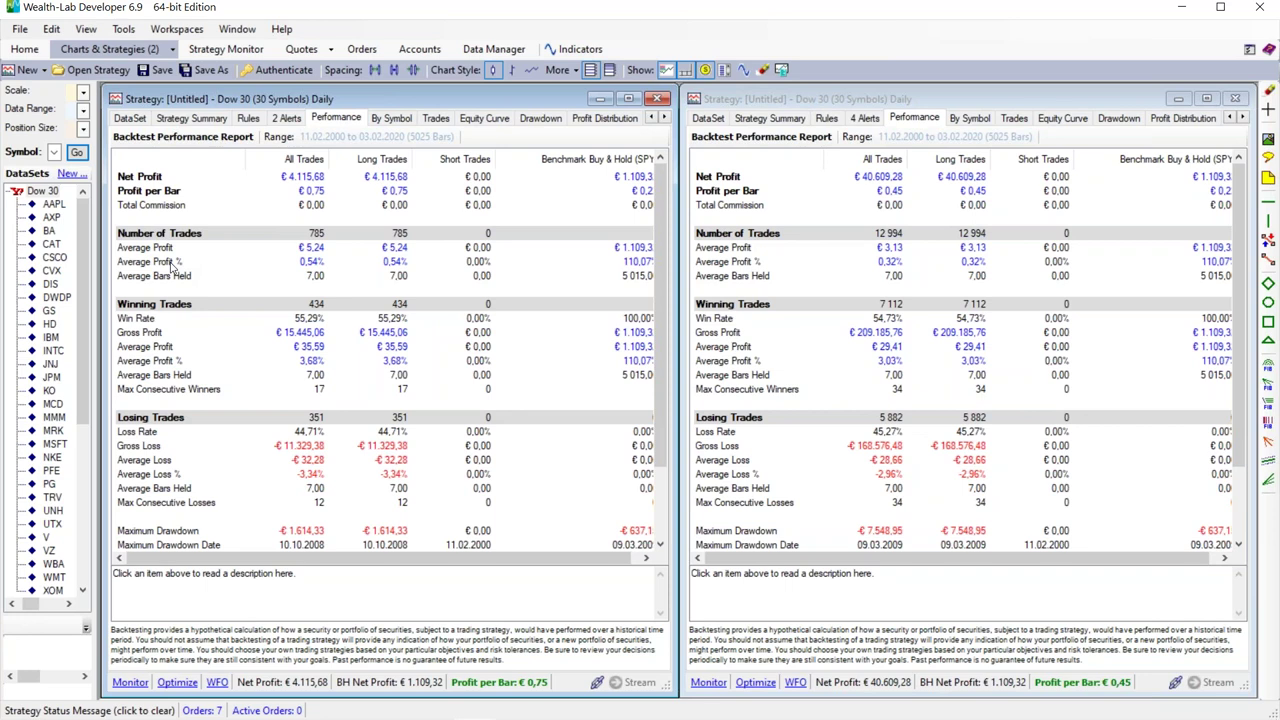
pyautogui.click(156, 264)
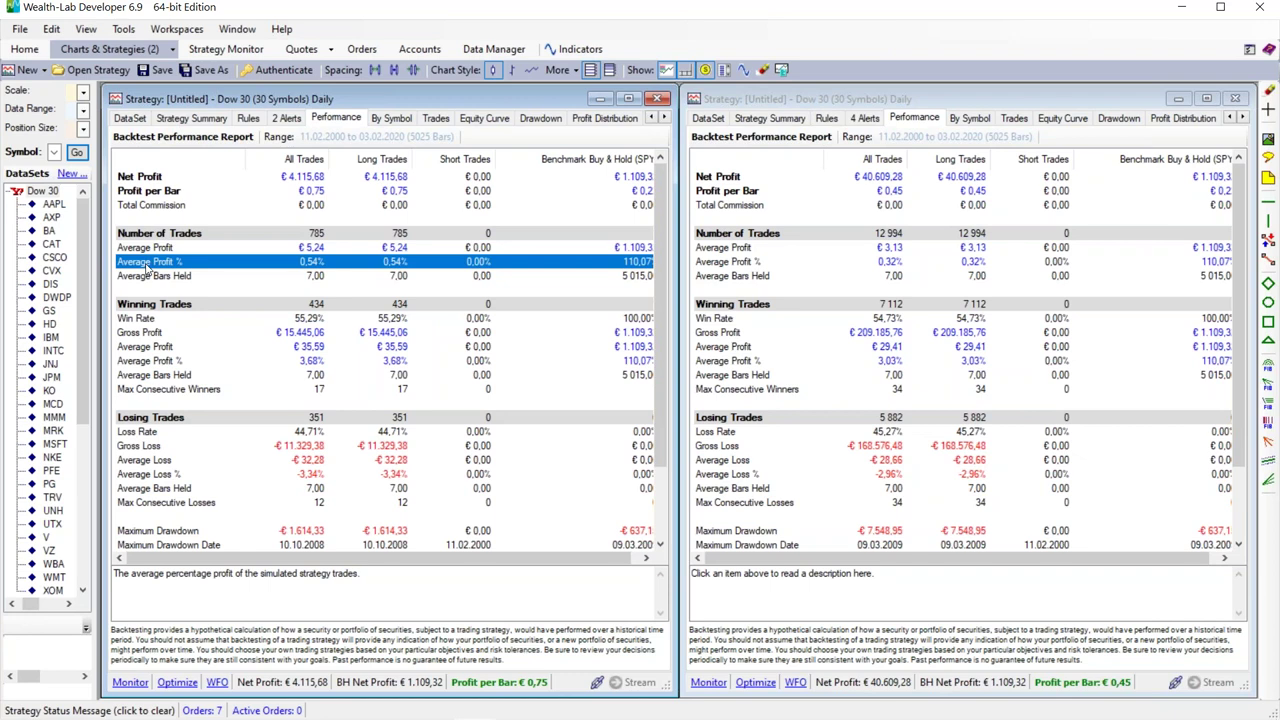
# Compare the parameters of the price and position-age conditions in both strategies' rules.
pyautogui.click(248, 118)
pyautogui.click(492, 176)
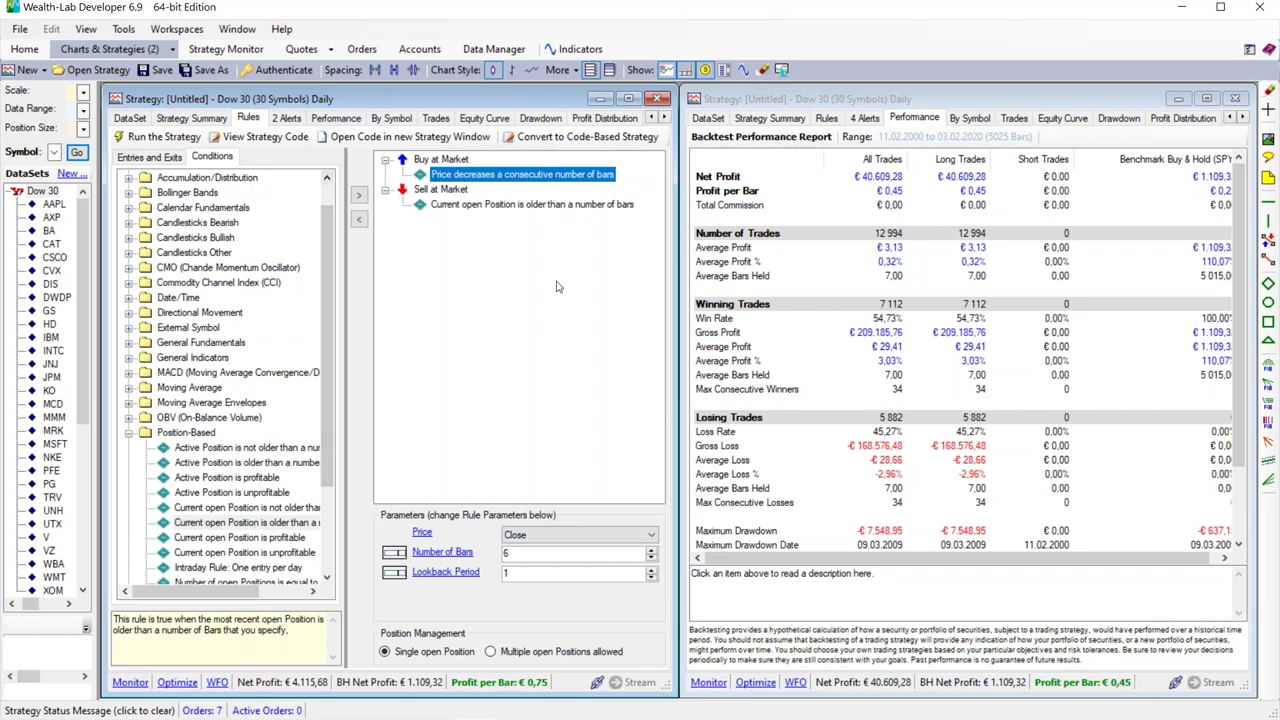
pyautogui.click(556, 206)
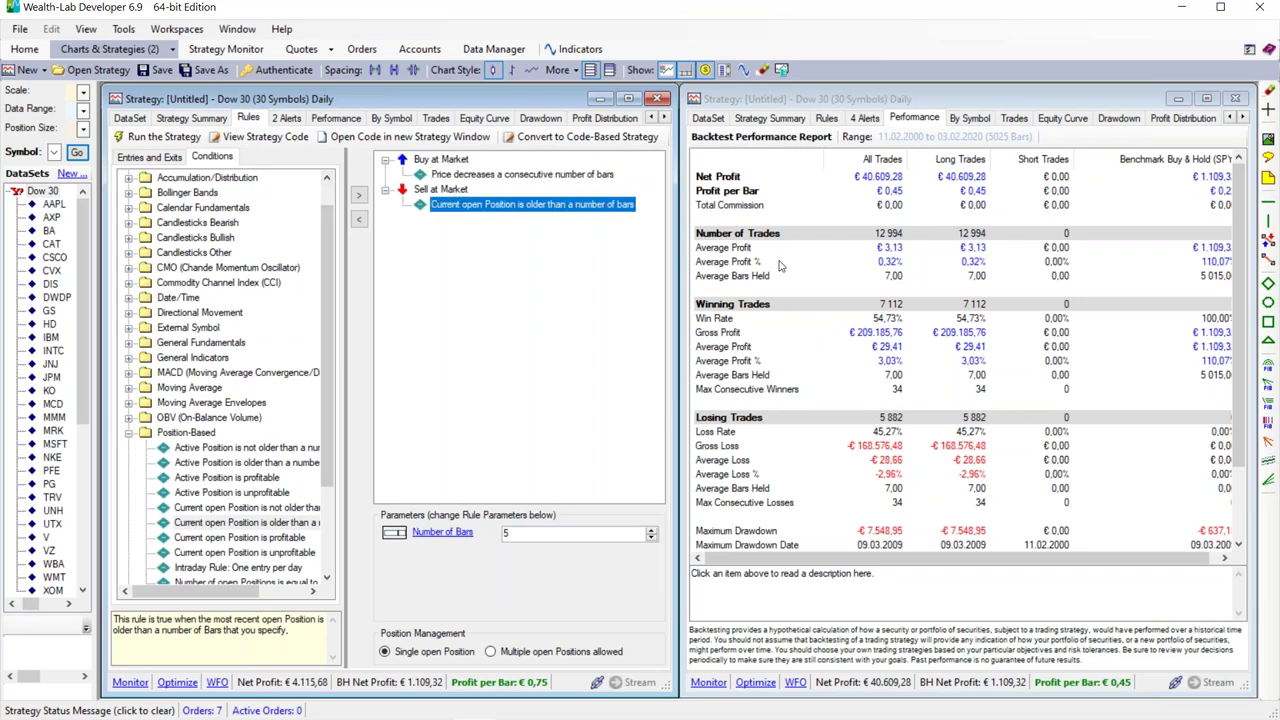
pyautogui.click(828, 118)
pyautogui.click(1076, 176)
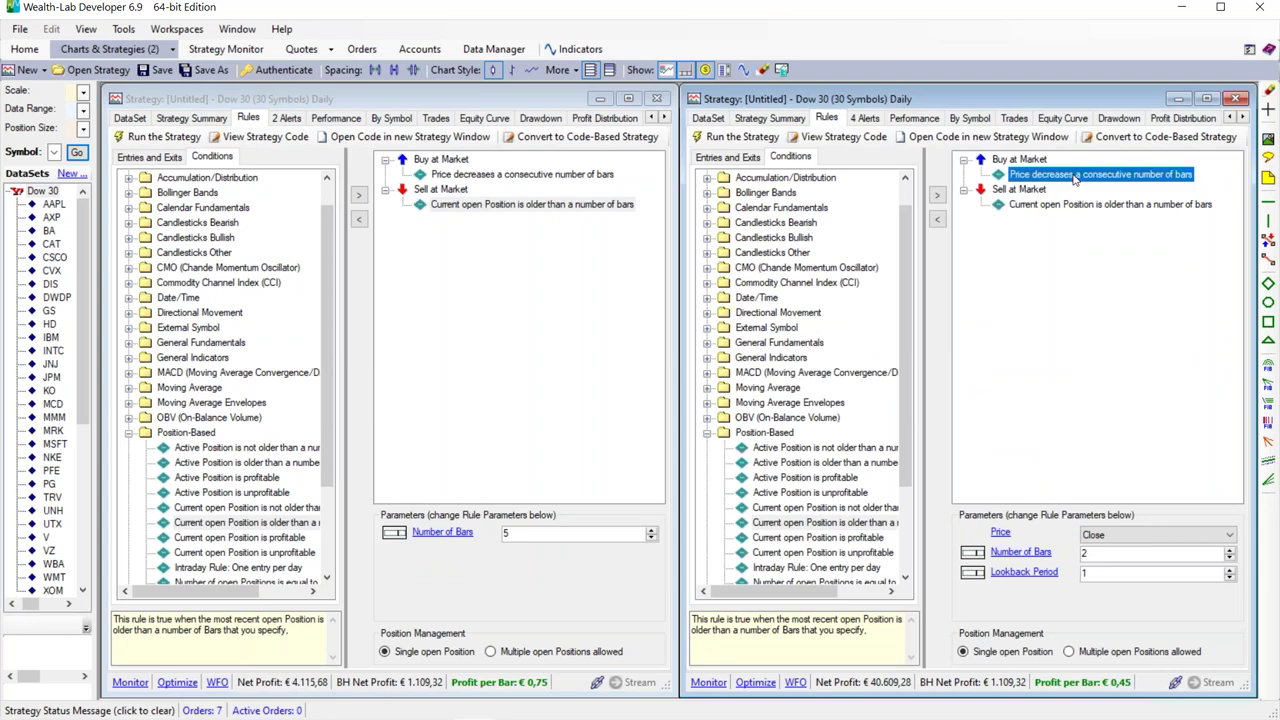
pyautogui.click(1090, 205)
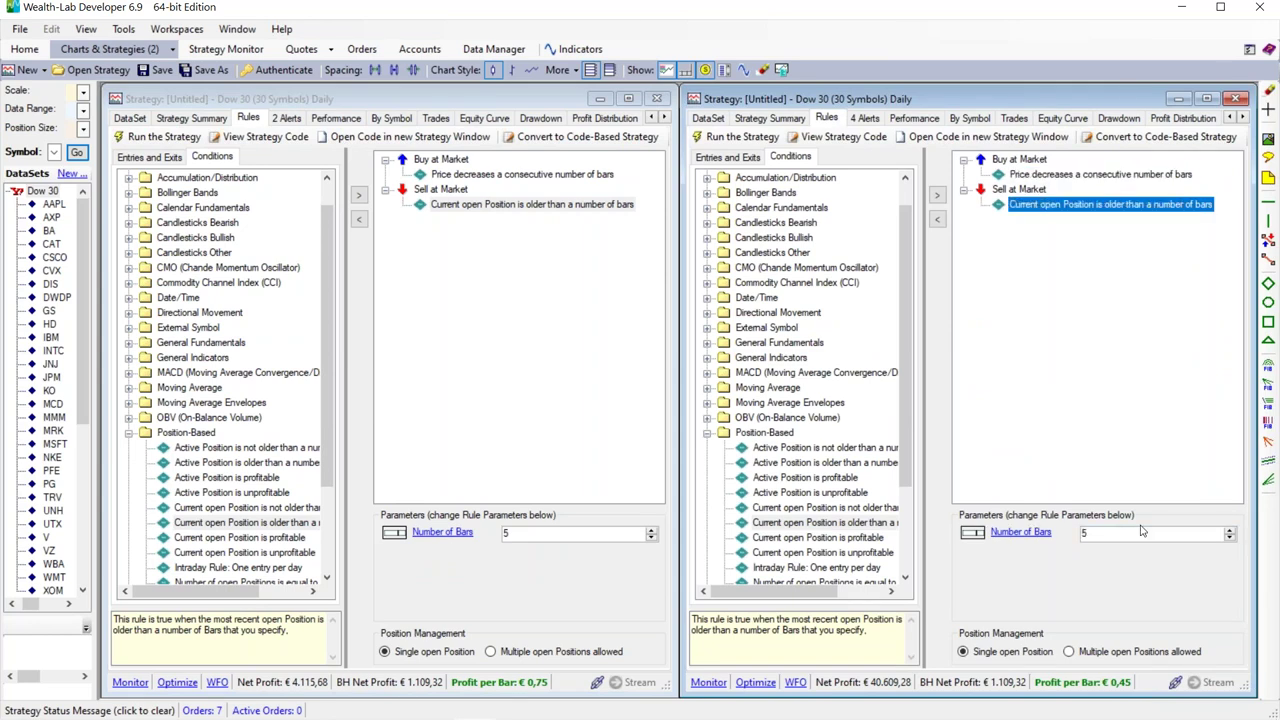
pyautogui.click(505, 176)
pyautogui.click(1068, 176)
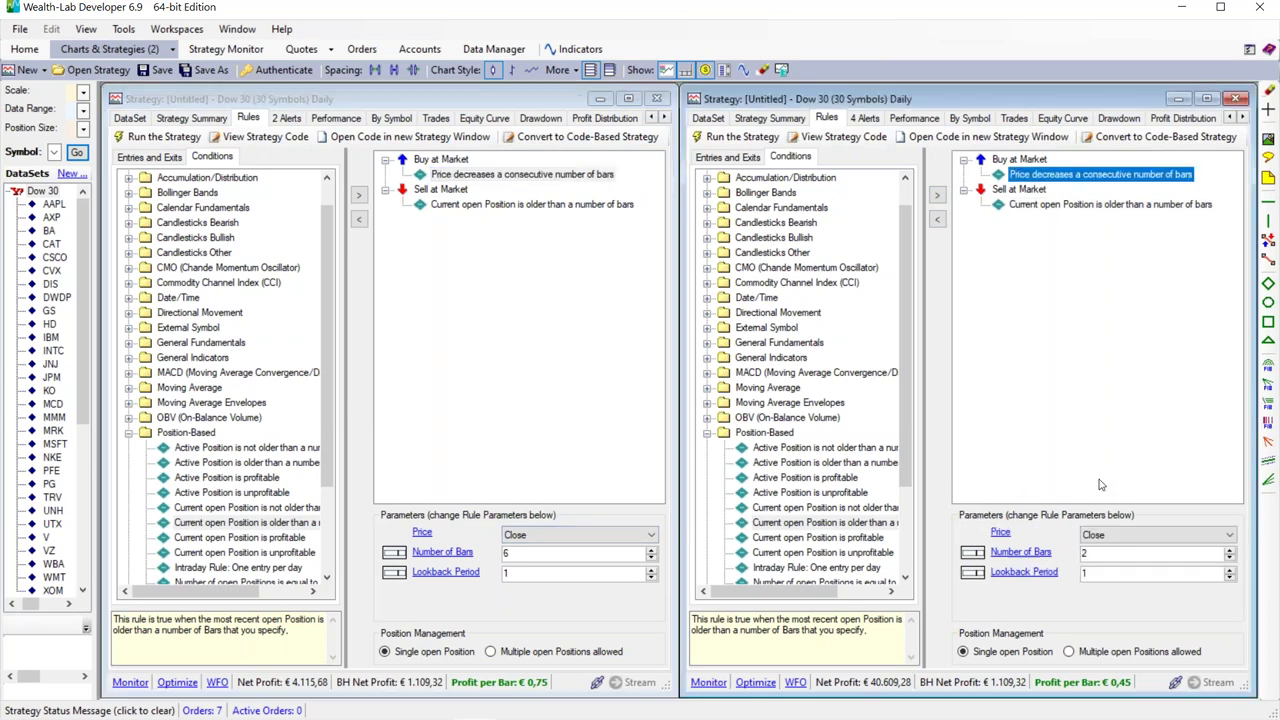
# Display both strategies' performance reports and compare their Average Profit % for all trades.
pyautogui.click(918, 118)
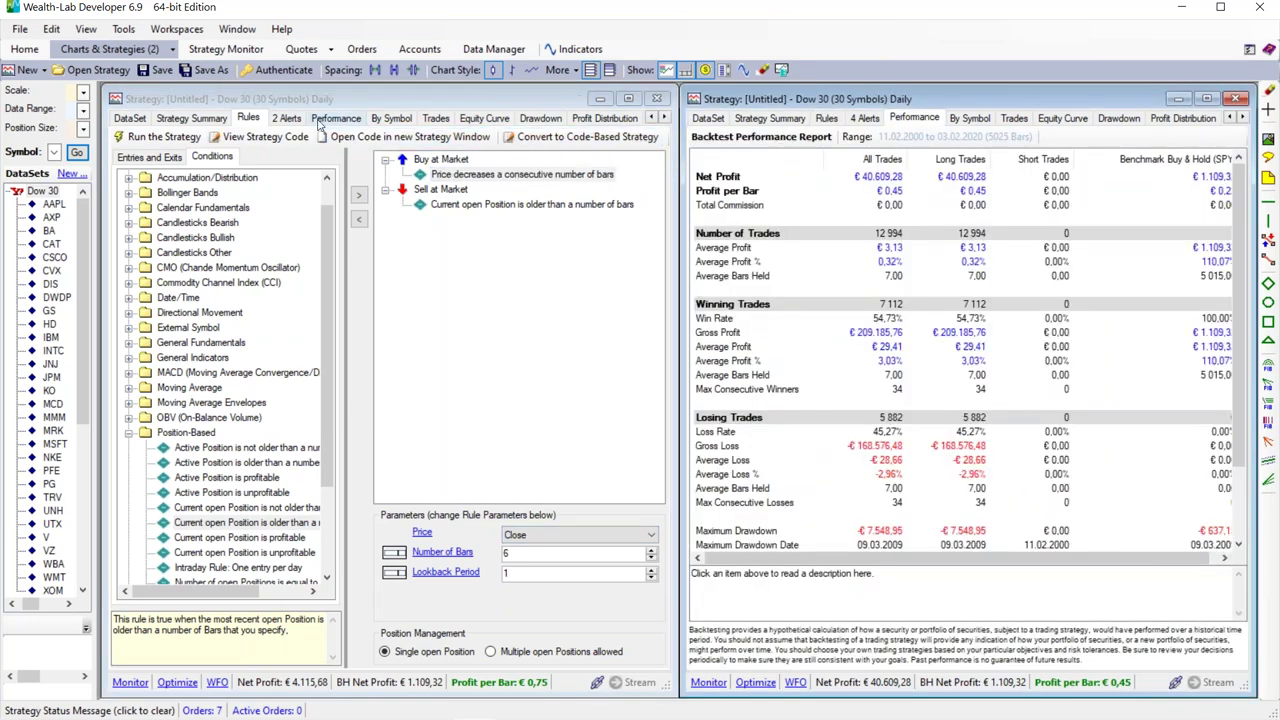
pyautogui.click(324, 119)
pyautogui.click(140, 263)
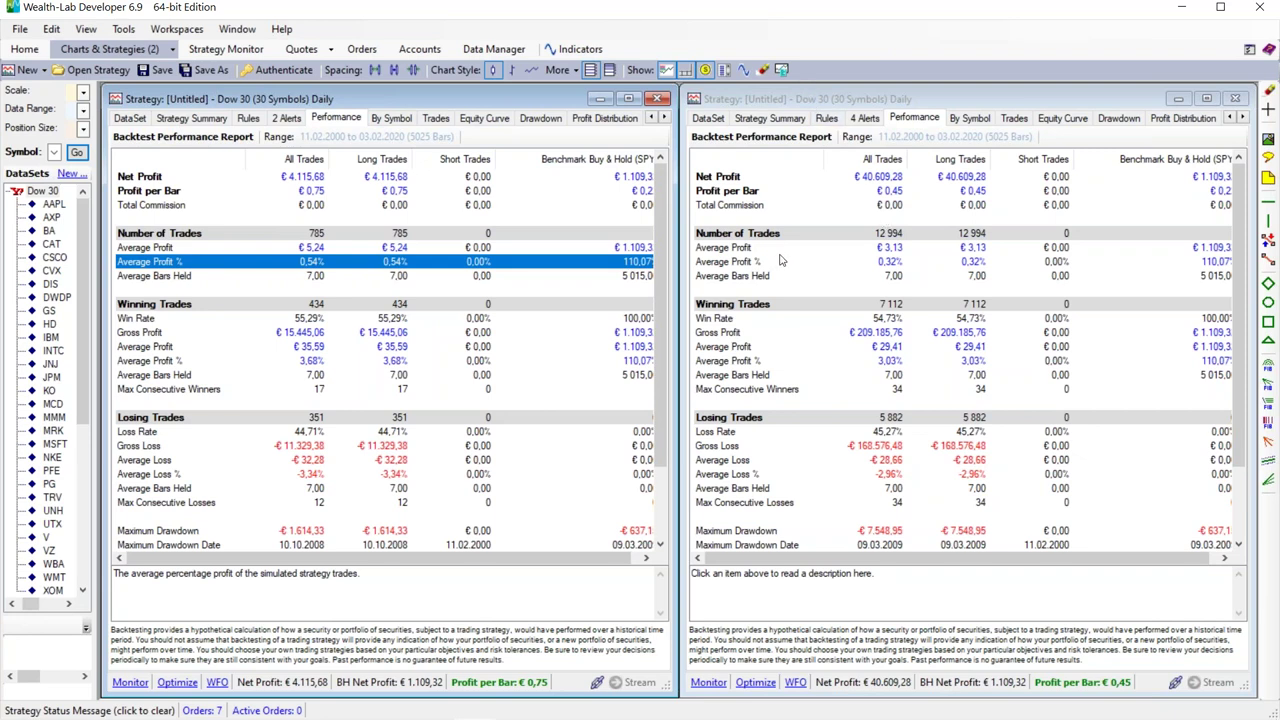
pyautogui.click(748, 262)
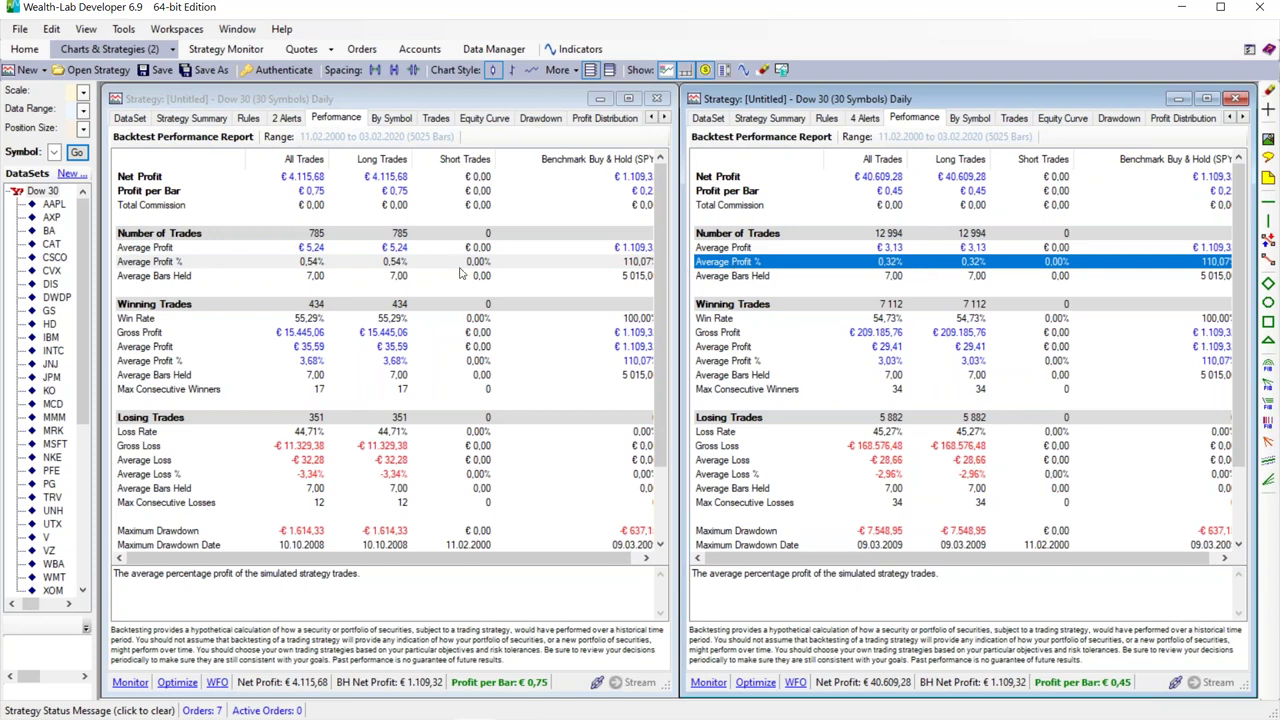
pyautogui.click(186, 265)
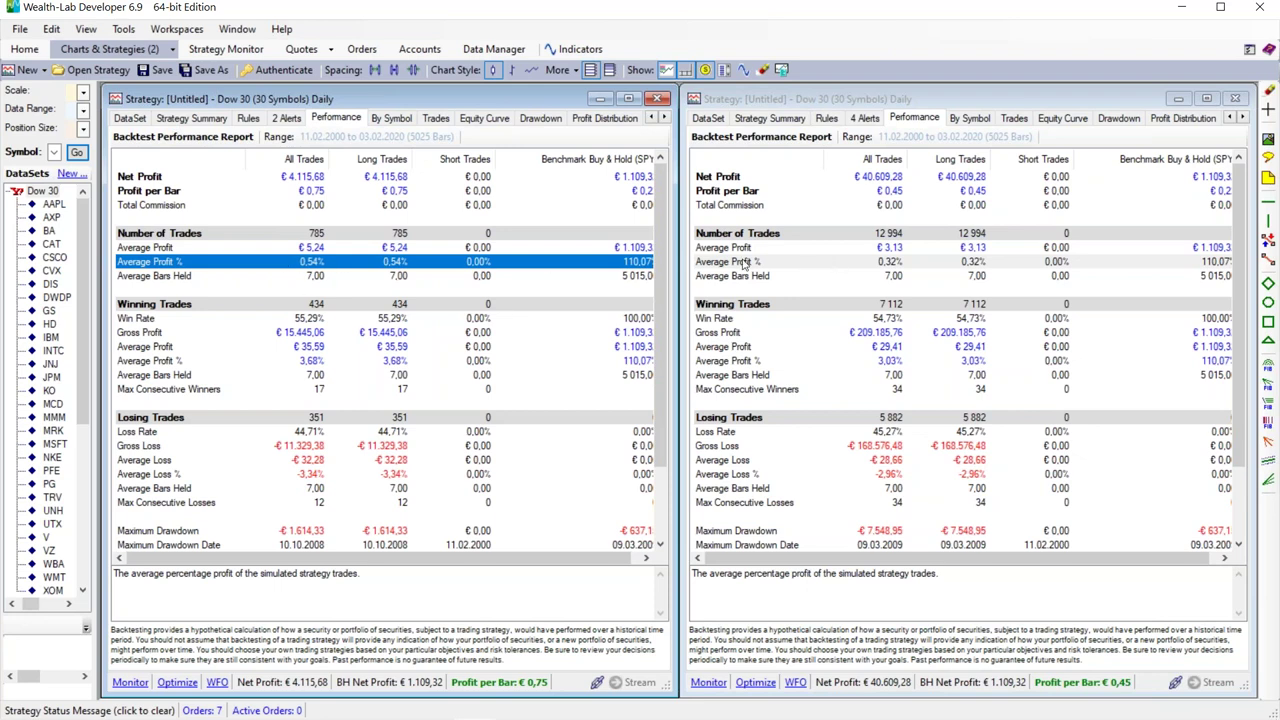
pyautogui.click(841, 265)
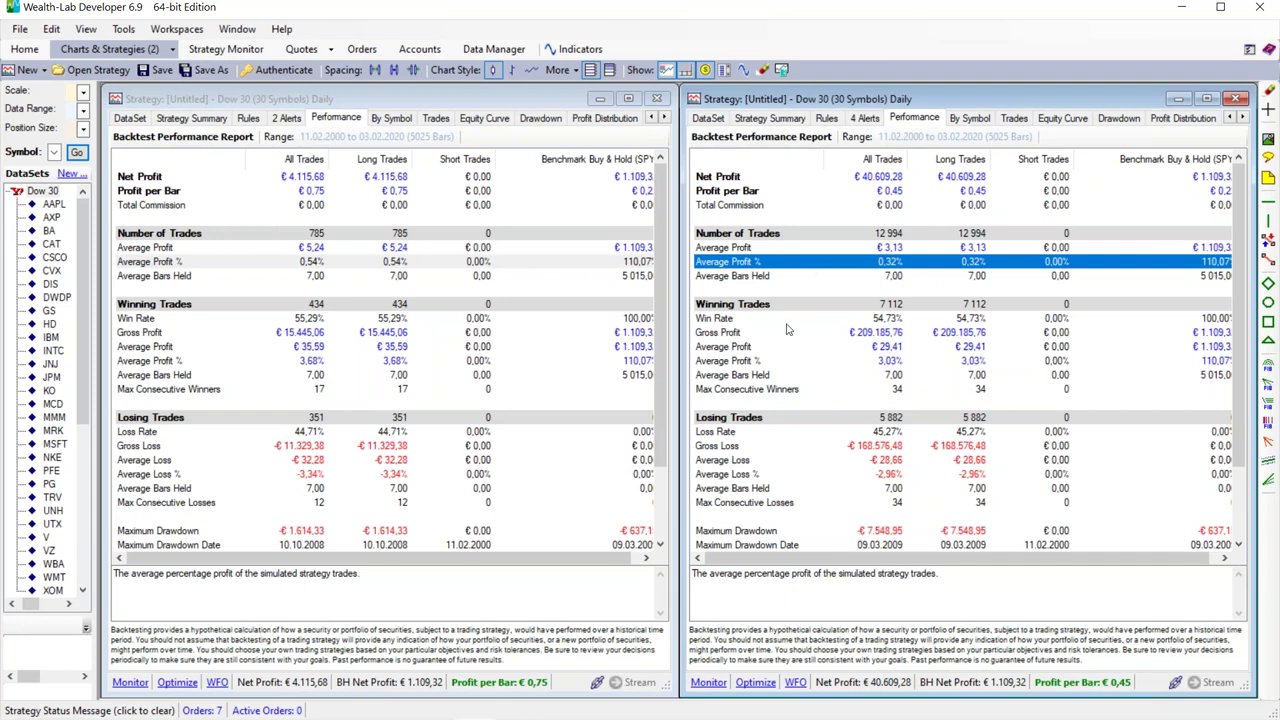
# Compare the Win Rate of the two strategies in their performance reports.
pyautogui.click(754, 320)
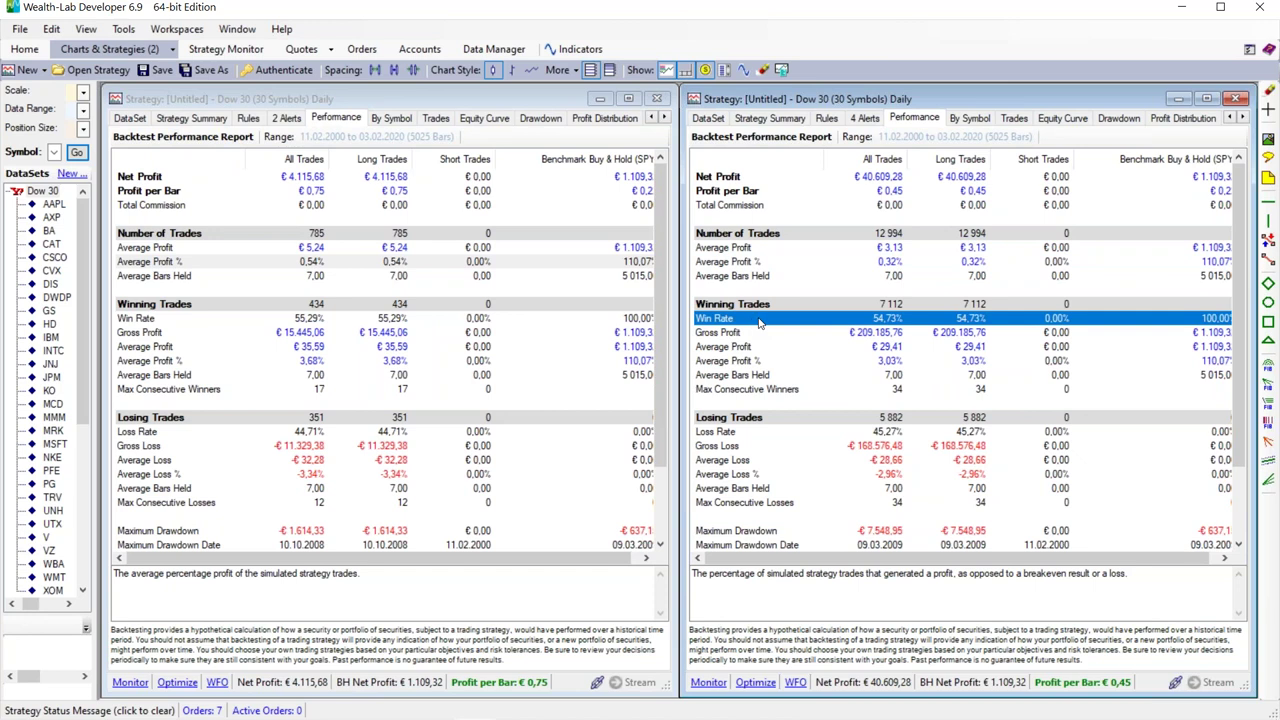
pyautogui.click(150, 322)
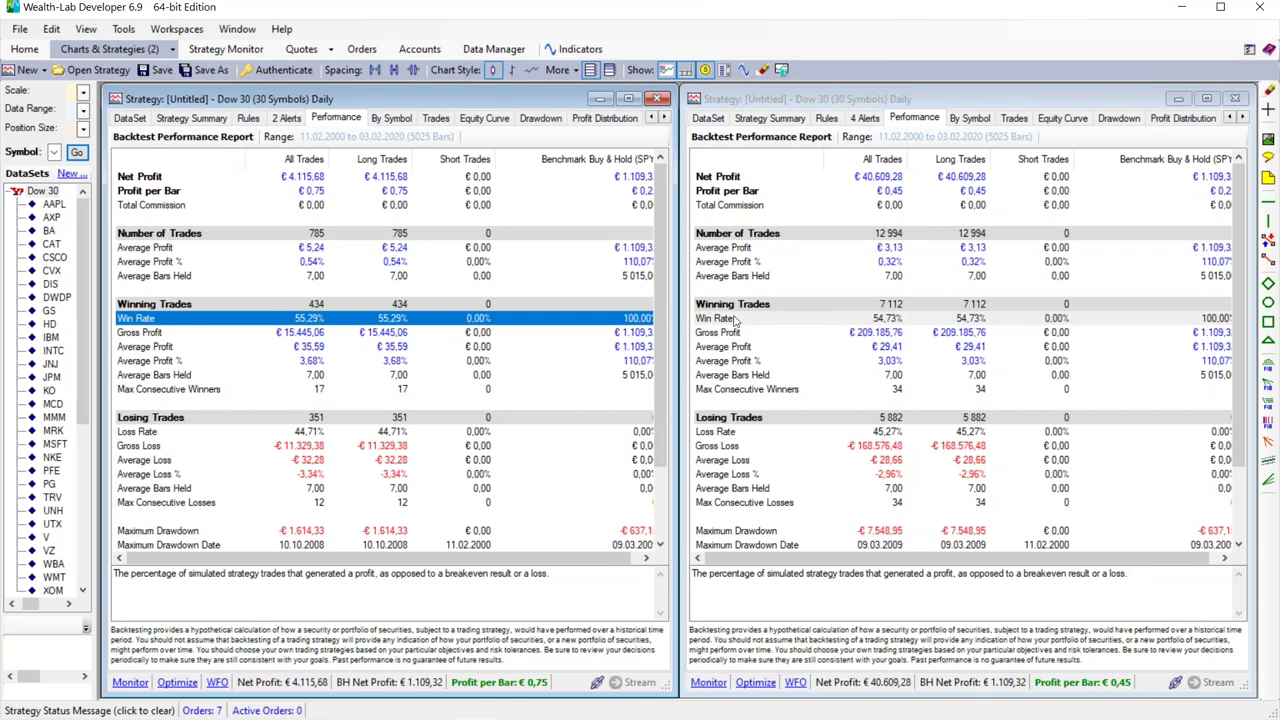
pyautogui.click(885, 320)
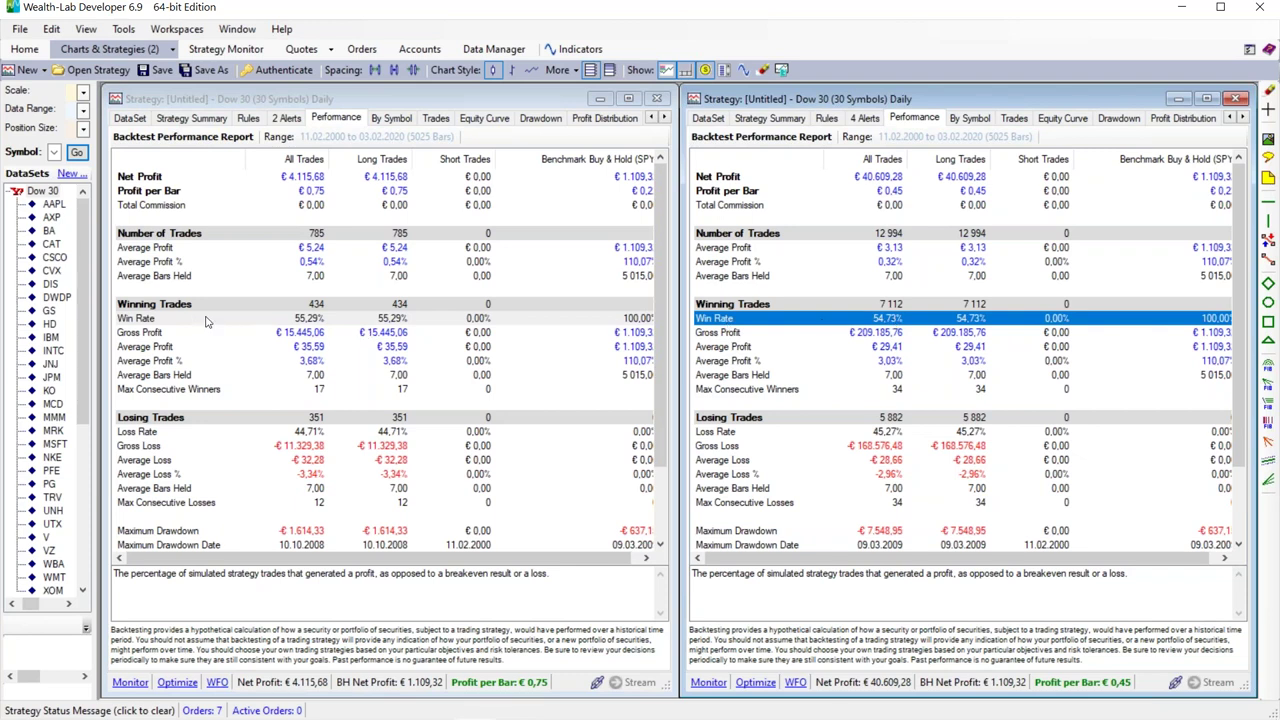
# Compare the Net Profit of both strategies and check the first strategy's Average Profit %.
pyautogui.click(155, 180)
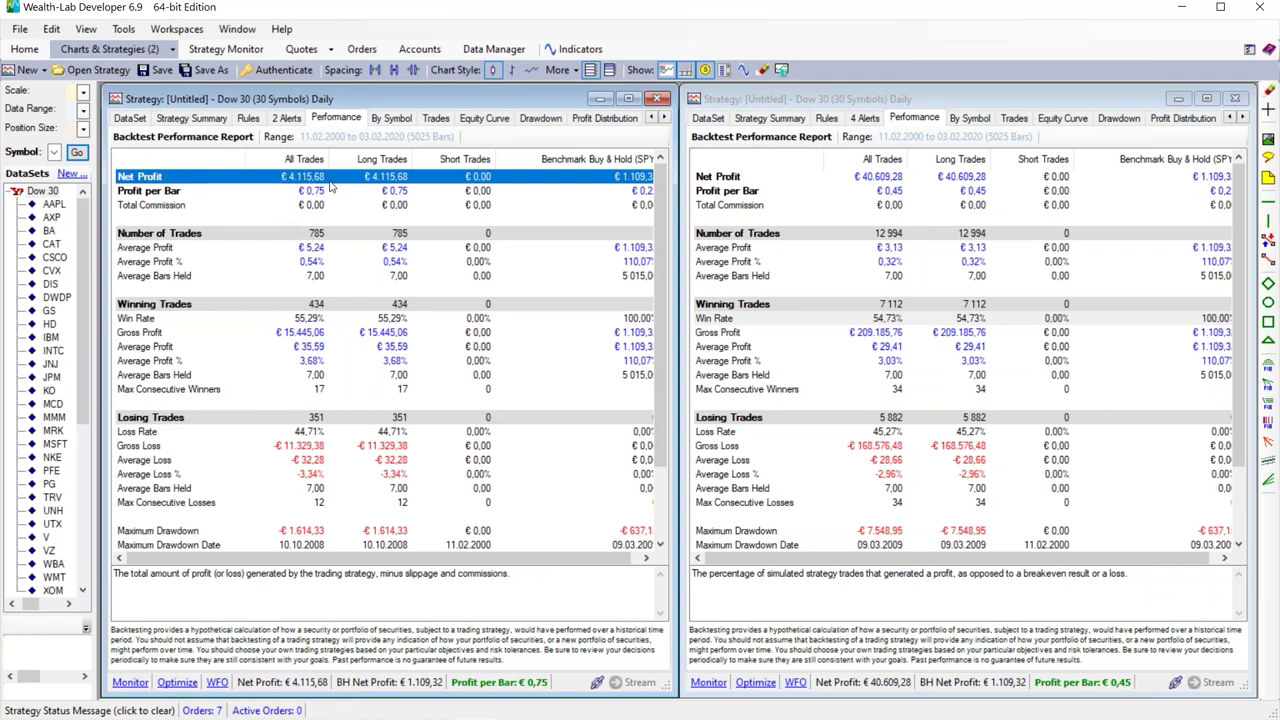
pyautogui.click(748, 181)
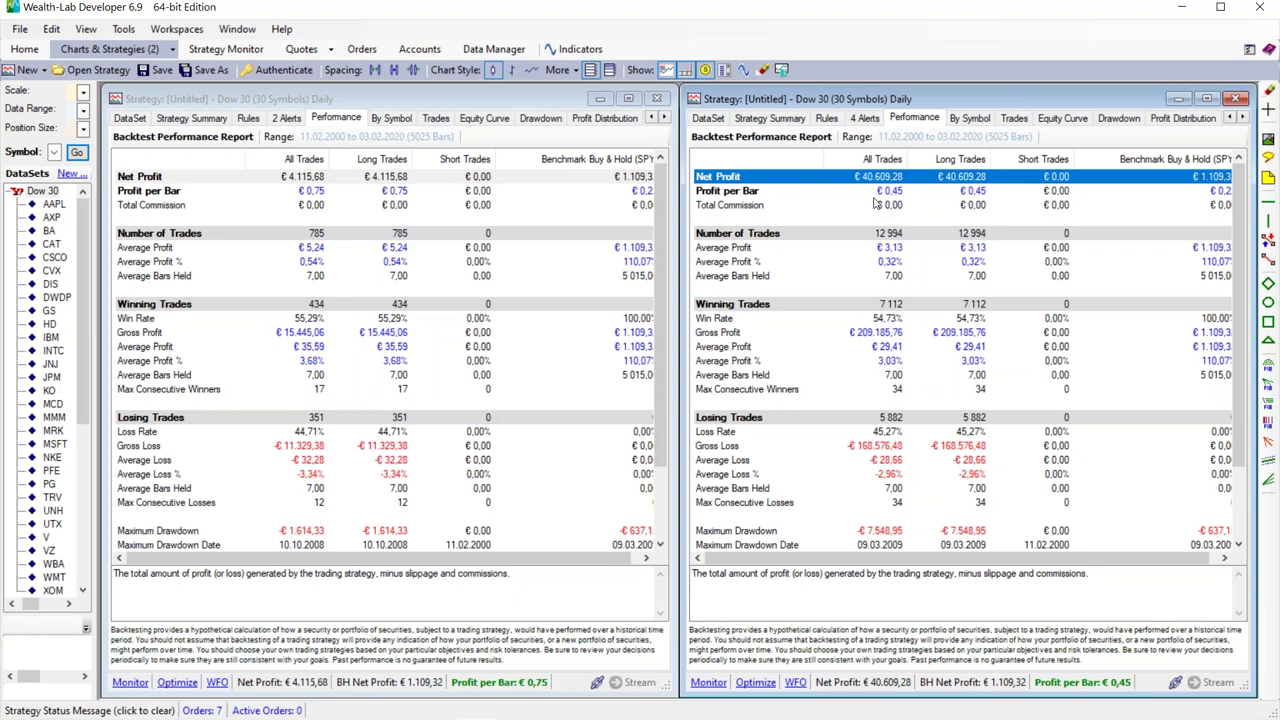
pyautogui.click(737, 261)
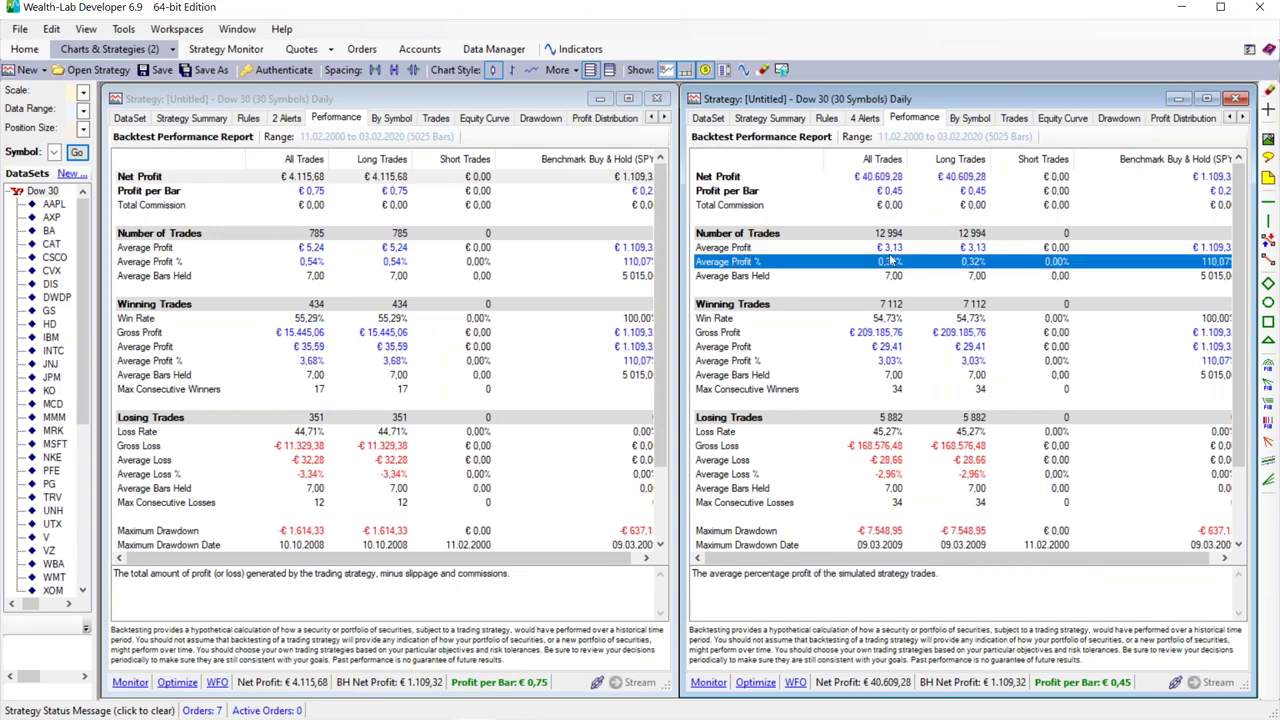
# Compare the Average Profit %, Number of Trades and Net Profit rows in both strategies' performance reports.
pyautogui.click(228, 262)
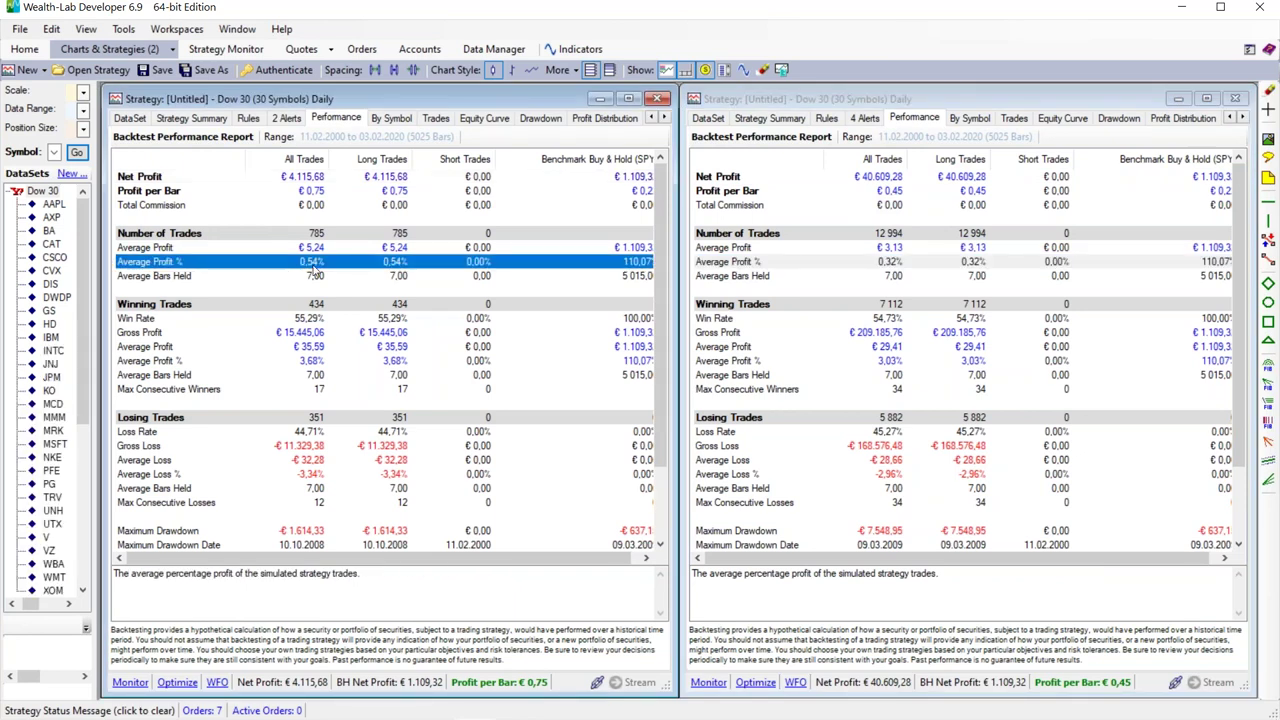
pyautogui.click(186, 180)
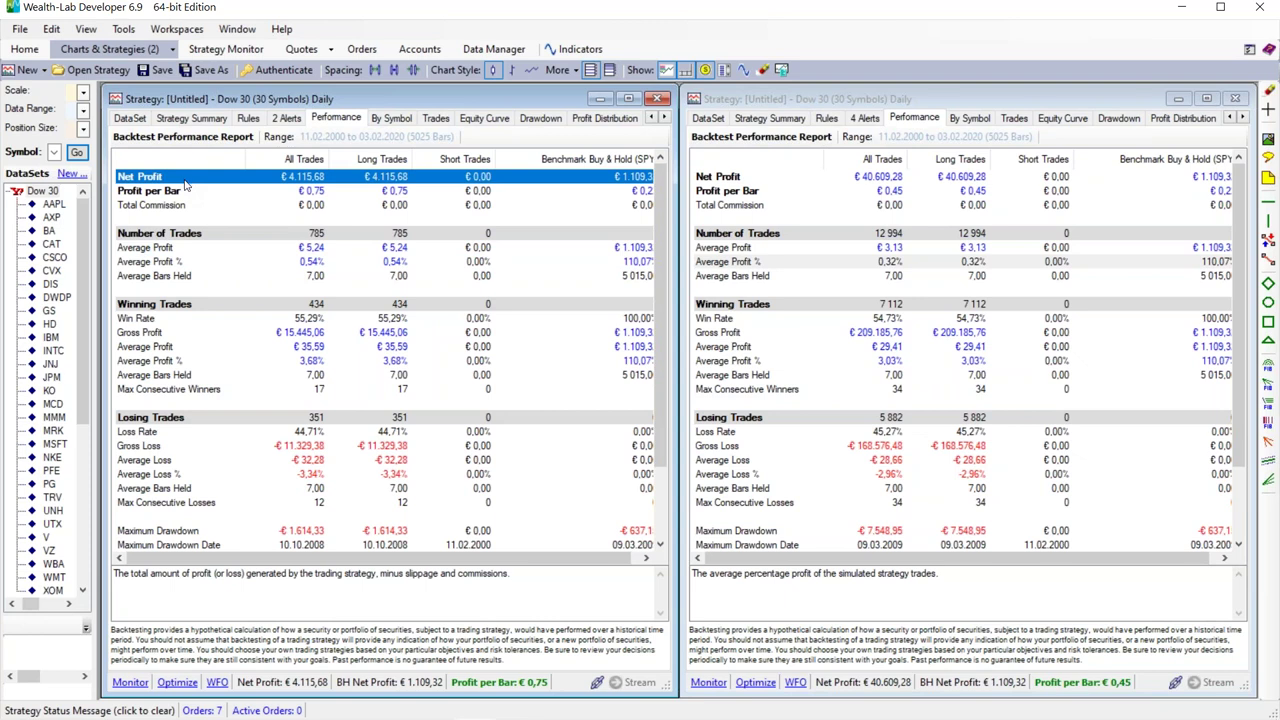
pyautogui.click(166, 239)
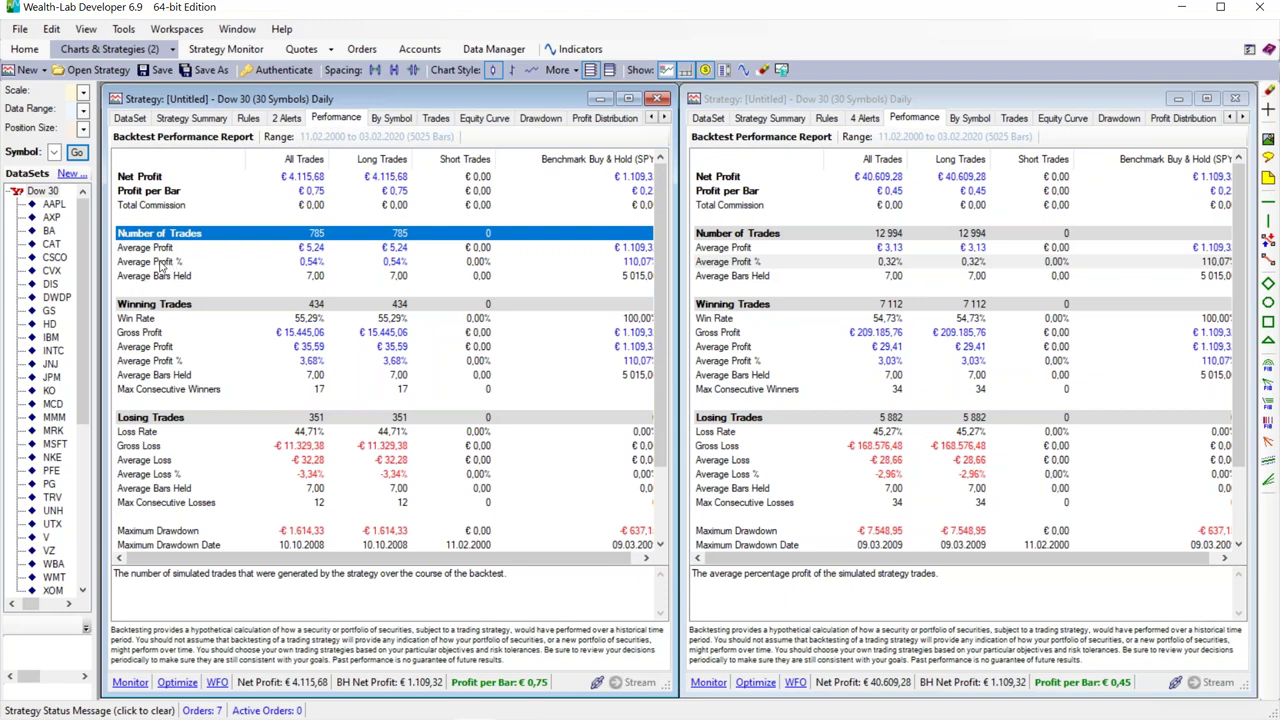
pyautogui.click(862, 236)
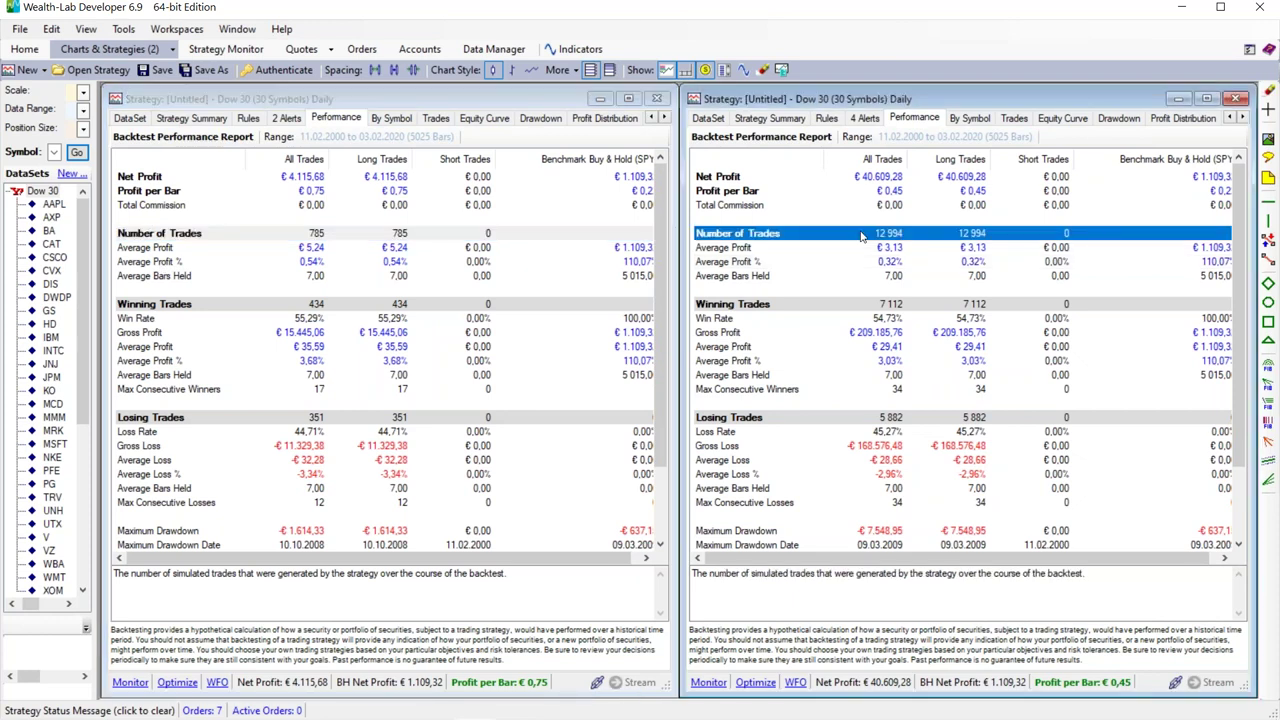
pyautogui.click(198, 236)
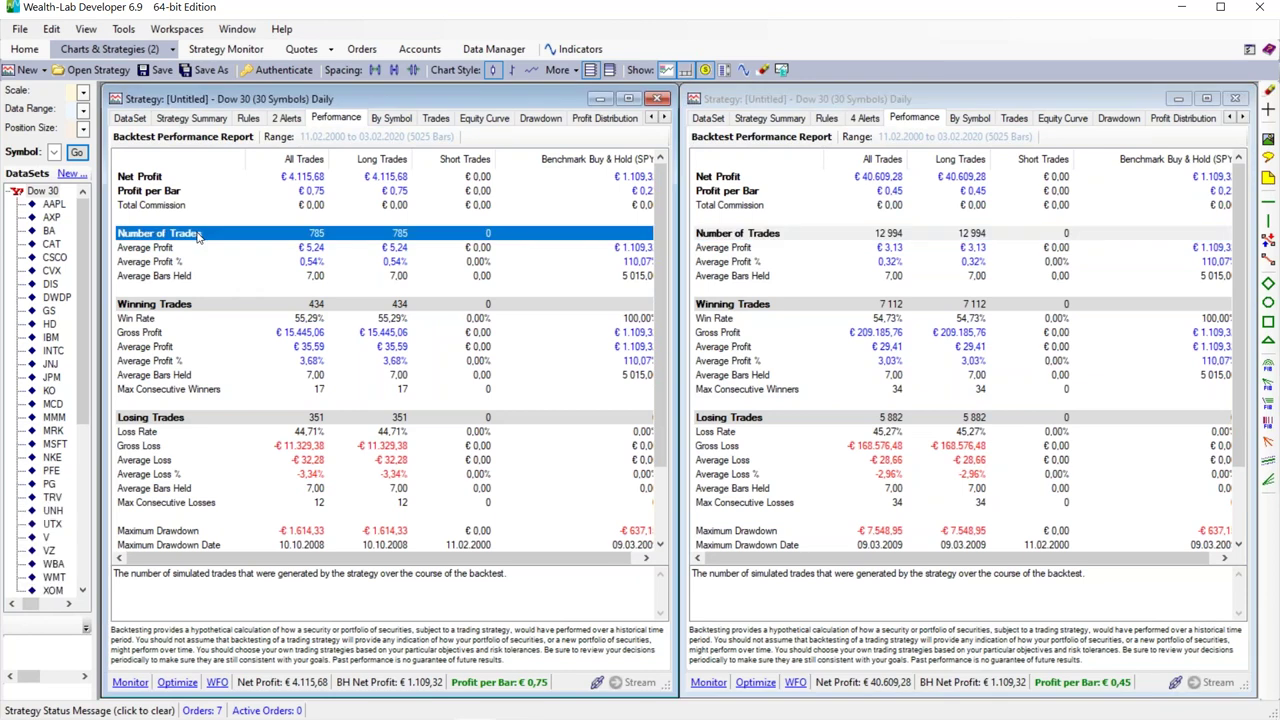
pyautogui.click(181, 264)
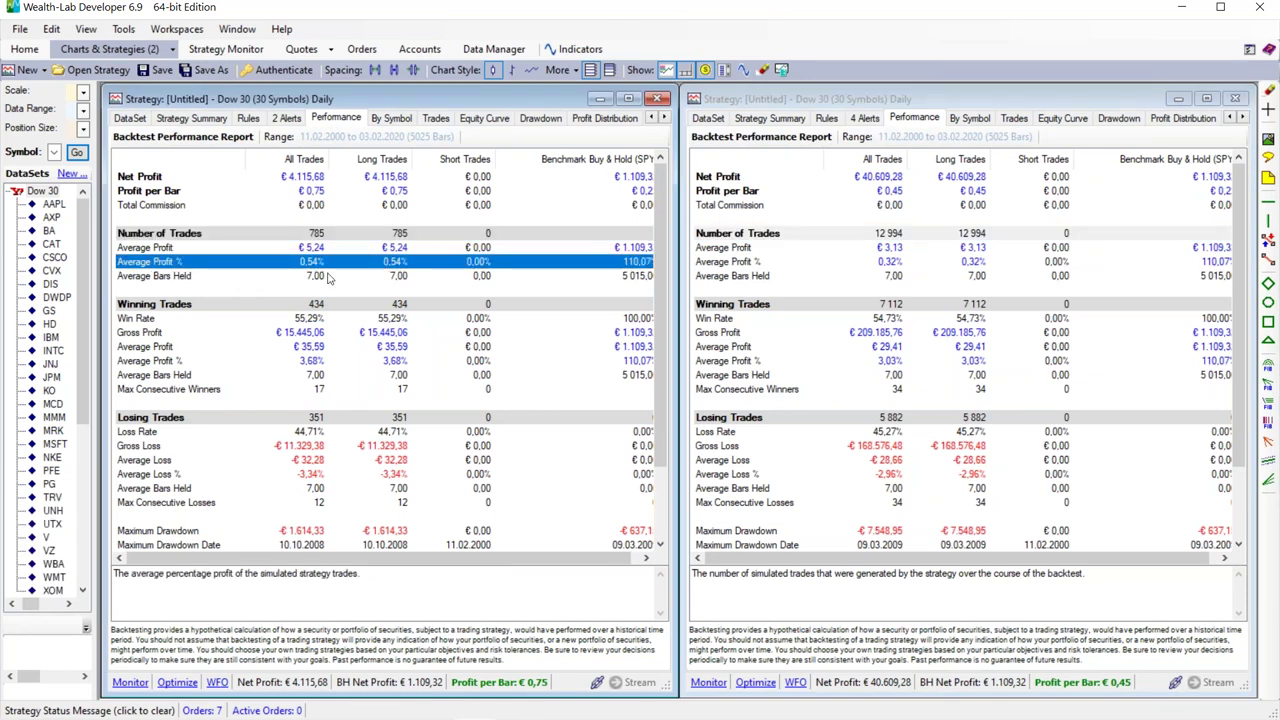
pyautogui.click(770, 266)
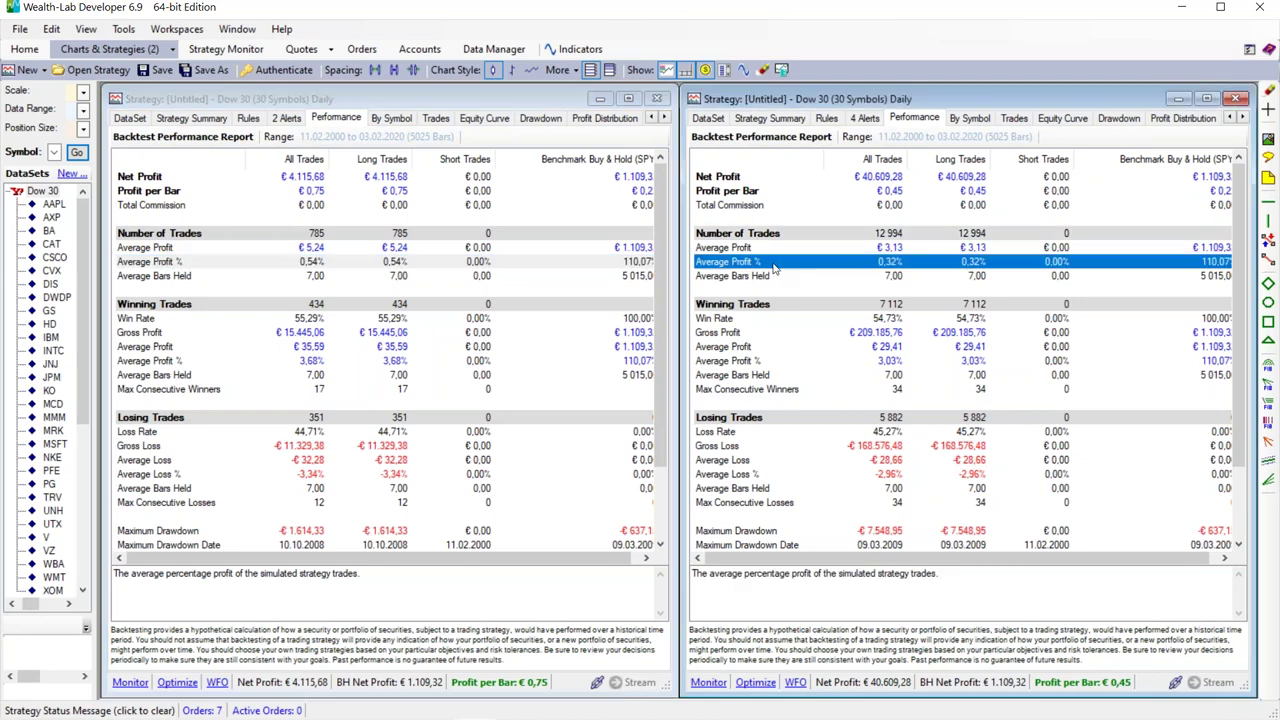
pyautogui.click(895, 178)
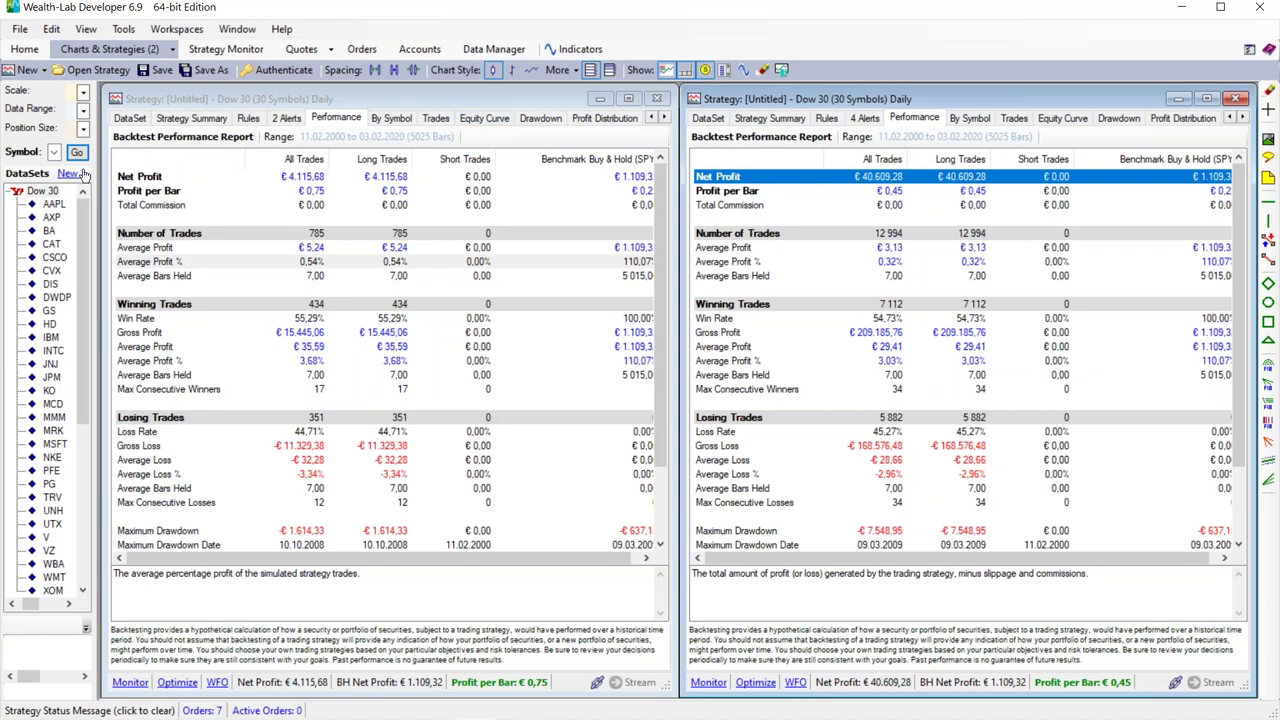
# Widen the DataSets pane and display the rules of both strategies.
pyautogui.moveTo(98, 162); pyautogui.dragTo(209, 153)
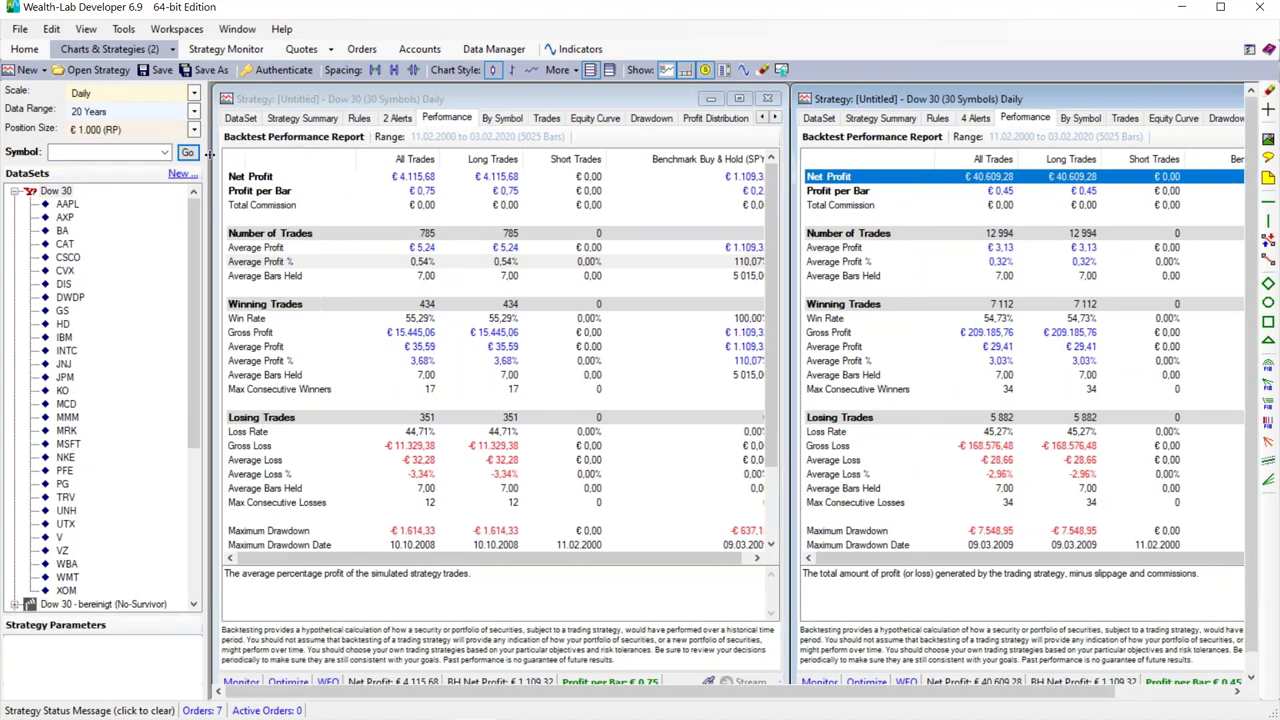
pyautogui.click(359, 118)
pyautogui.click(628, 175)
pyautogui.click(935, 118)
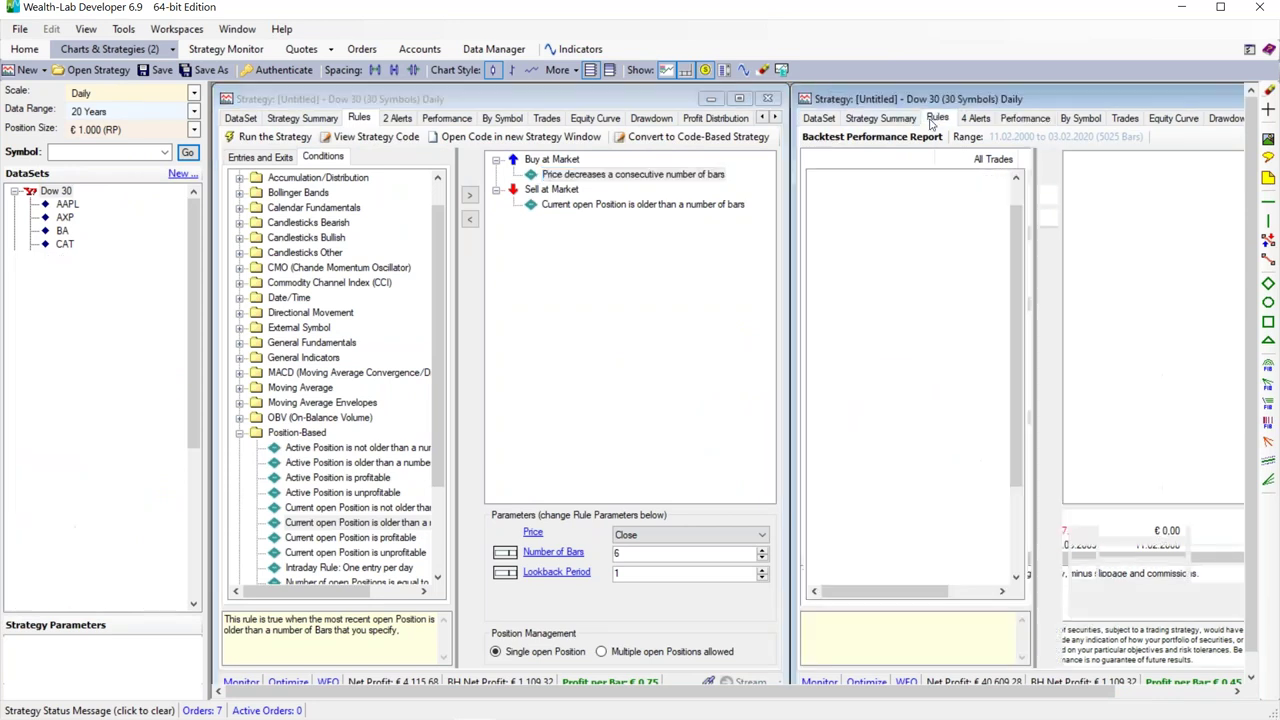
# Replace the two-bar strategy's consecutive price decrease buy condition with the "RSI is oversold" condition.
pyautogui.click(1170, 174)
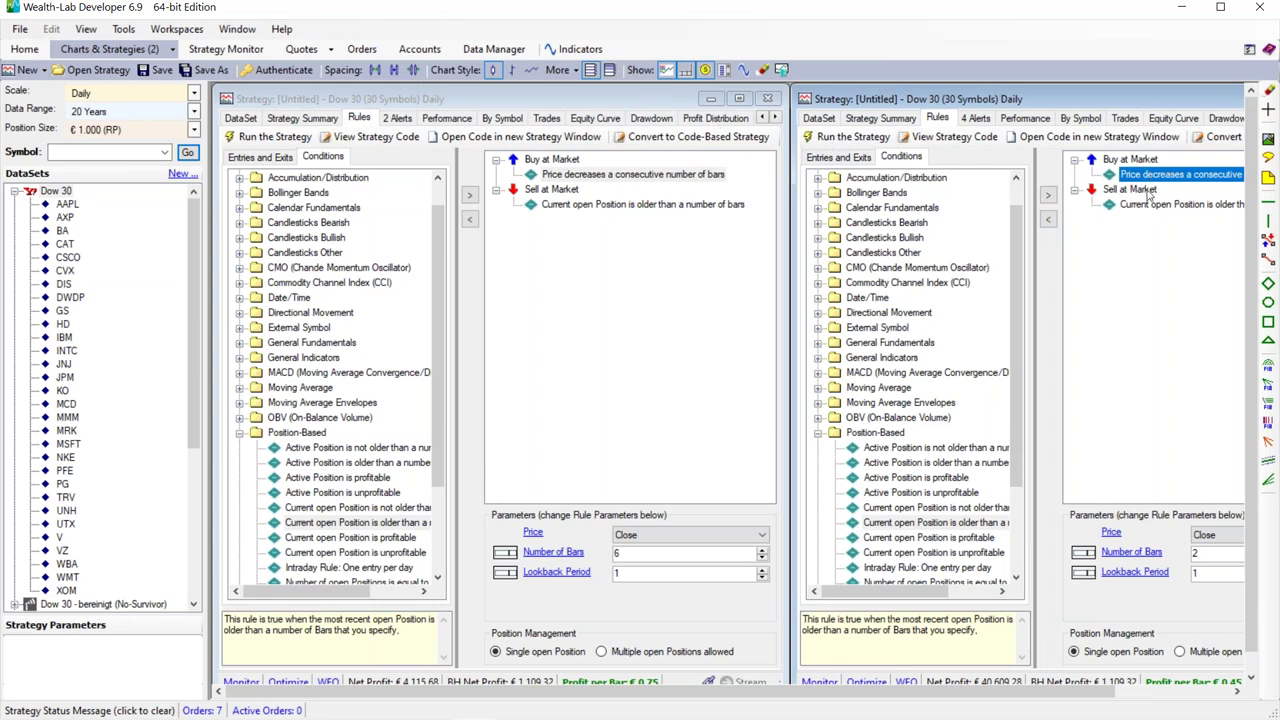
pyautogui.click(1048, 220)
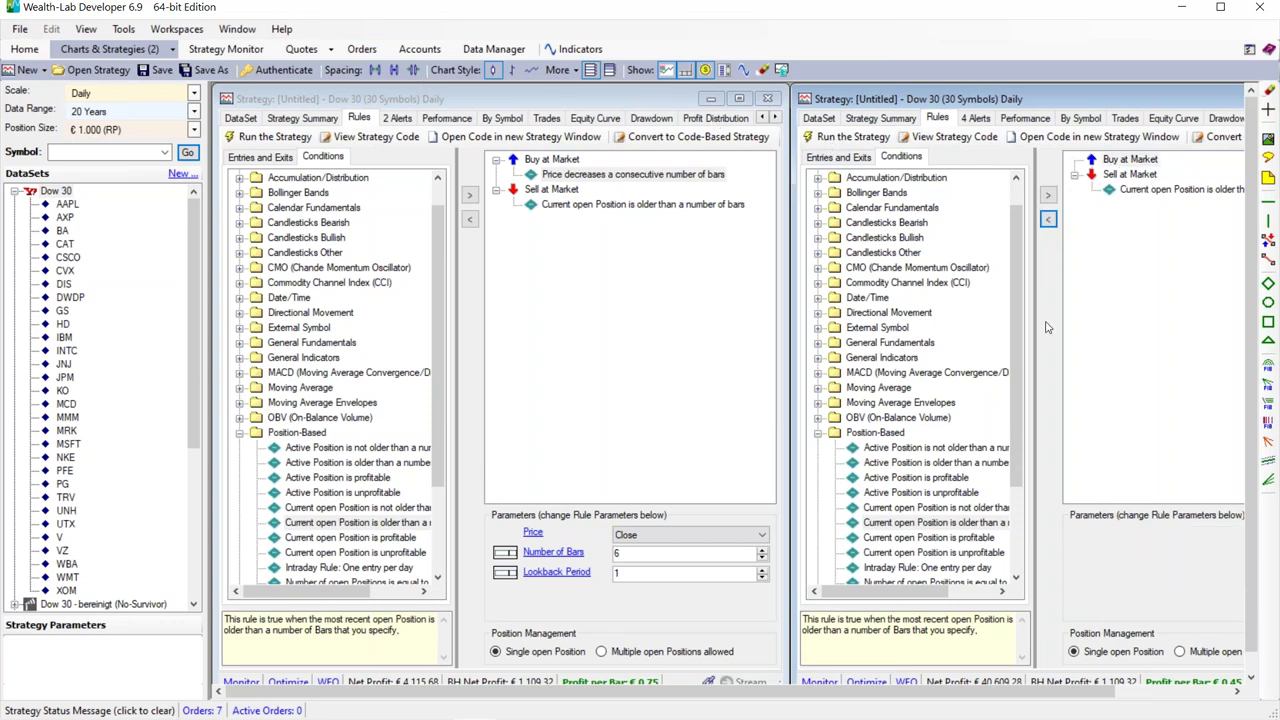
pyautogui.click(818, 432)
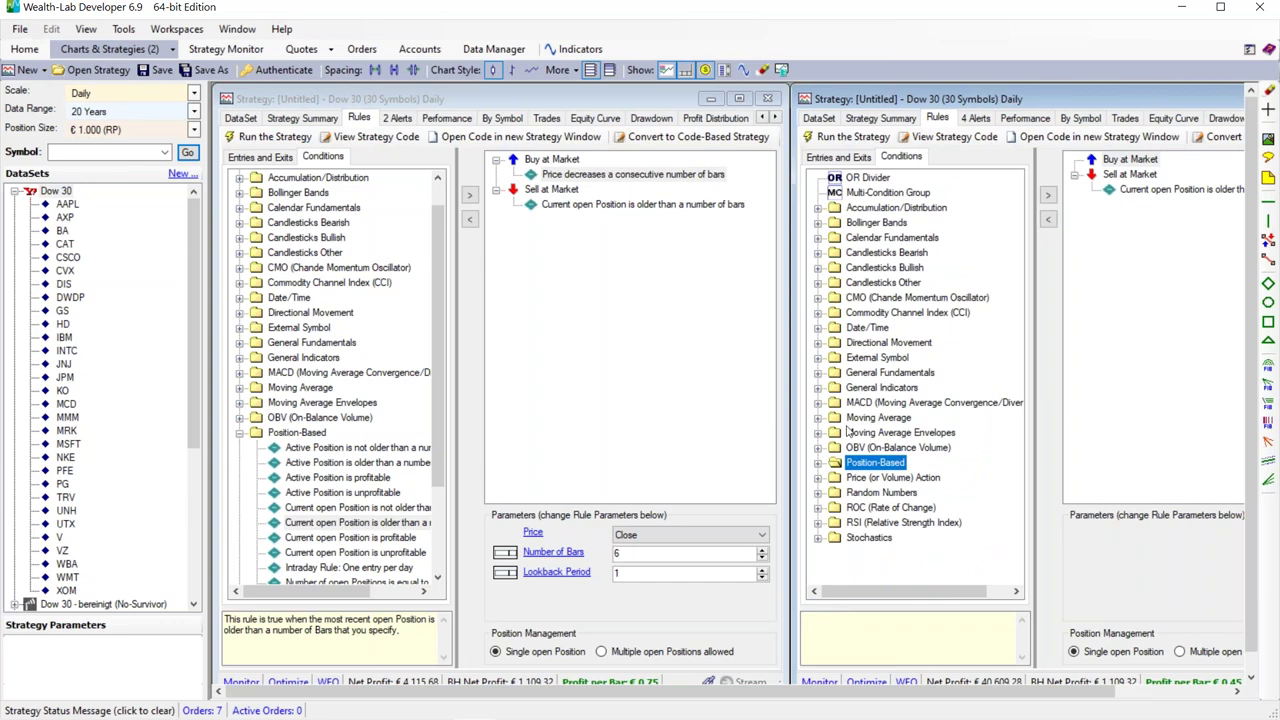
pyautogui.click(818, 523)
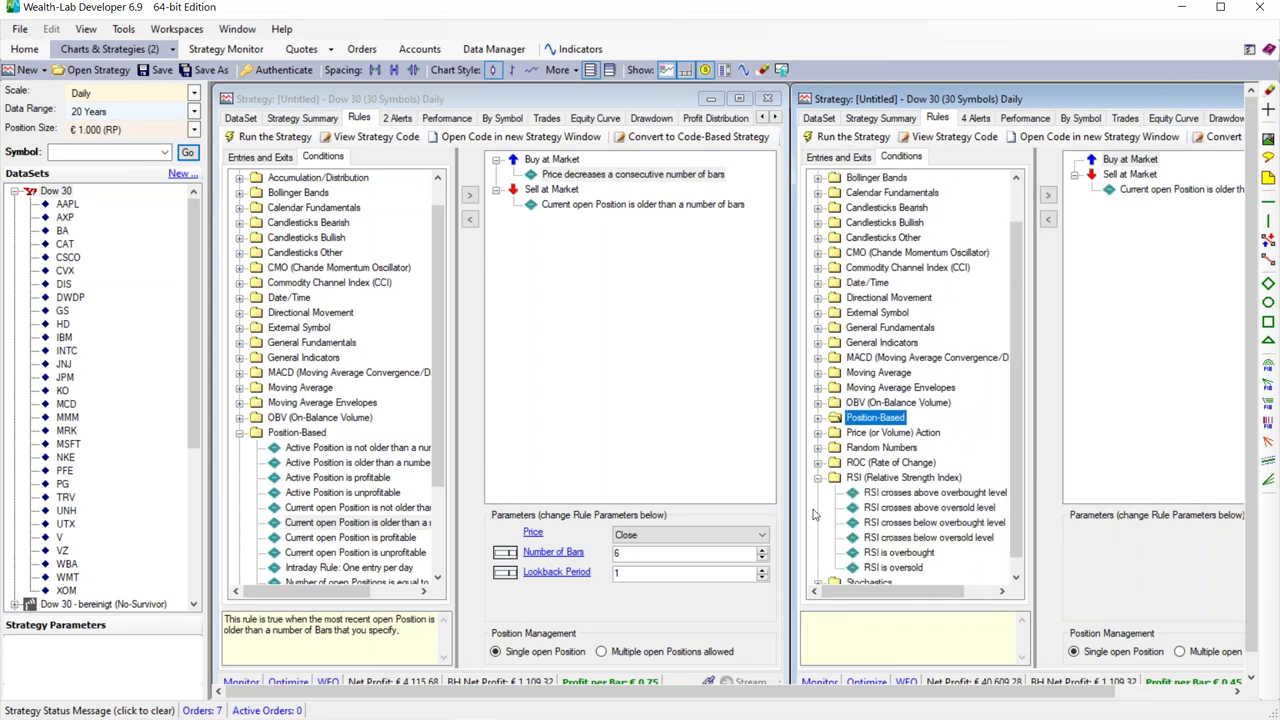
pyautogui.click(897, 568)
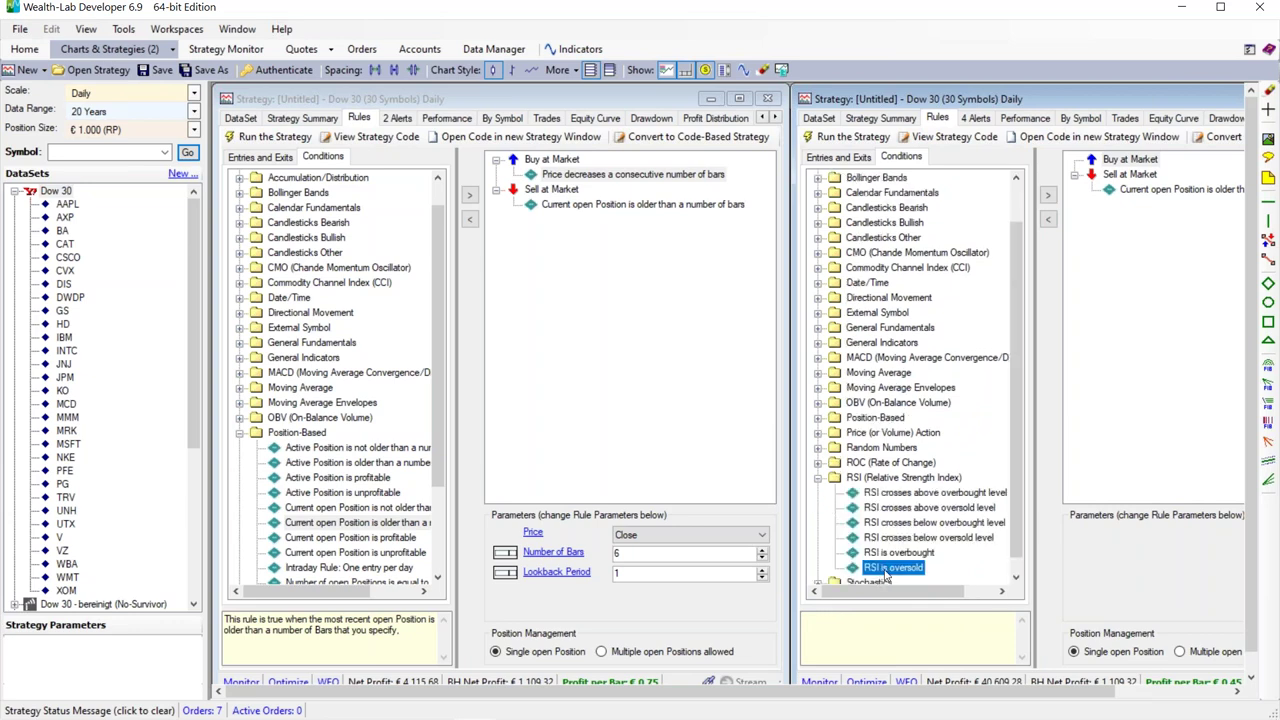
pyautogui.moveTo(884, 576); pyautogui.dragTo(1160, 168)
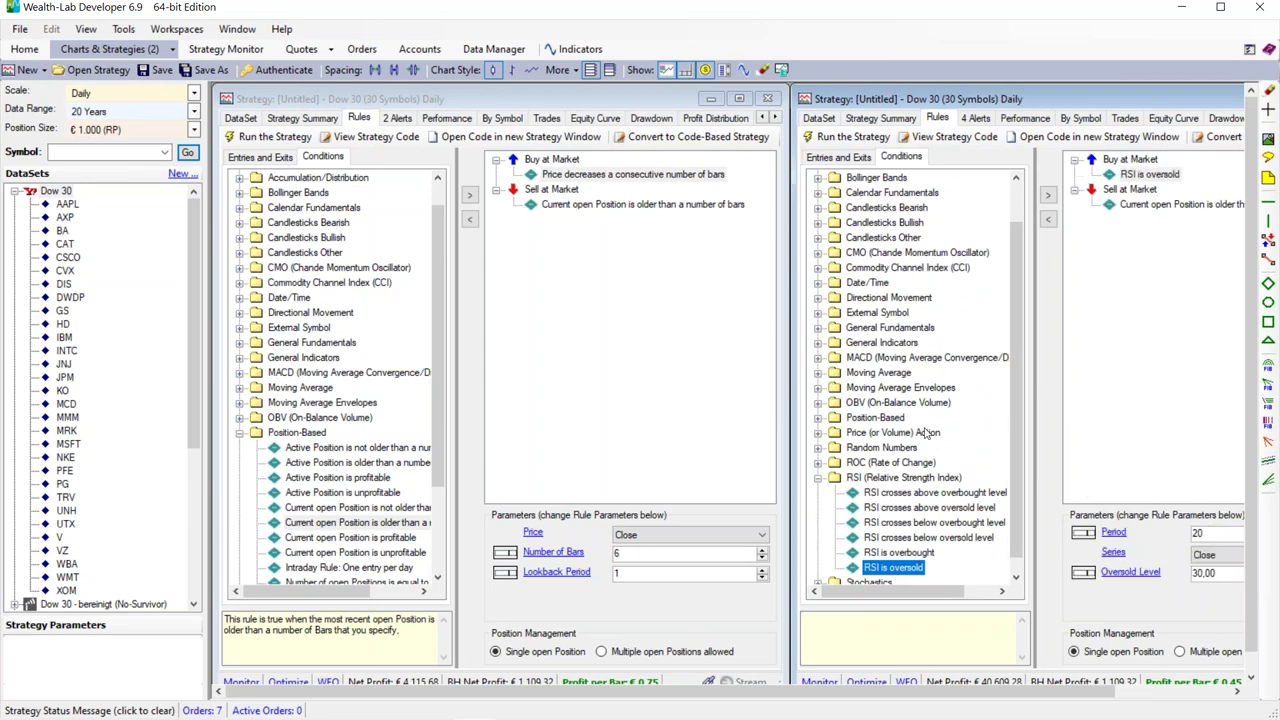
# Arrange the two strategy windows to fit side by side and compare their buy conditions.
pyautogui.click(239, 30)
pyautogui.click(268, 84)
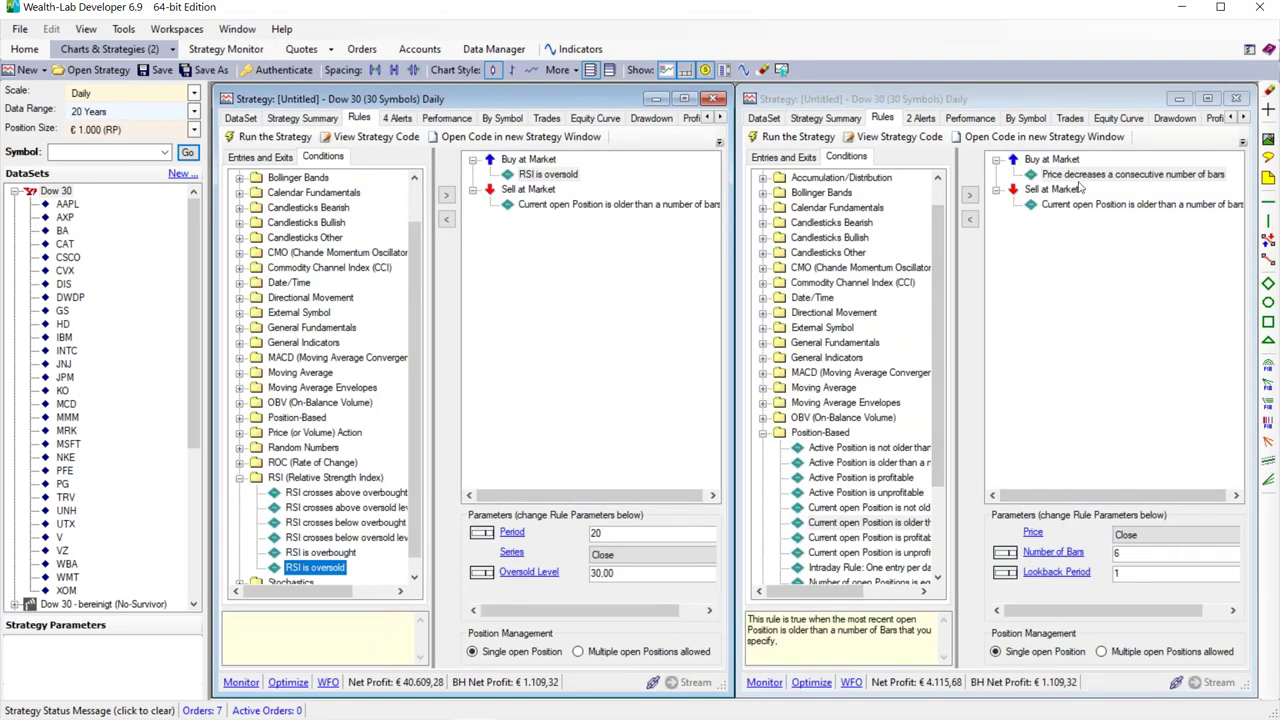
pyautogui.click(1080, 175)
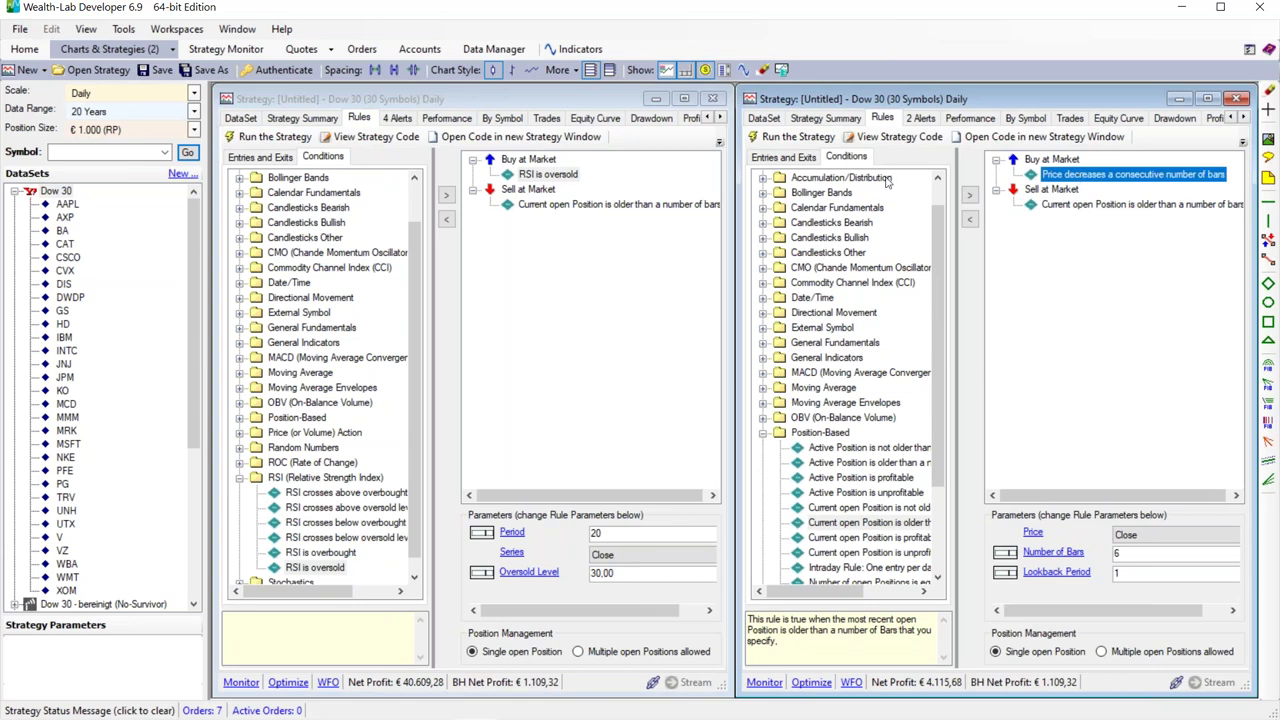
pyautogui.click(555, 178)
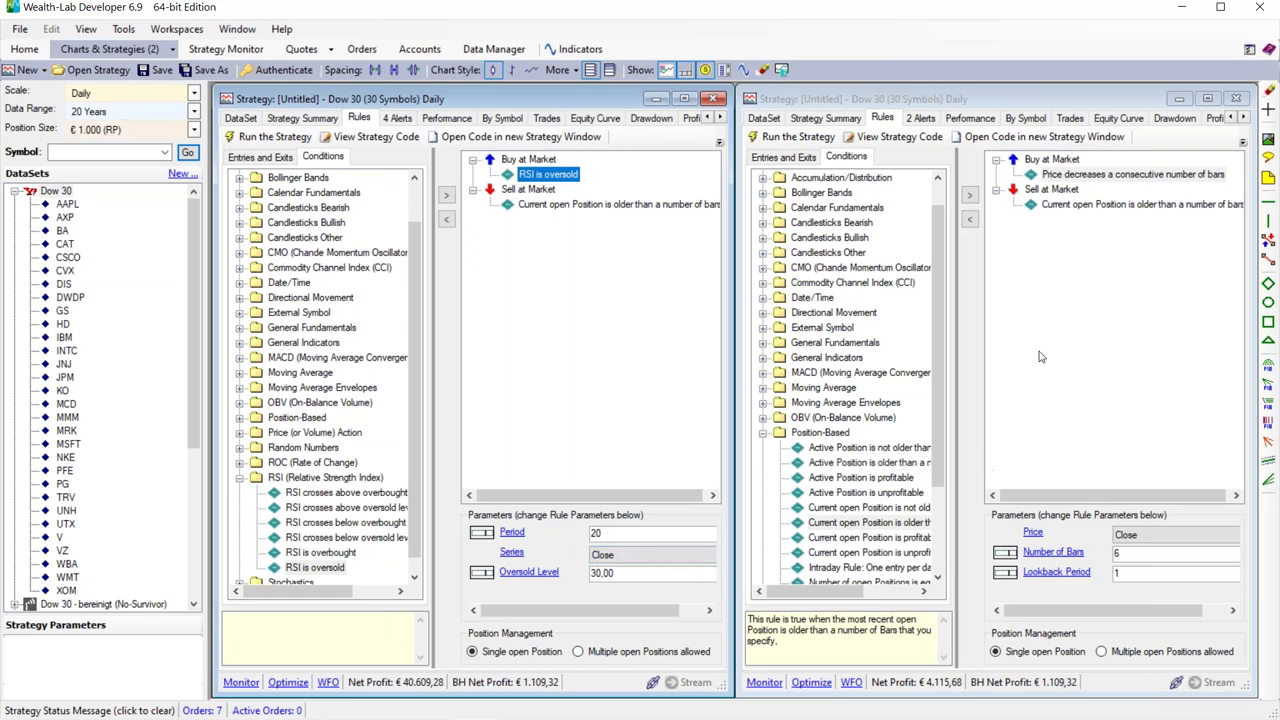
# Replace the six-bar strategy's consecutive price decrease buy condition with the "RSI is oversold" condition.
pyautogui.click(1103, 177)
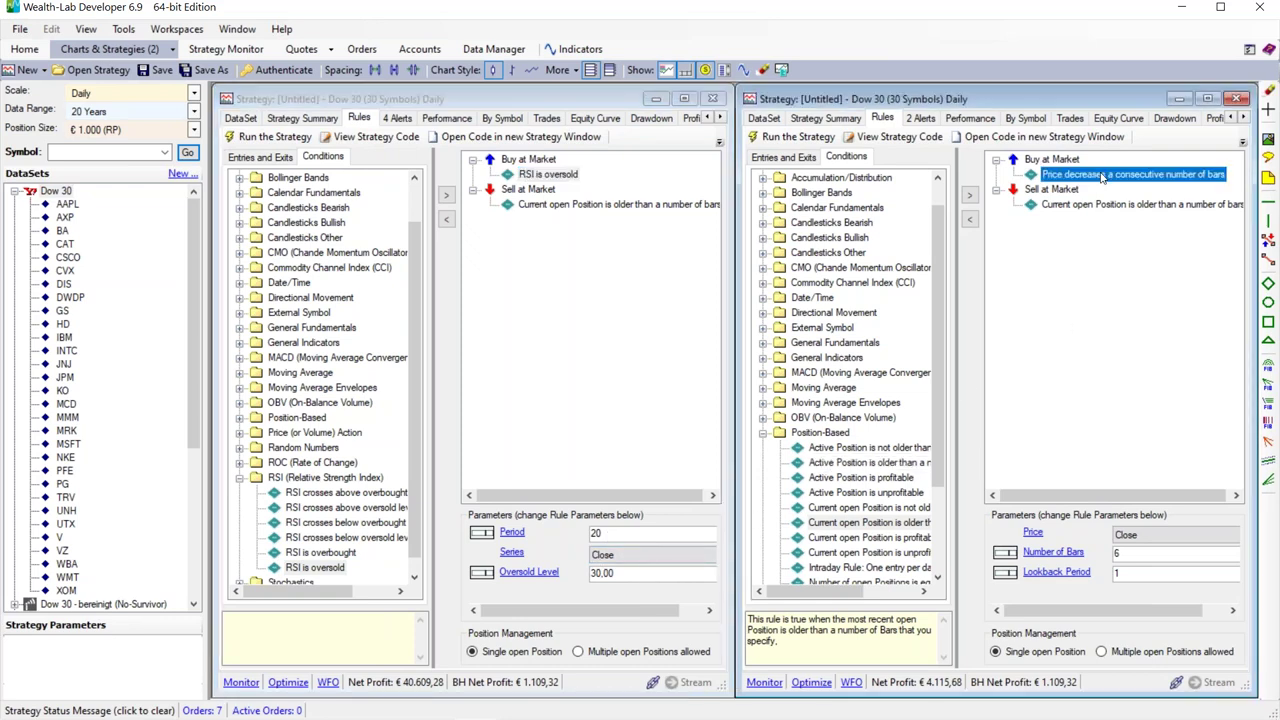
pyautogui.click(972, 221)
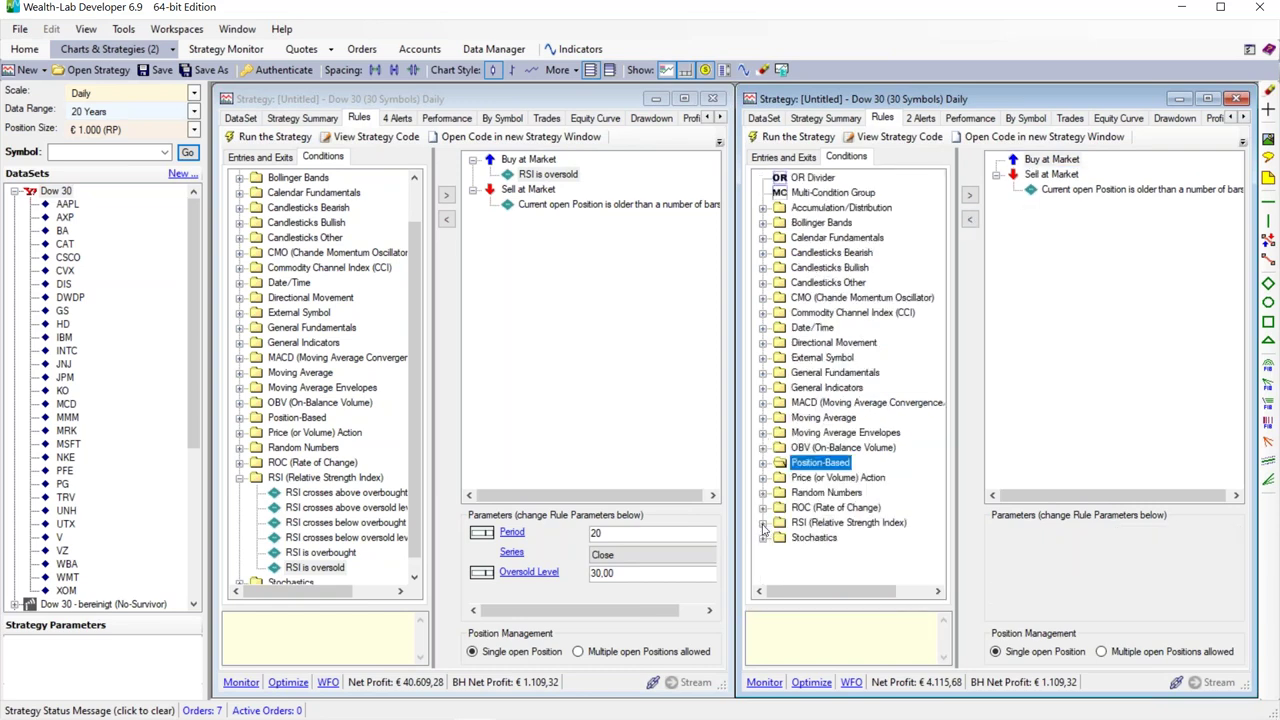
pyautogui.click(763, 523)
pyautogui.moveTo(847, 567); pyautogui.dragTo(1060, 175)
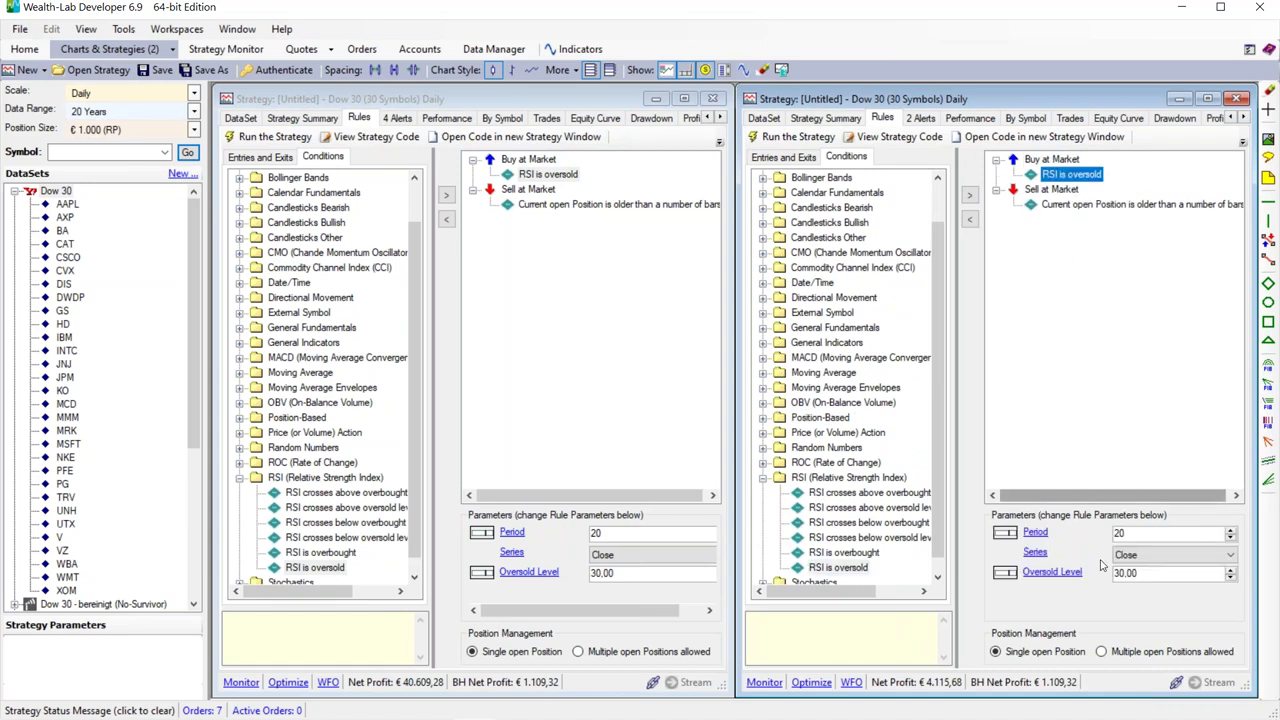
# Set the Oversold Level of the former six-bar strategy's RSI condition to 40.
pyautogui.doubleClick(1174, 576)
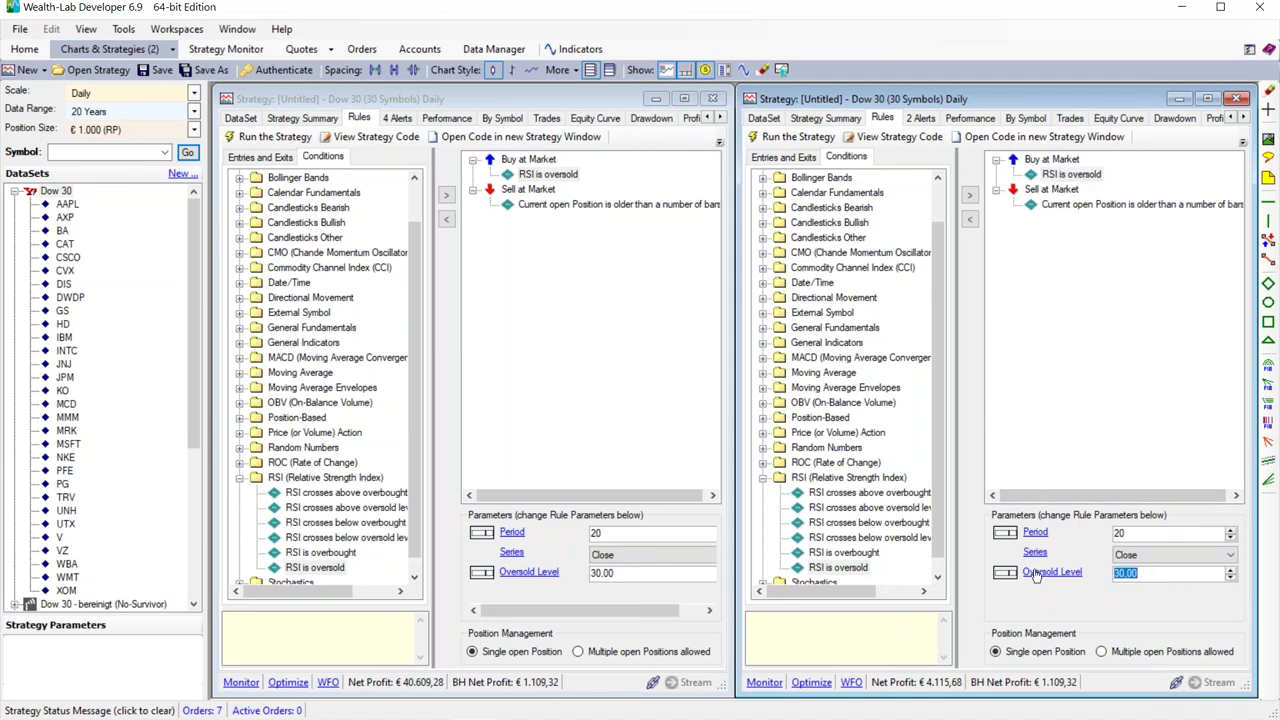
pyautogui.write('40')
pyautogui.press('Tab')
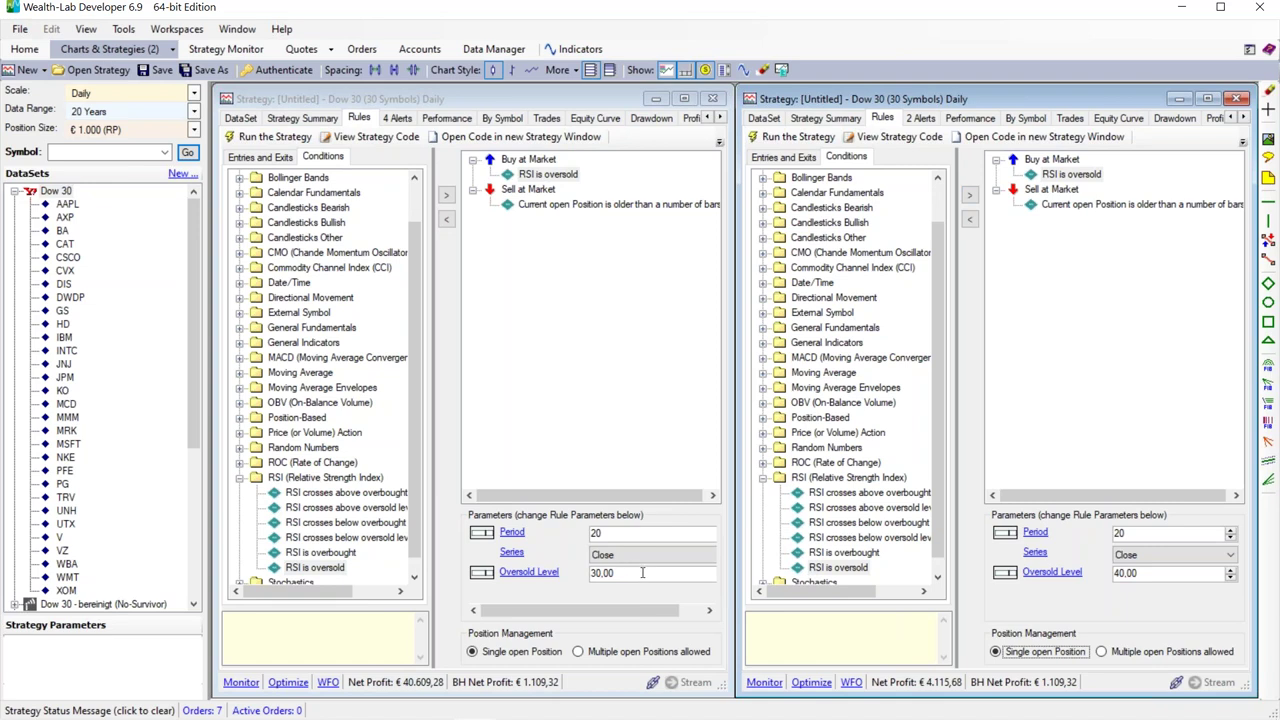
# Backtest the strategy with Oversold Level 40 on the Dow 30 and check Average Profit % in its performance report.
pyautogui.click(972, 118)
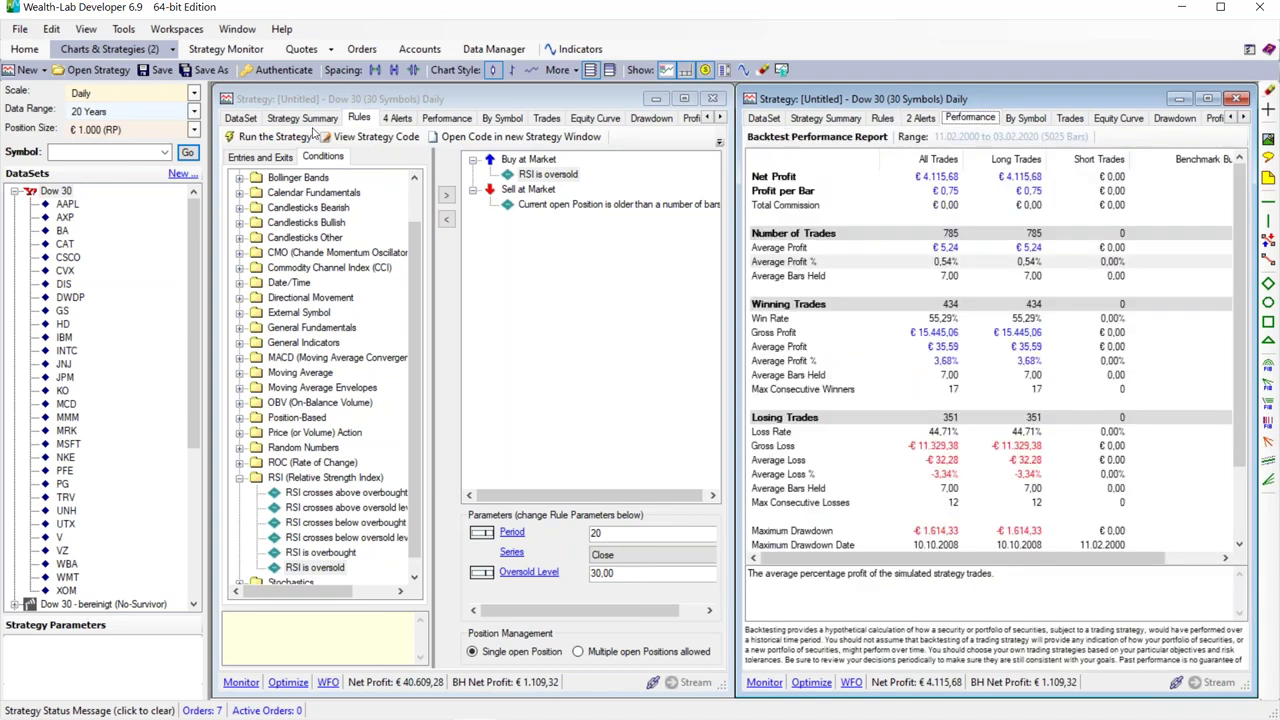
pyautogui.click(189, 153)
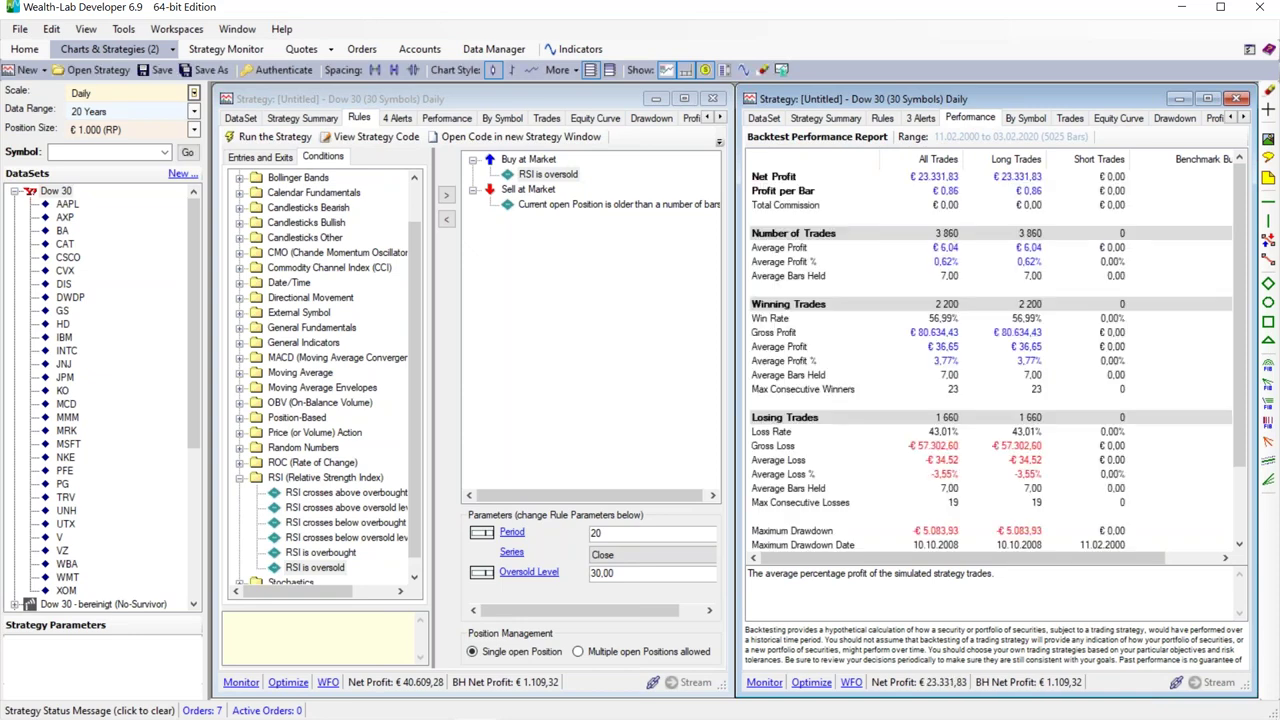
pyautogui.click(795, 265)
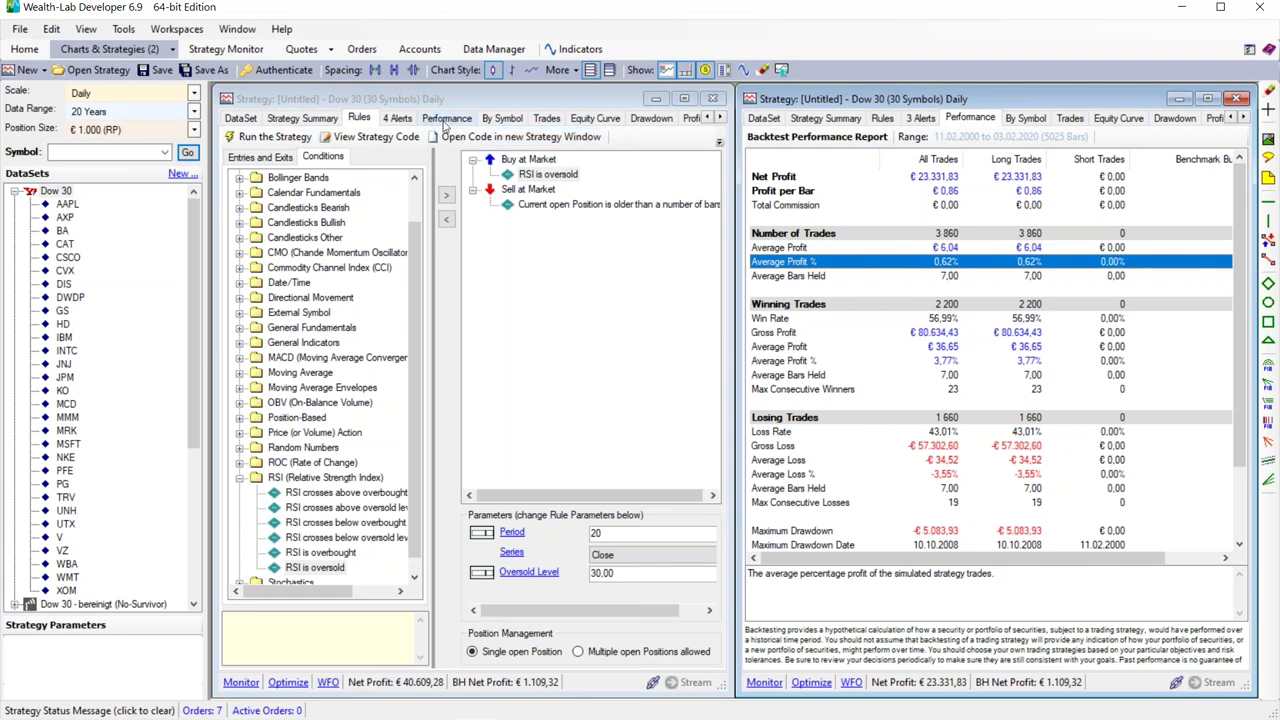
# Backtest the strategy with Oversold Level 30 on the Dow 30 and check Average Profit % in its performance report.
pyautogui.click(354, 98)
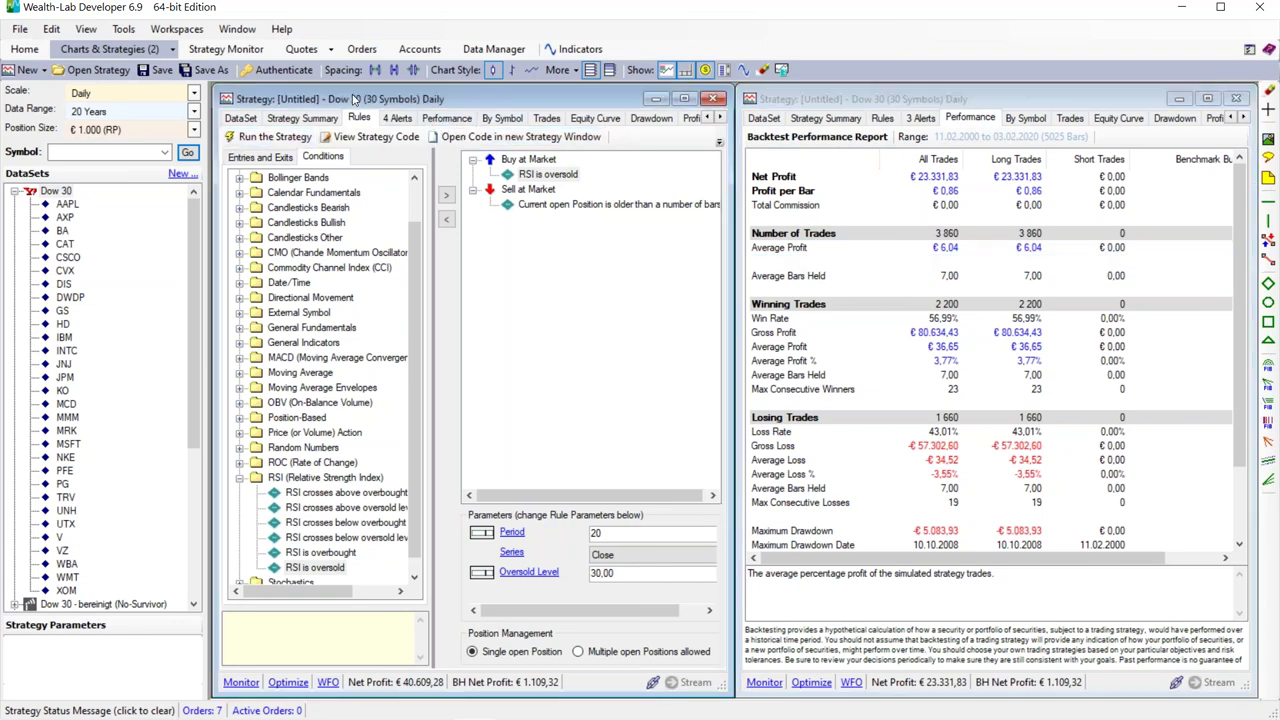
pyautogui.click(187, 154)
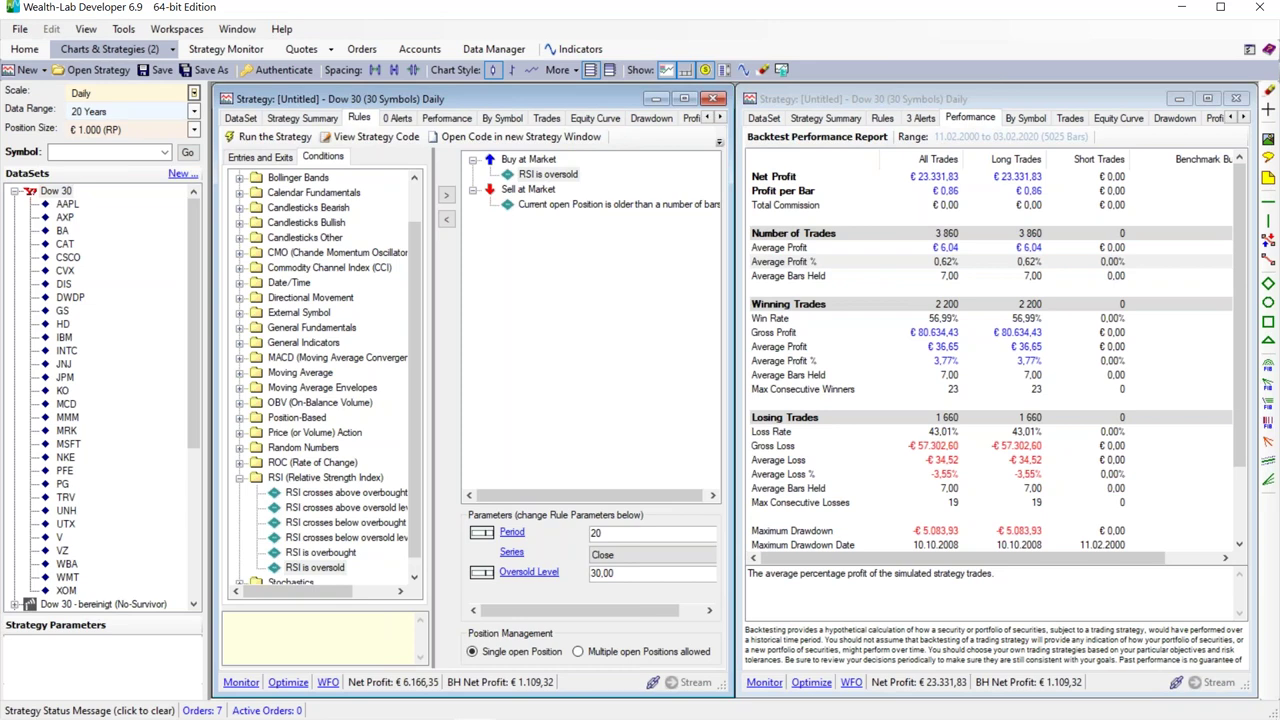
pyautogui.click(460, 118)
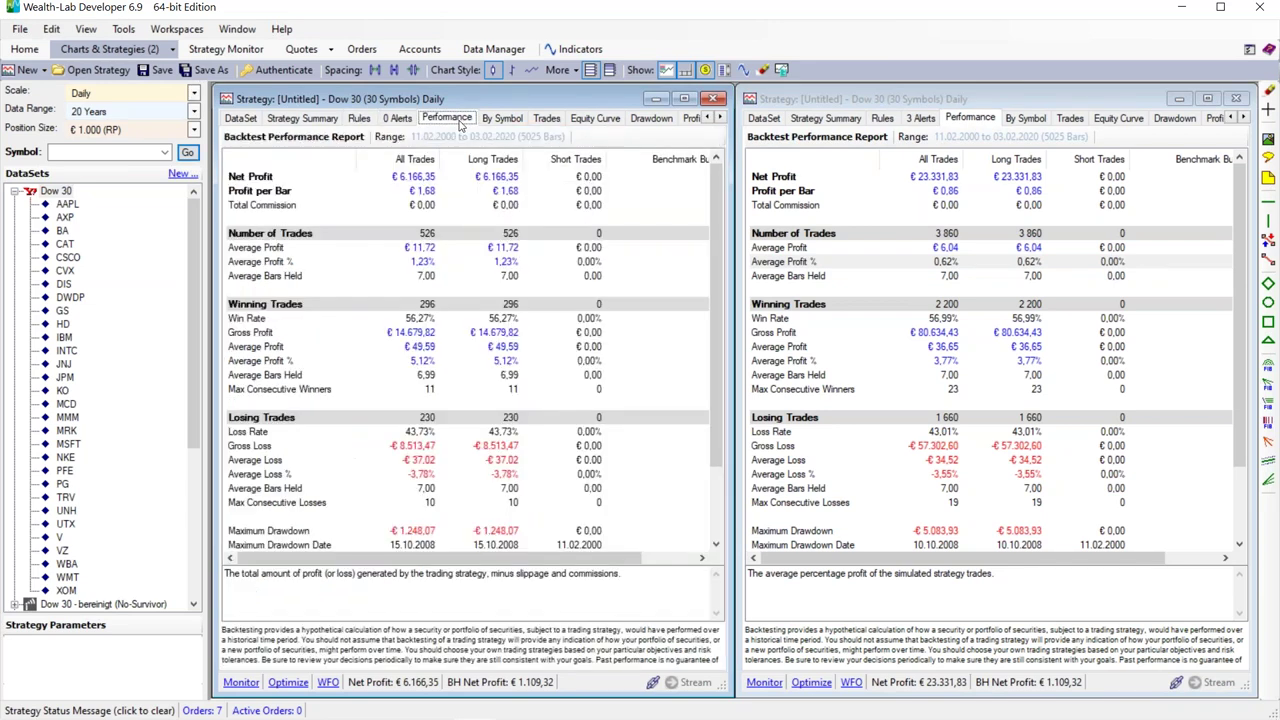
pyautogui.click(298, 267)
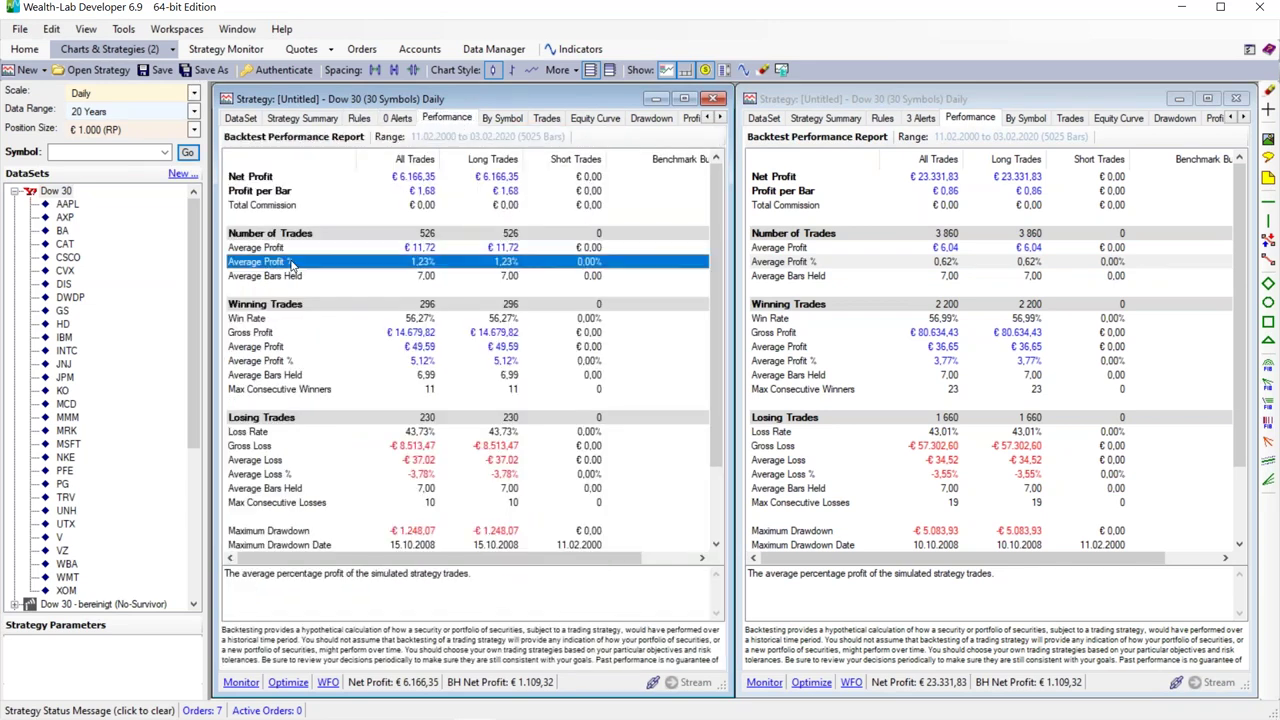
pyautogui.click(188, 156)
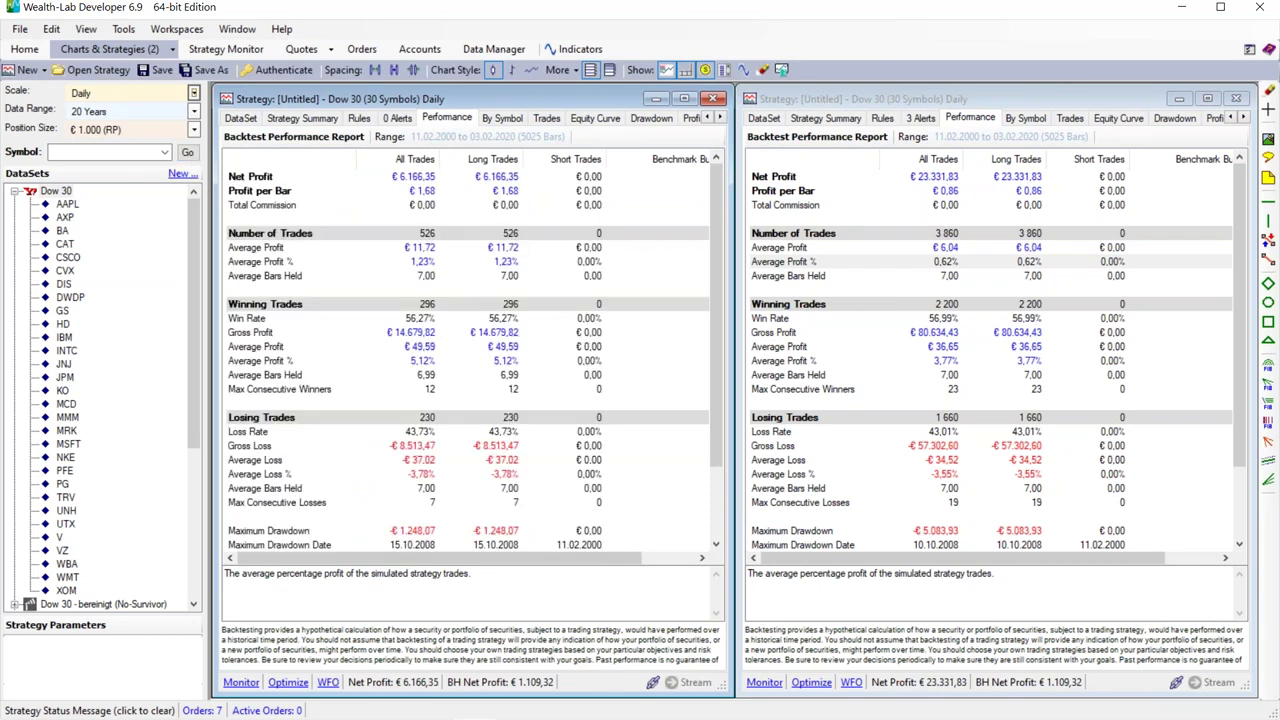
# Compare the Oversold Level in both strategies' rules and return to the performance report of the level 40 strategy.
pyautogui.click(360, 119)
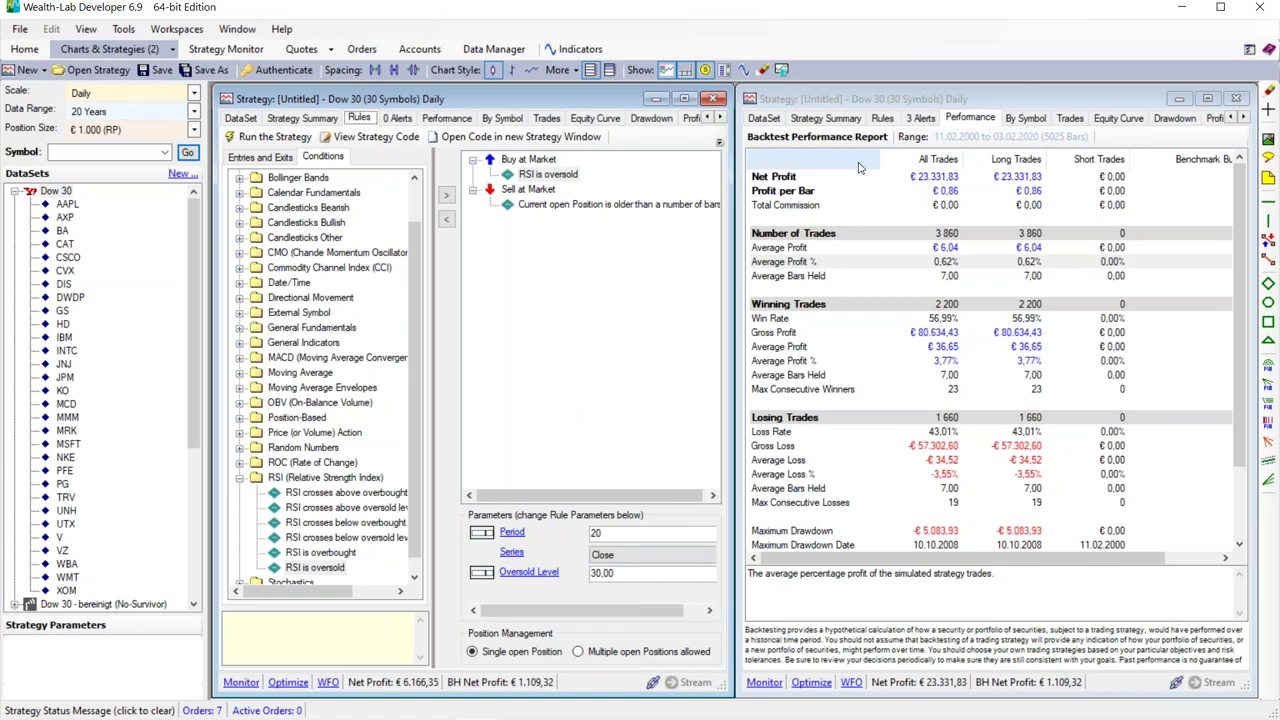
pyautogui.click(882, 119)
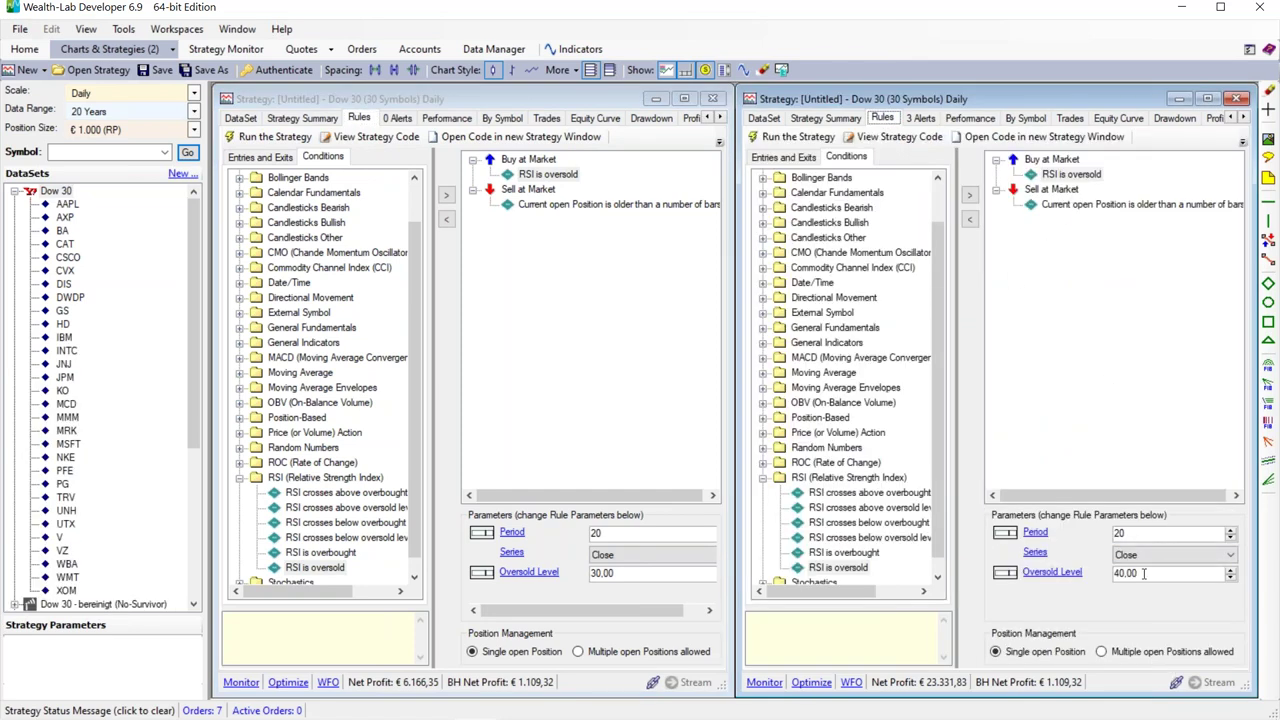
pyautogui.click(970, 119)
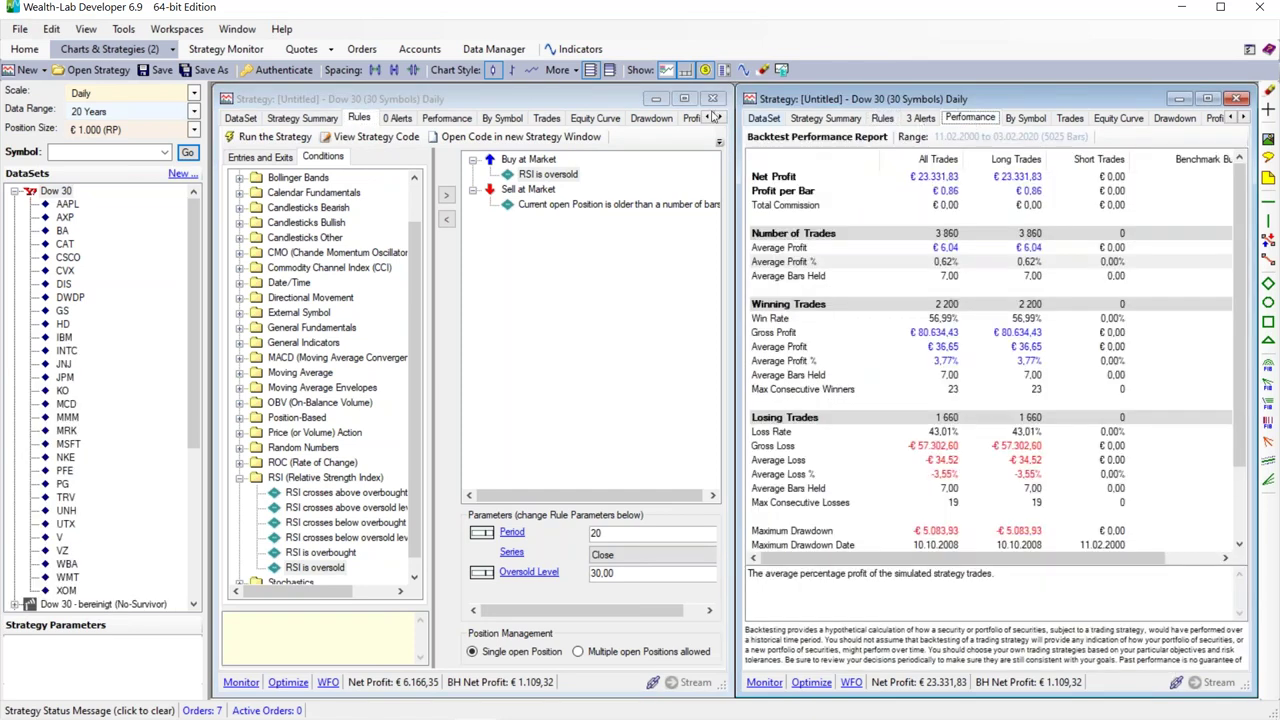
# Compare Average Profit % in both strategies' performance reports and check the RSI rule of the Oversold Level 30 strategy.
pyautogui.click(460, 119)
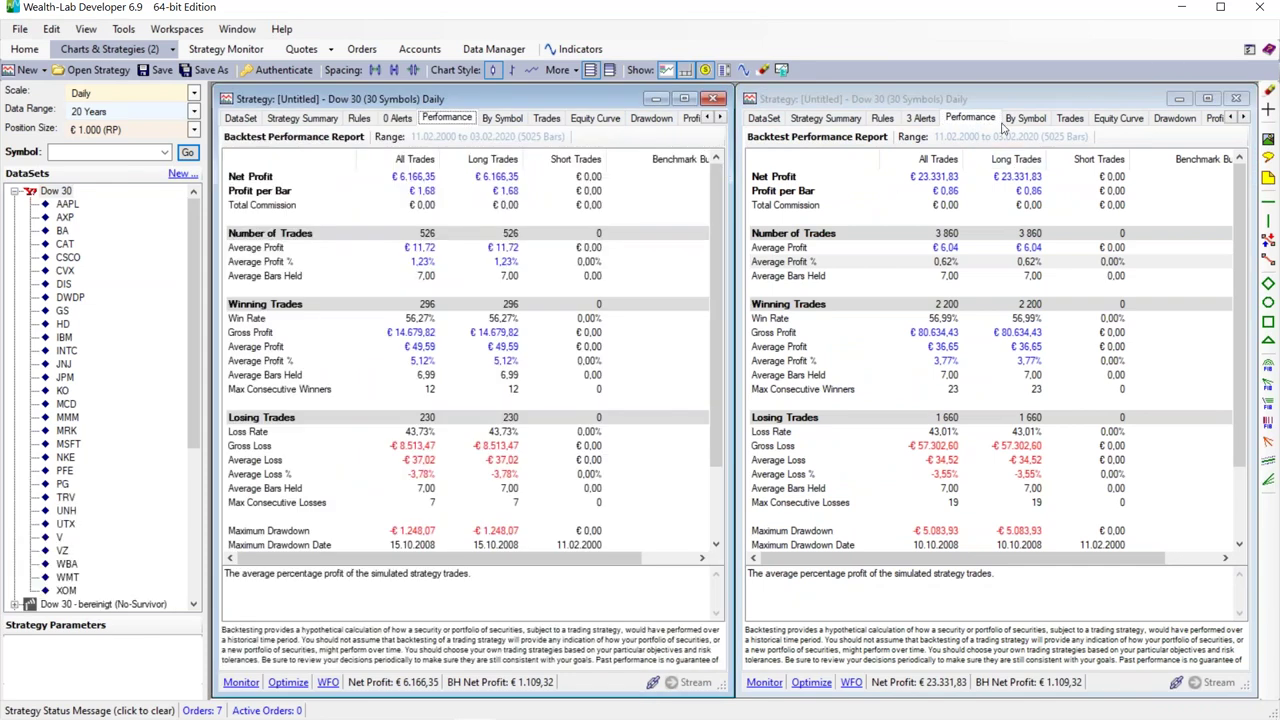
pyautogui.click(789, 266)
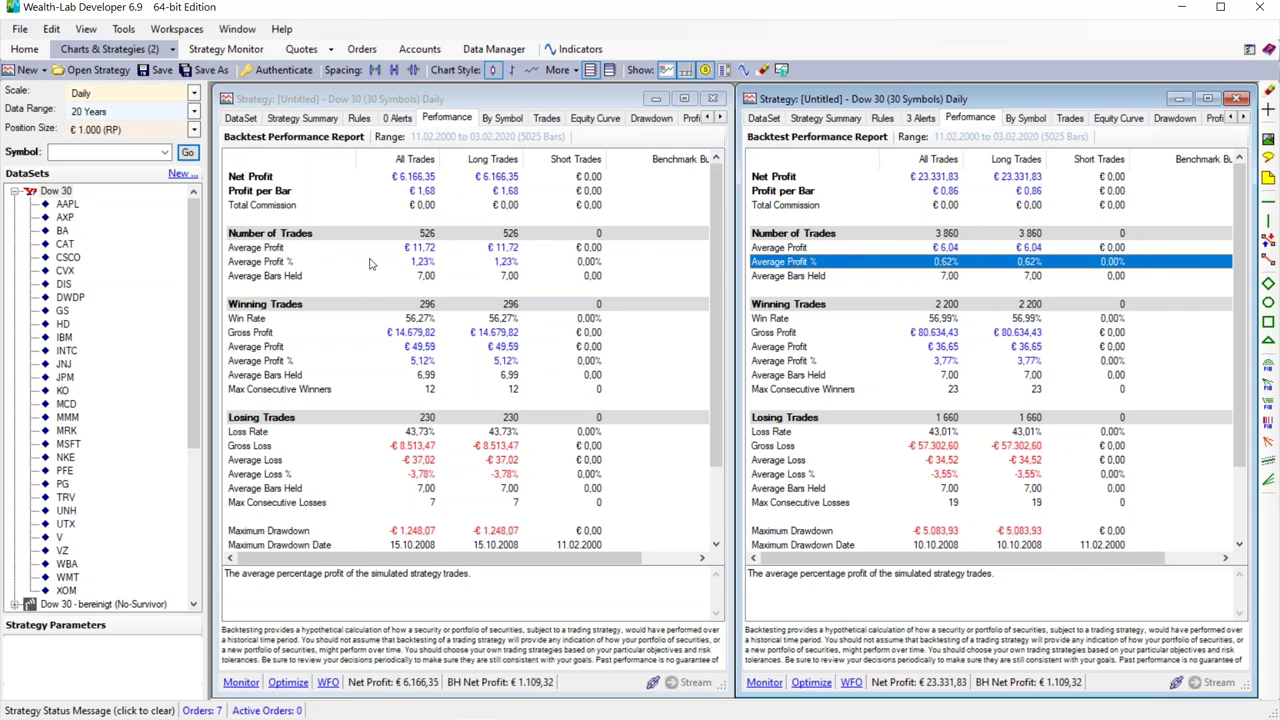
pyautogui.click(266, 264)
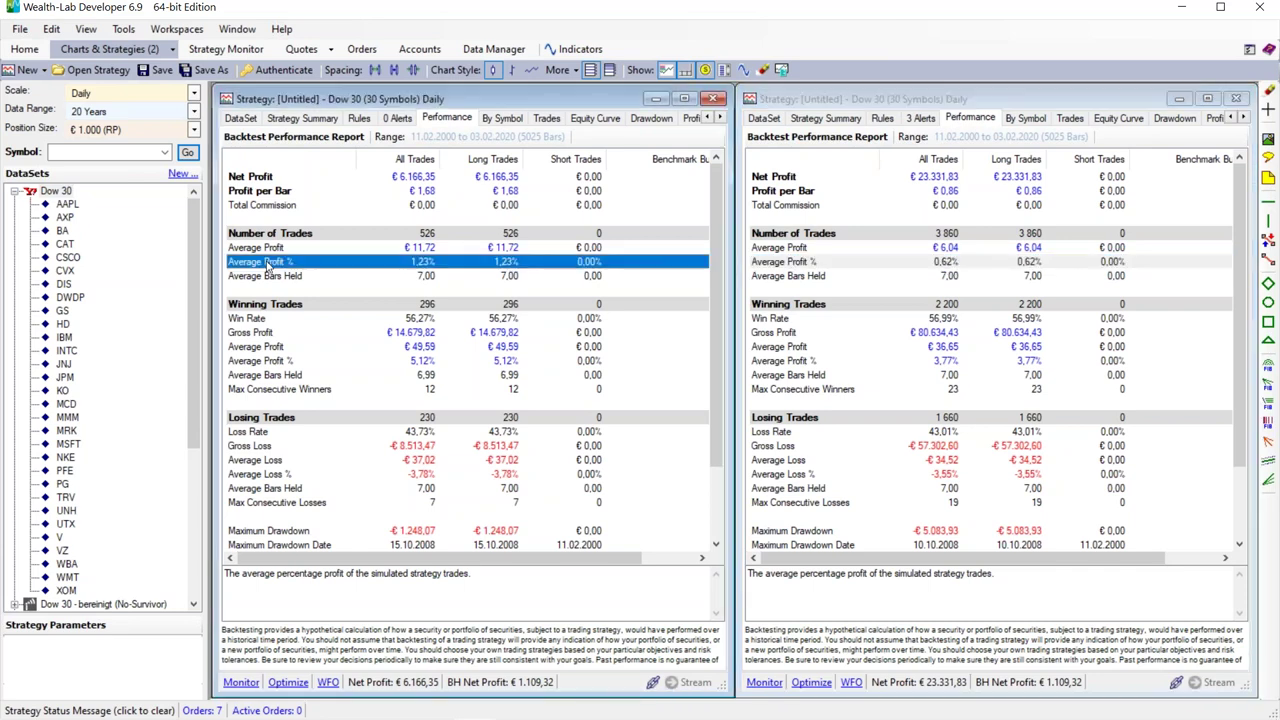
pyautogui.click(359, 119)
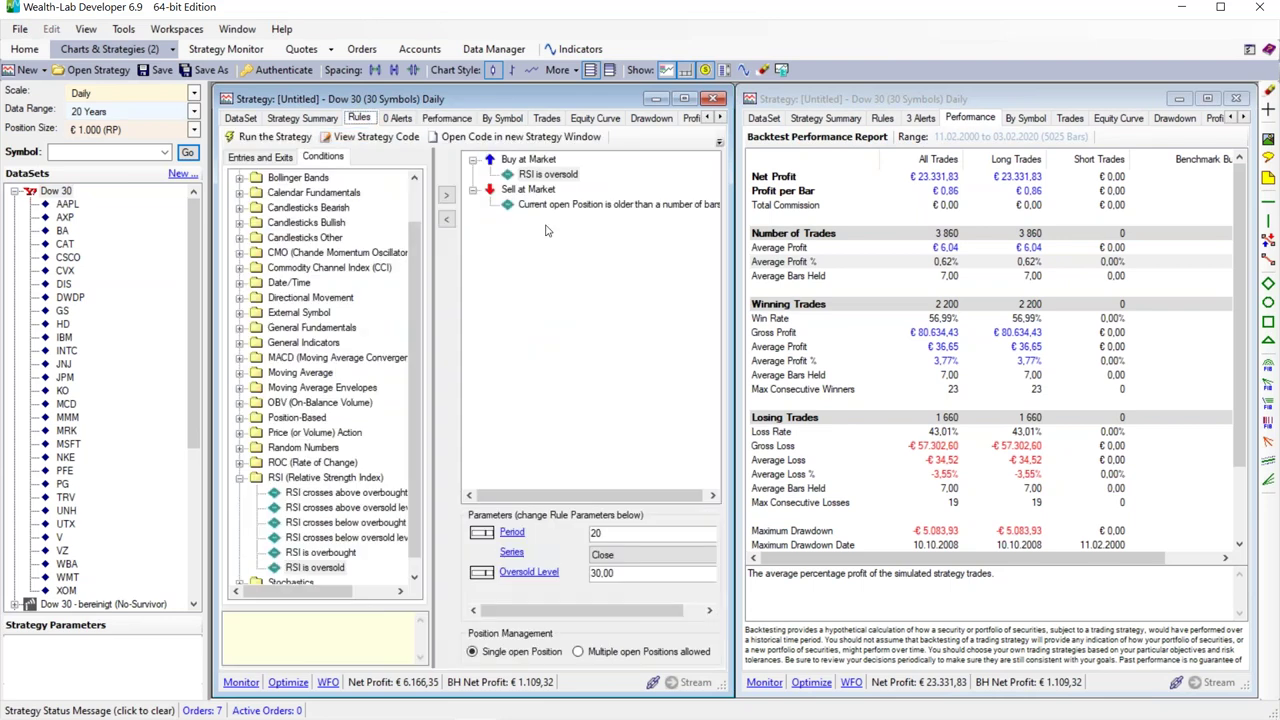
pyautogui.click(452, 119)
pyautogui.click(267, 264)
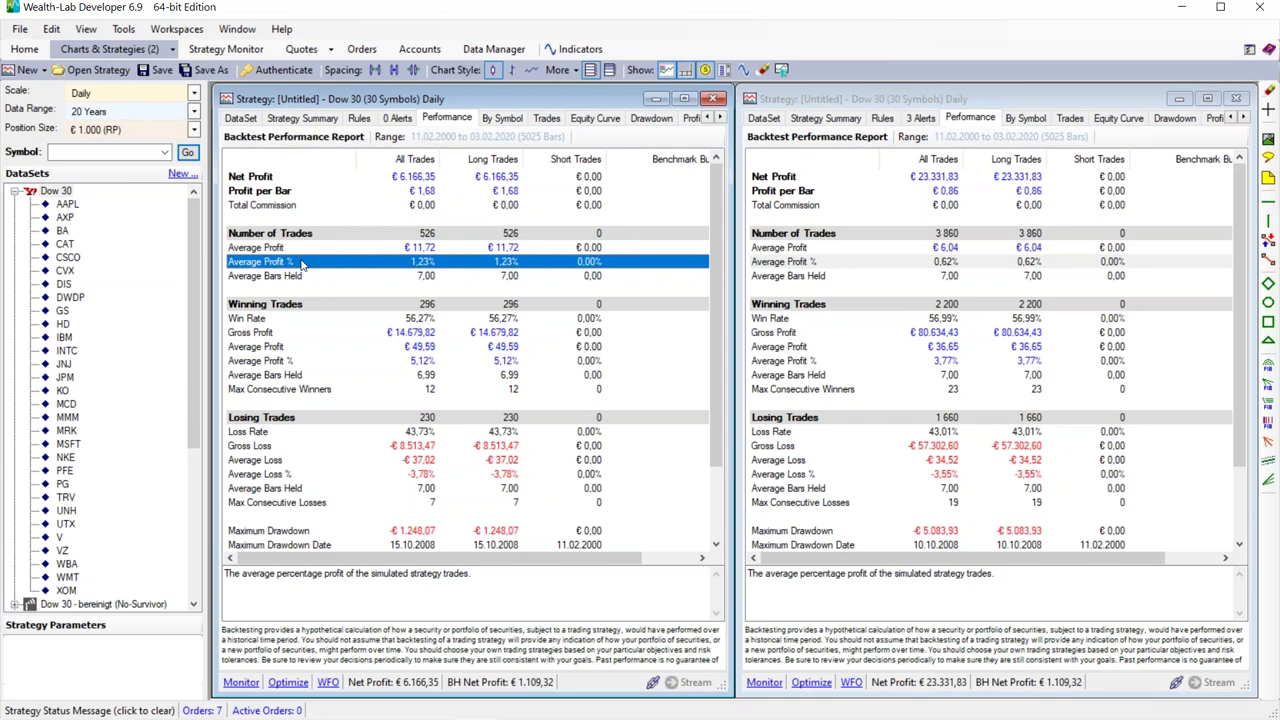
# Compare Win Rate, Net Profit, Number of Trades and Average Profit % between the two performance reports.
pyautogui.click(270, 318)
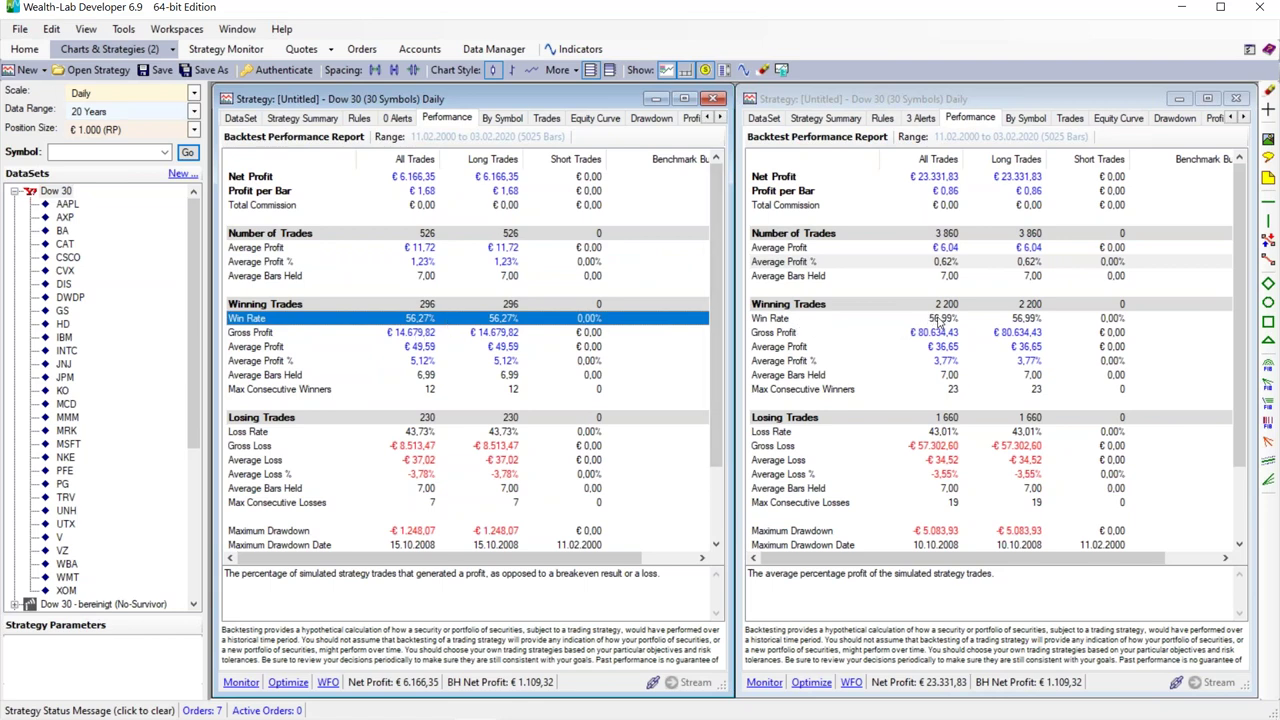
pyautogui.click(276, 179)
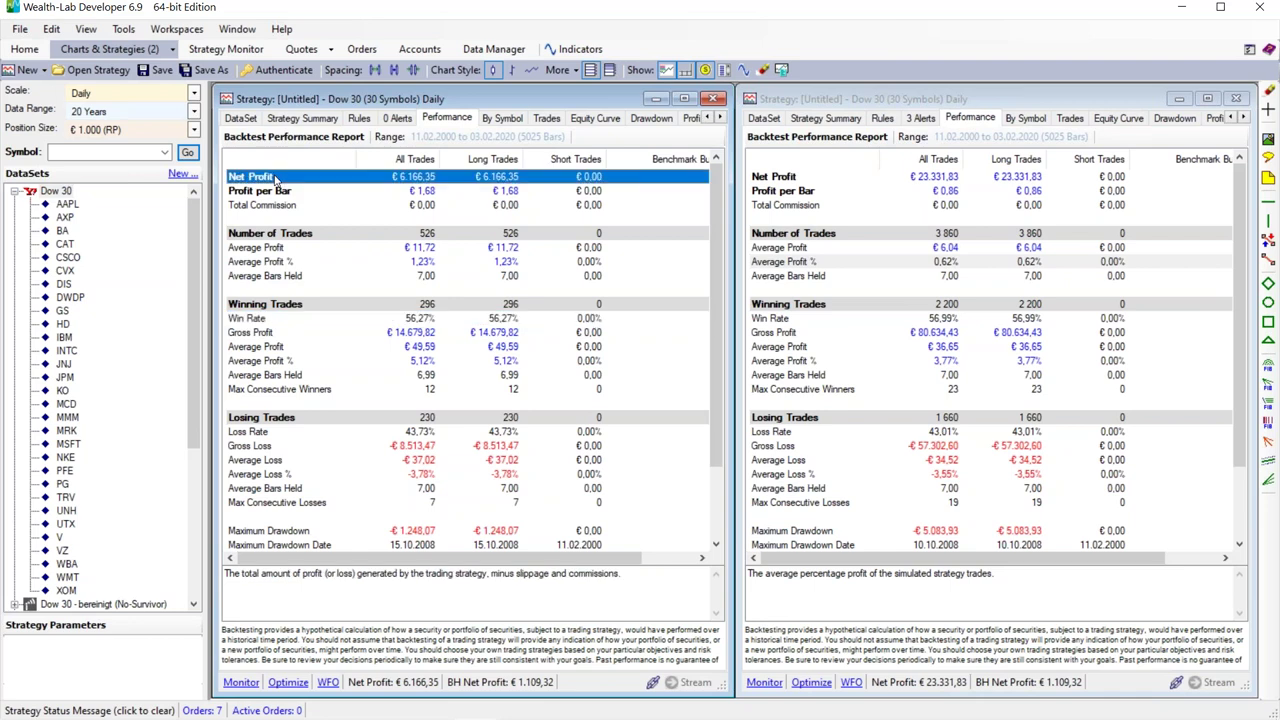
pyautogui.click(269, 265)
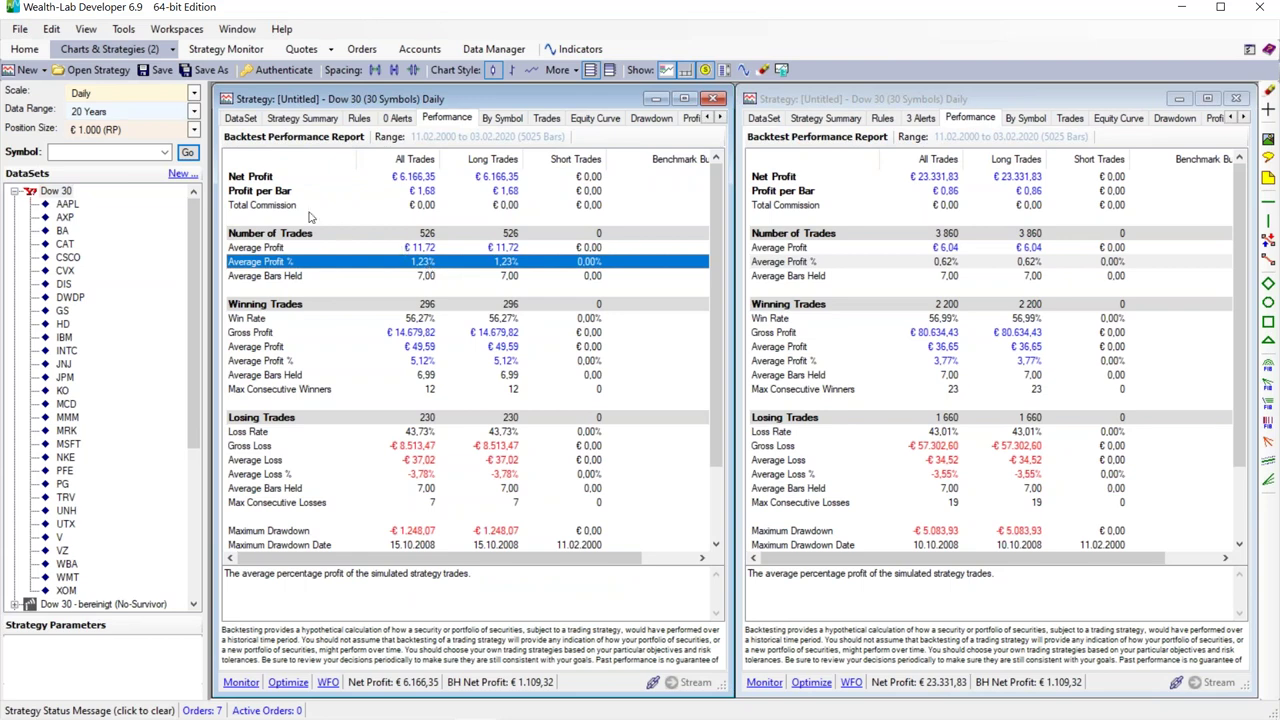
pyautogui.click(252, 178)
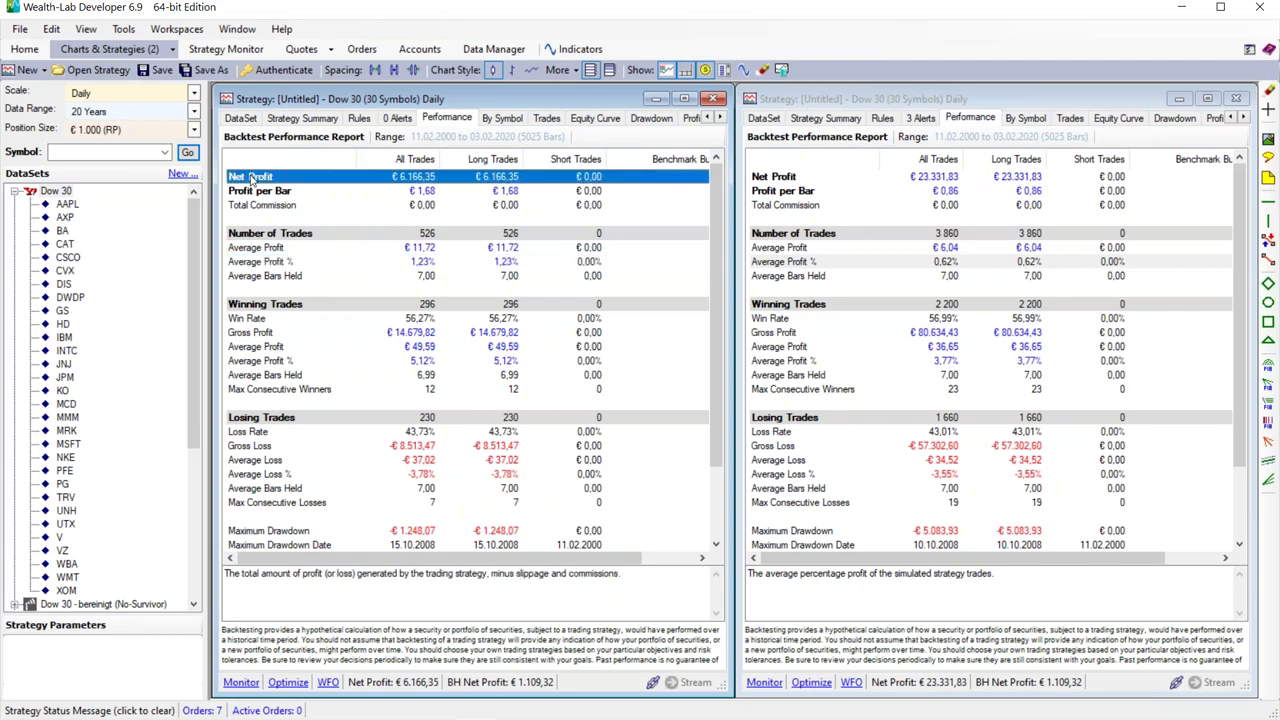
pyautogui.click(262, 237)
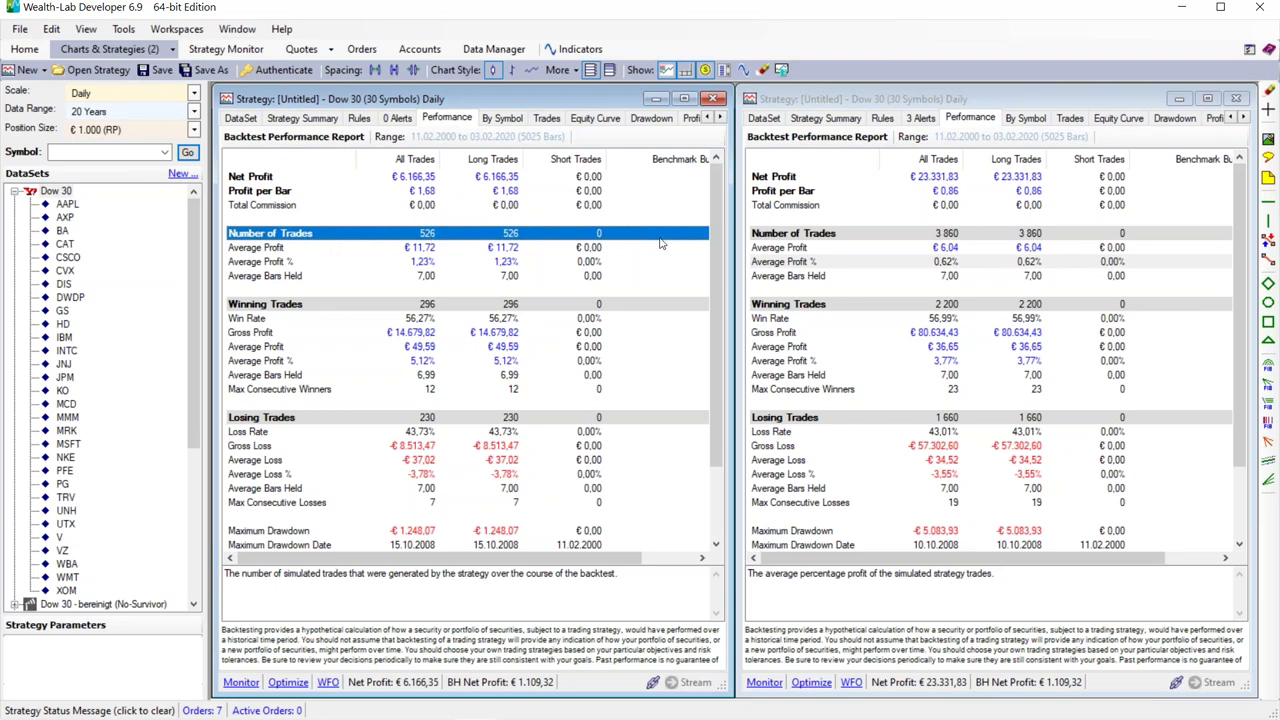
pyautogui.click(810, 240)
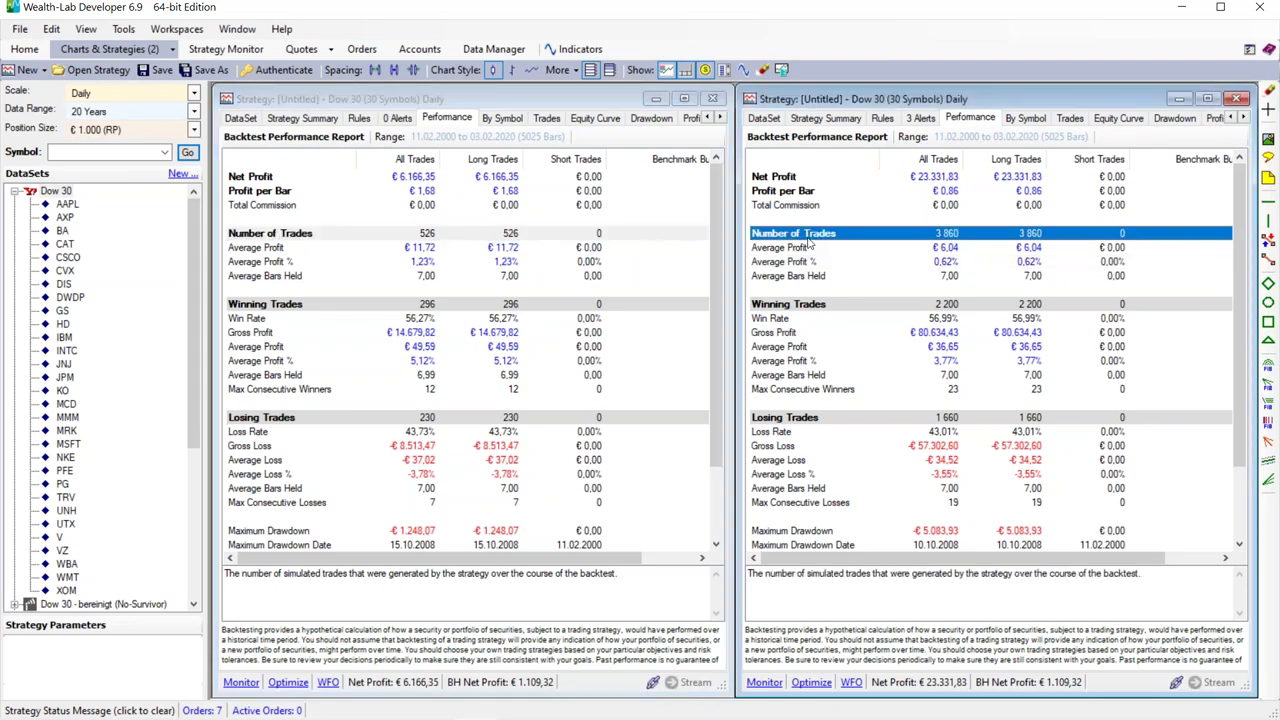
pyautogui.click(803, 179)
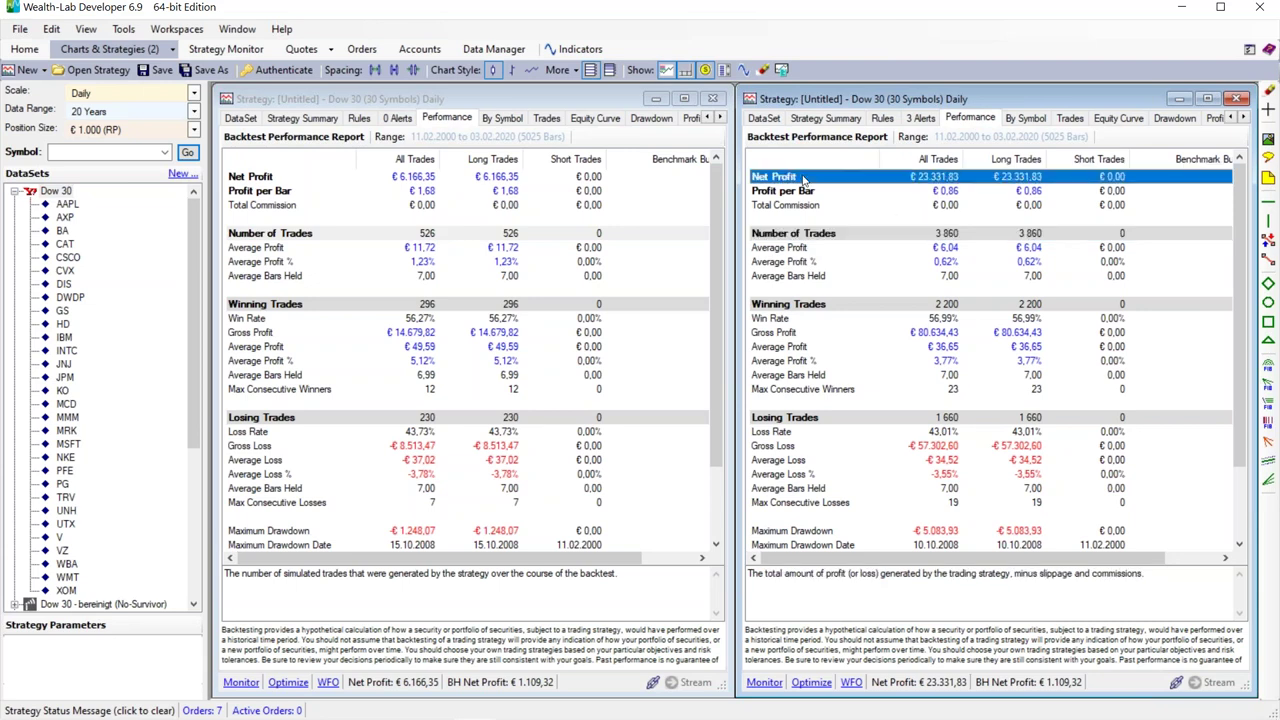
pyautogui.click(793, 263)
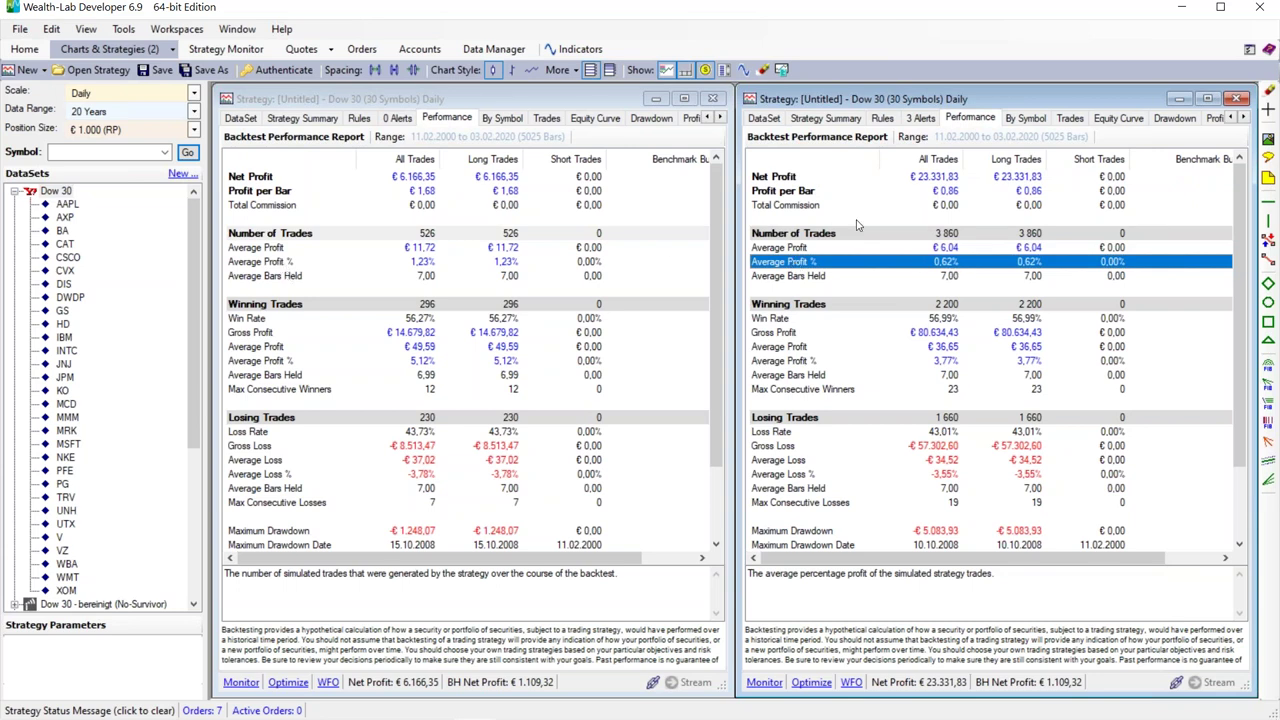
pyautogui.click(784, 180)
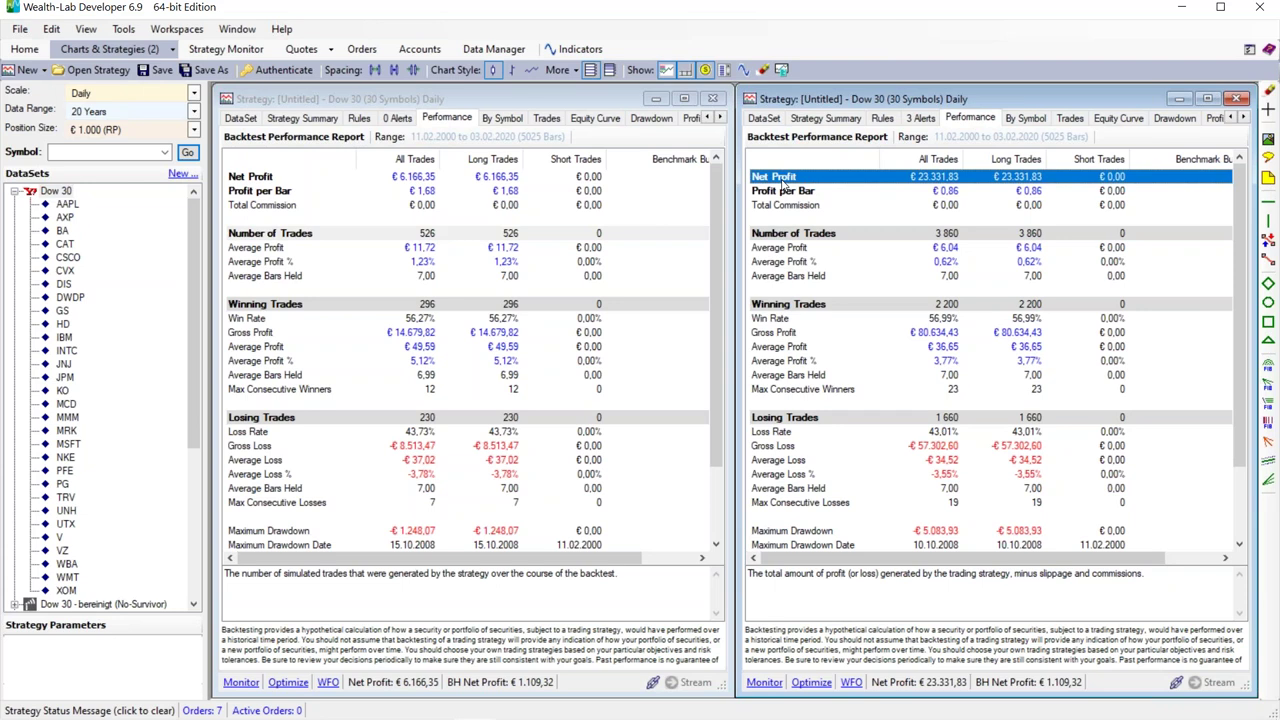
# Check the RSI is oversold parameters in both strategies, then examine Average Profit % in the level 30 strategy's report.
pyautogui.click(890, 119)
pyautogui.click(1062, 176)
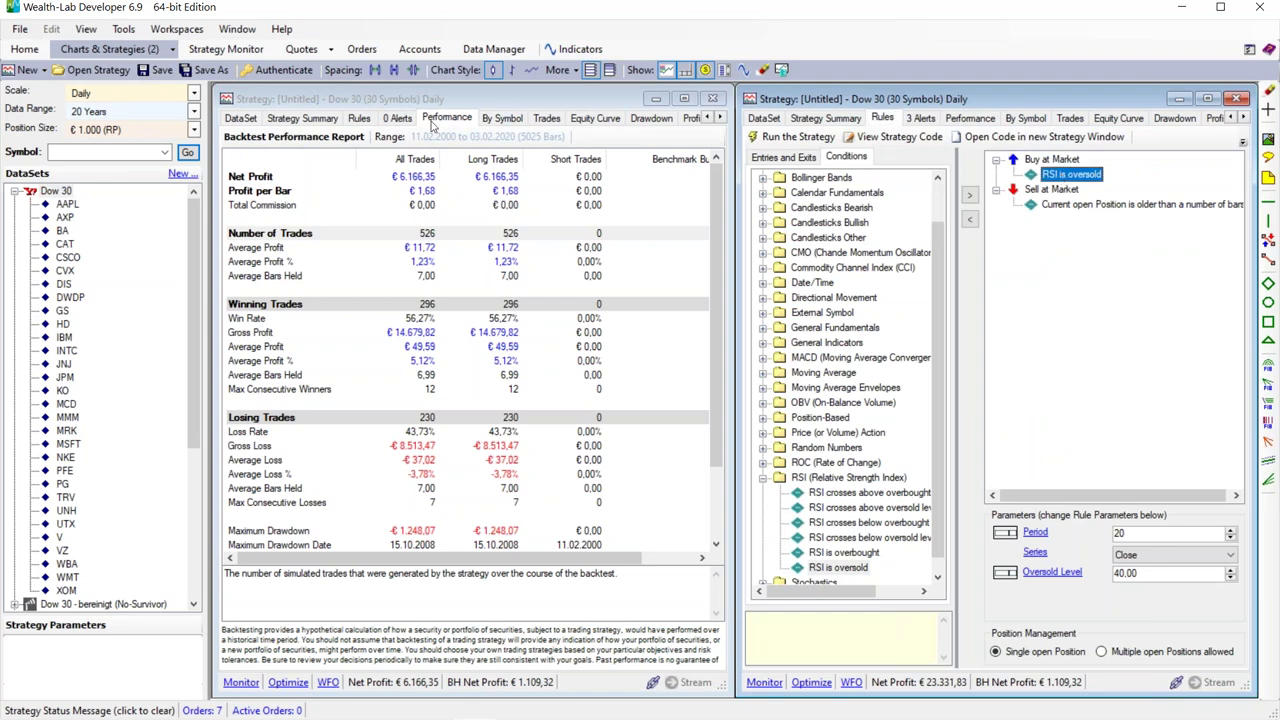
pyautogui.click(359, 119)
pyautogui.click(560, 176)
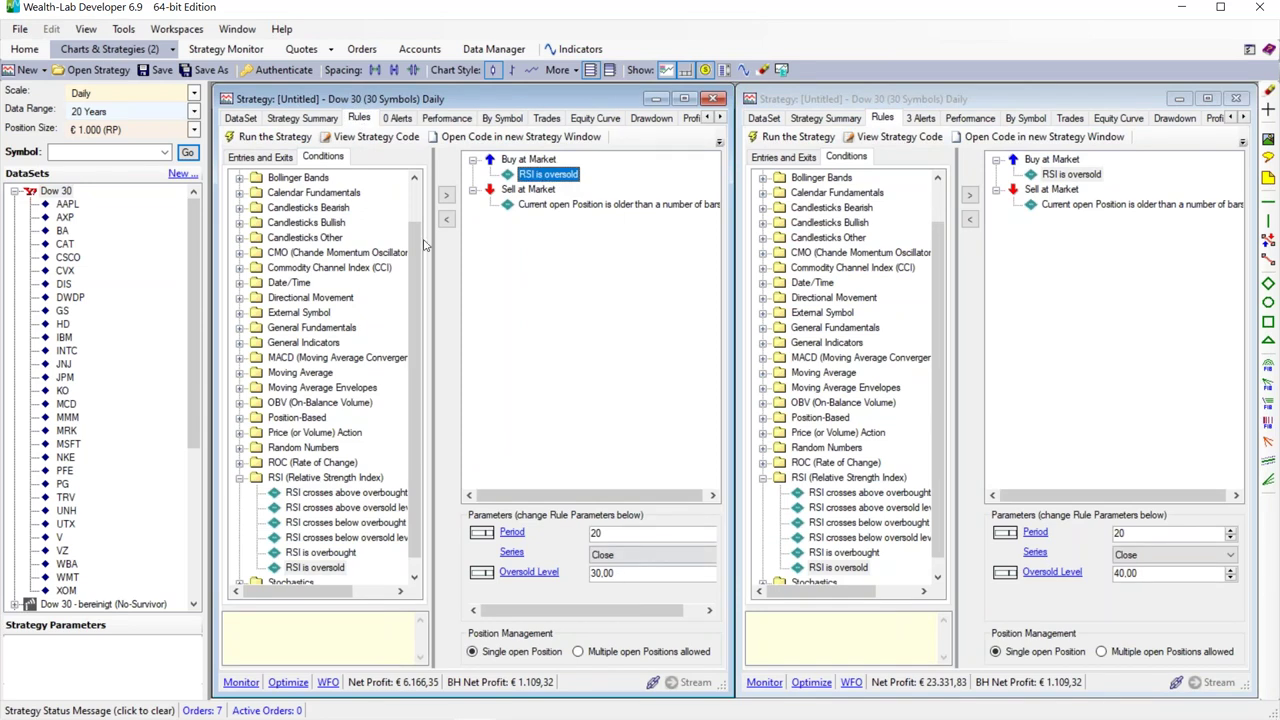
pyautogui.click(450, 118)
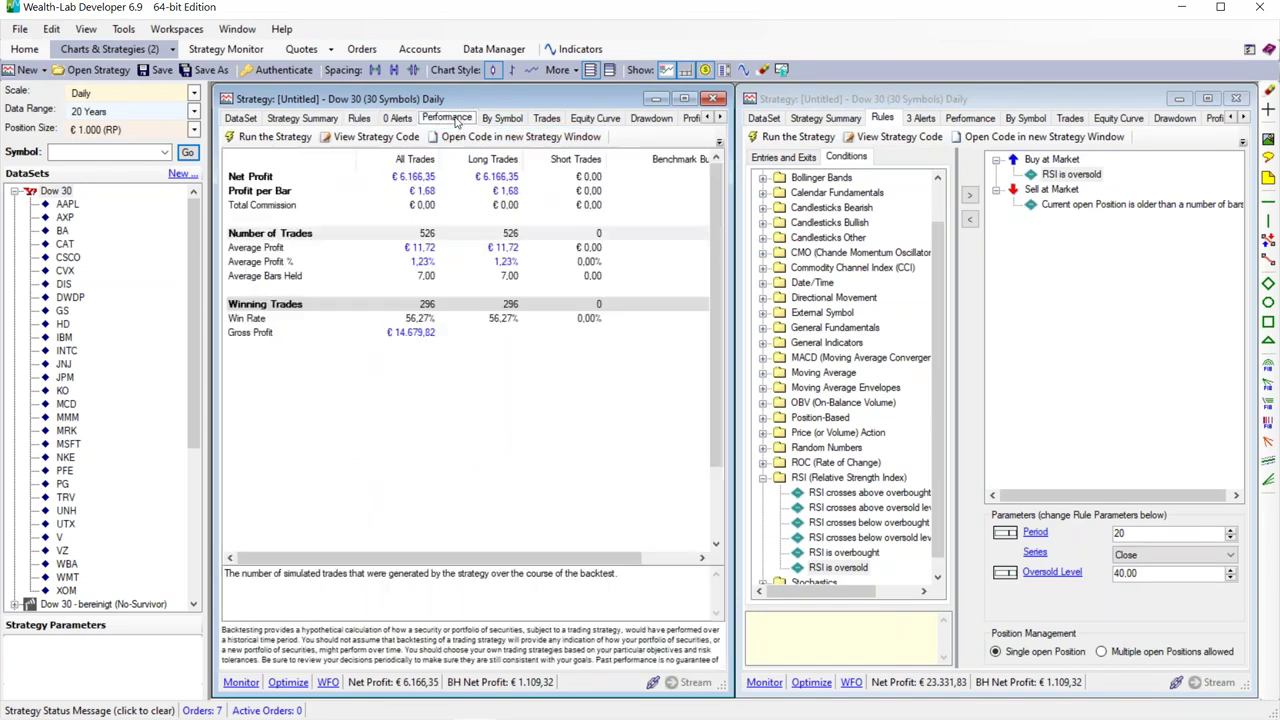
pyautogui.click(256, 180)
pyautogui.click(291, 264)
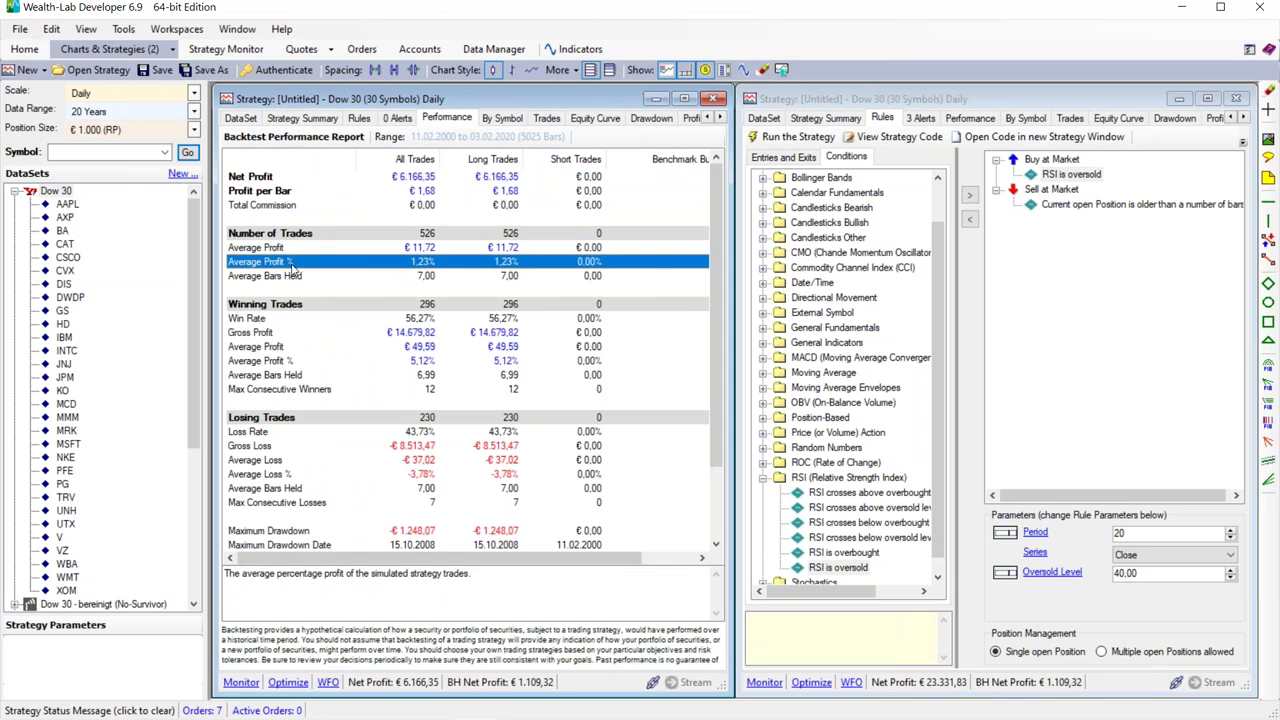
# In the Oversold Level 40 strategy, replace the RSI is oversold buy condition with RSI crosses below oversold level.
pyautogui.click(966, 121)
pyautogui.click(882, 118)
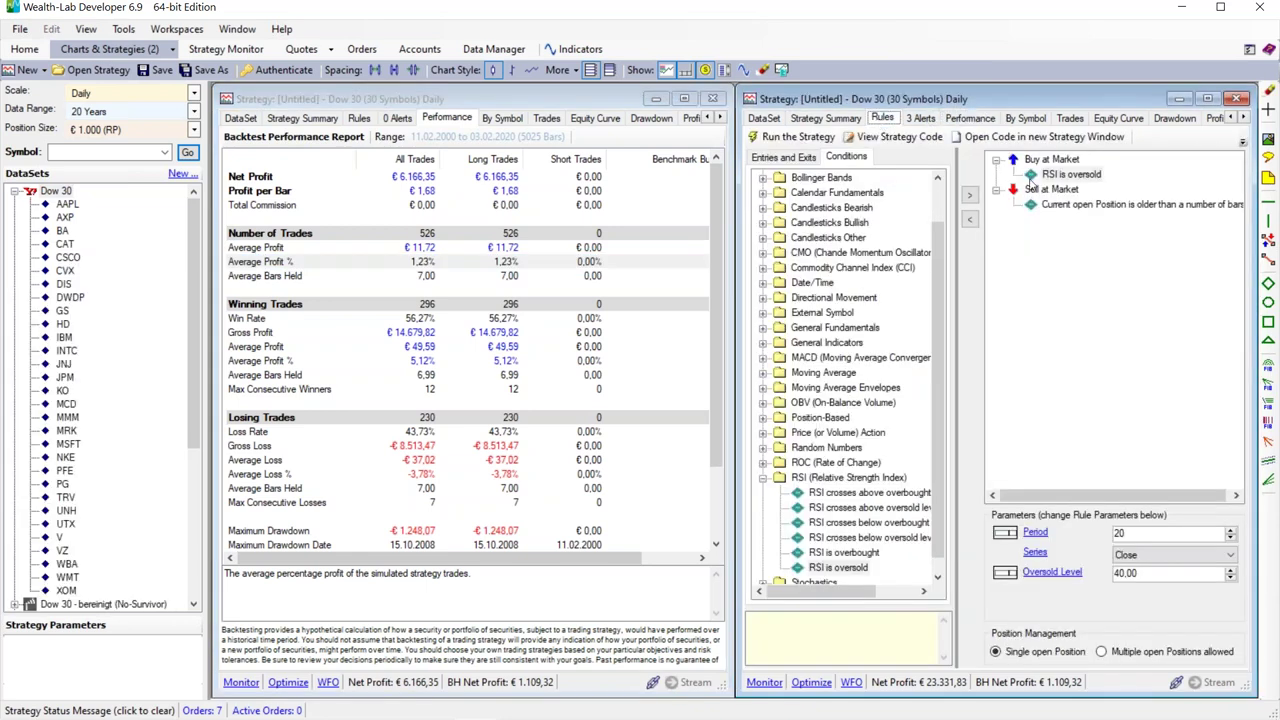
pyautogui.click(1068, 175)
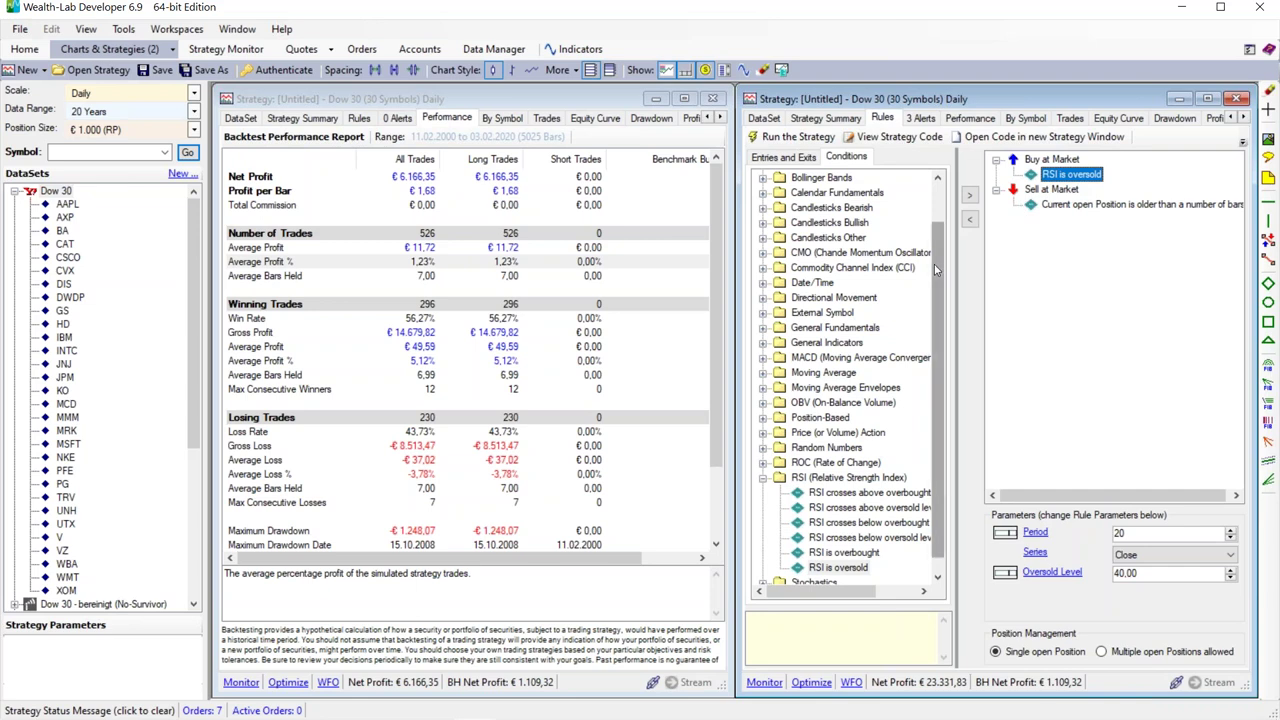
pyautogui.scroll(-1, 934, 264)
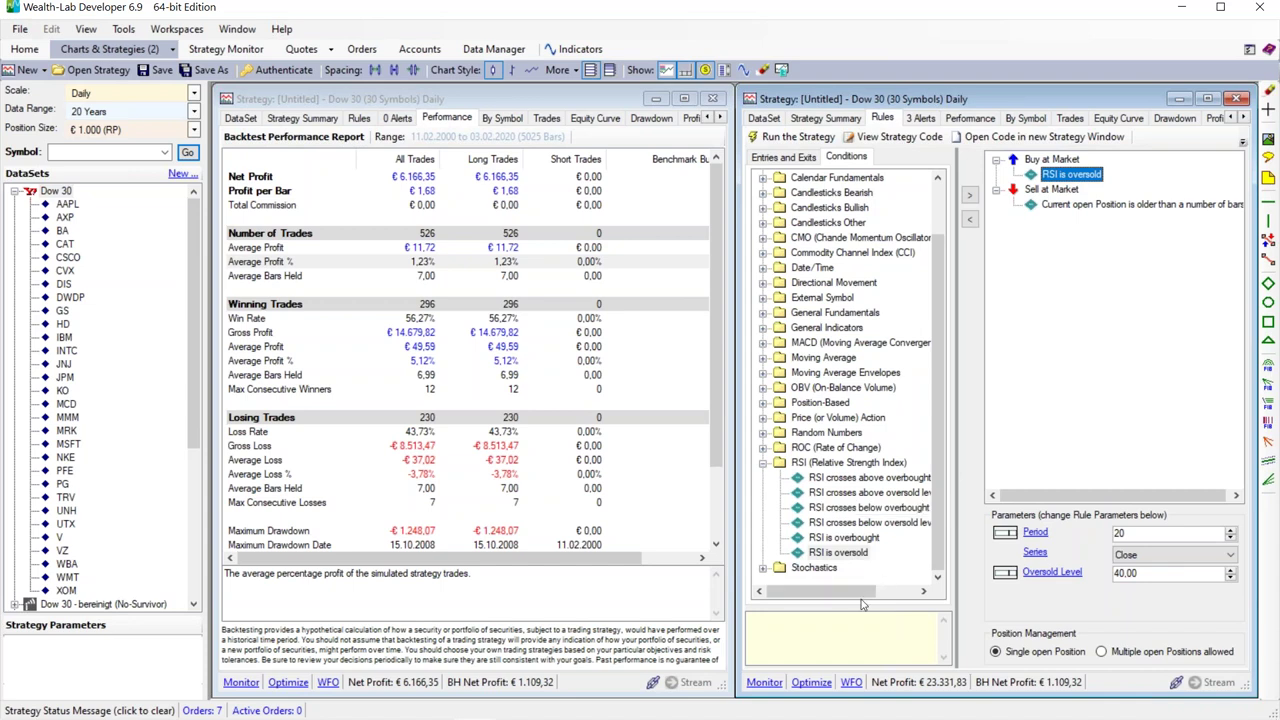
pyautogui.moveTo(958, 400); pyautogui.dragTo(994, 400)
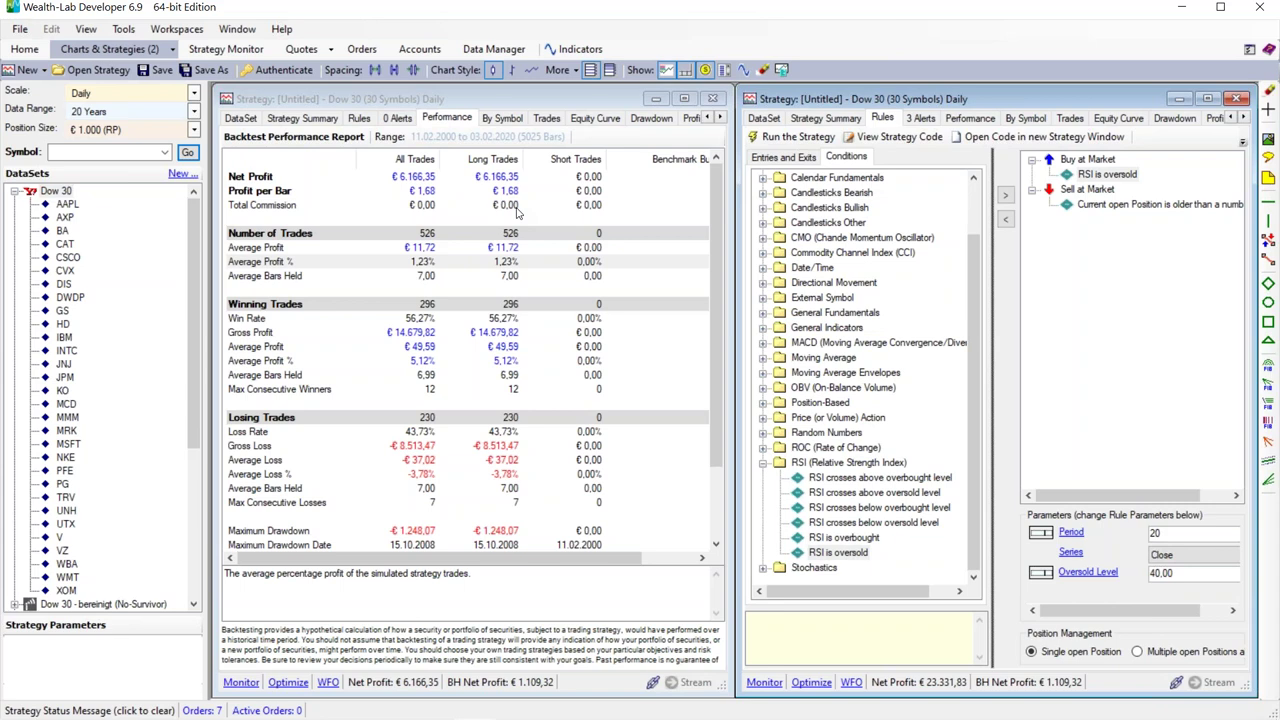
pyautogui.moveTo(888, 526); pyautogui.dragTo(1100, 176)
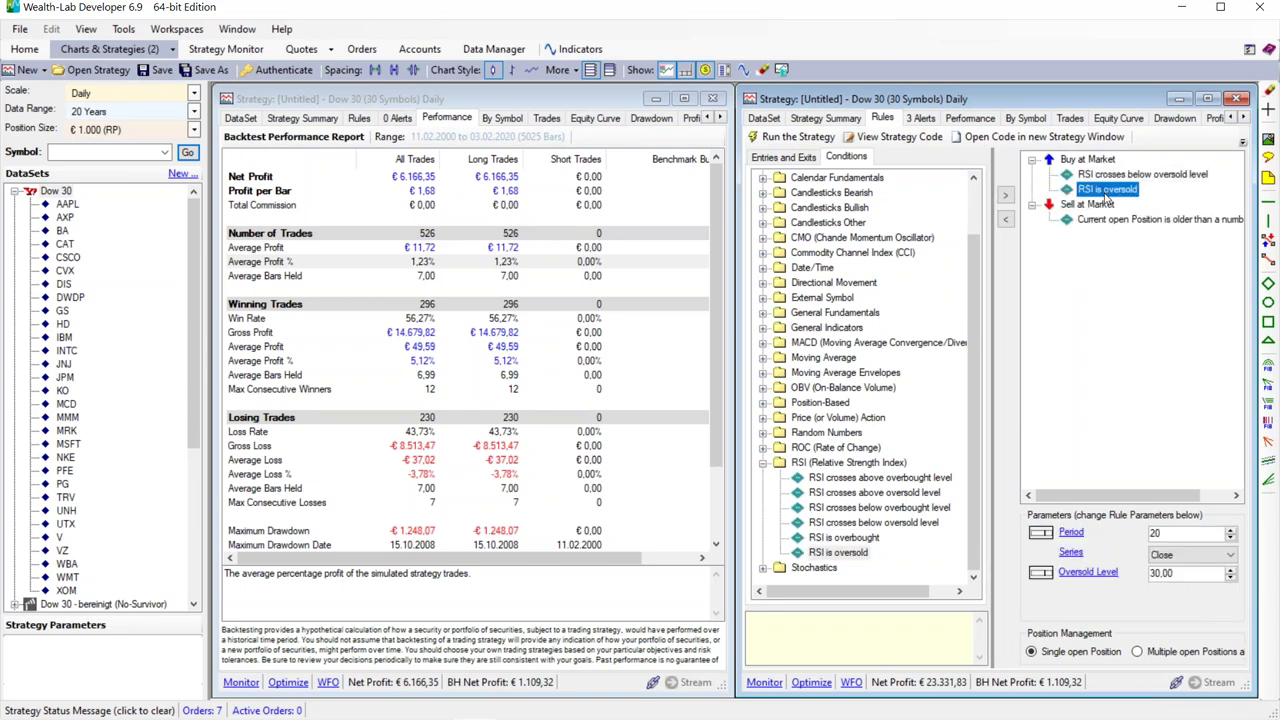
pyautogui.click(1010, 221)
pyautogui.click(1100, 176)
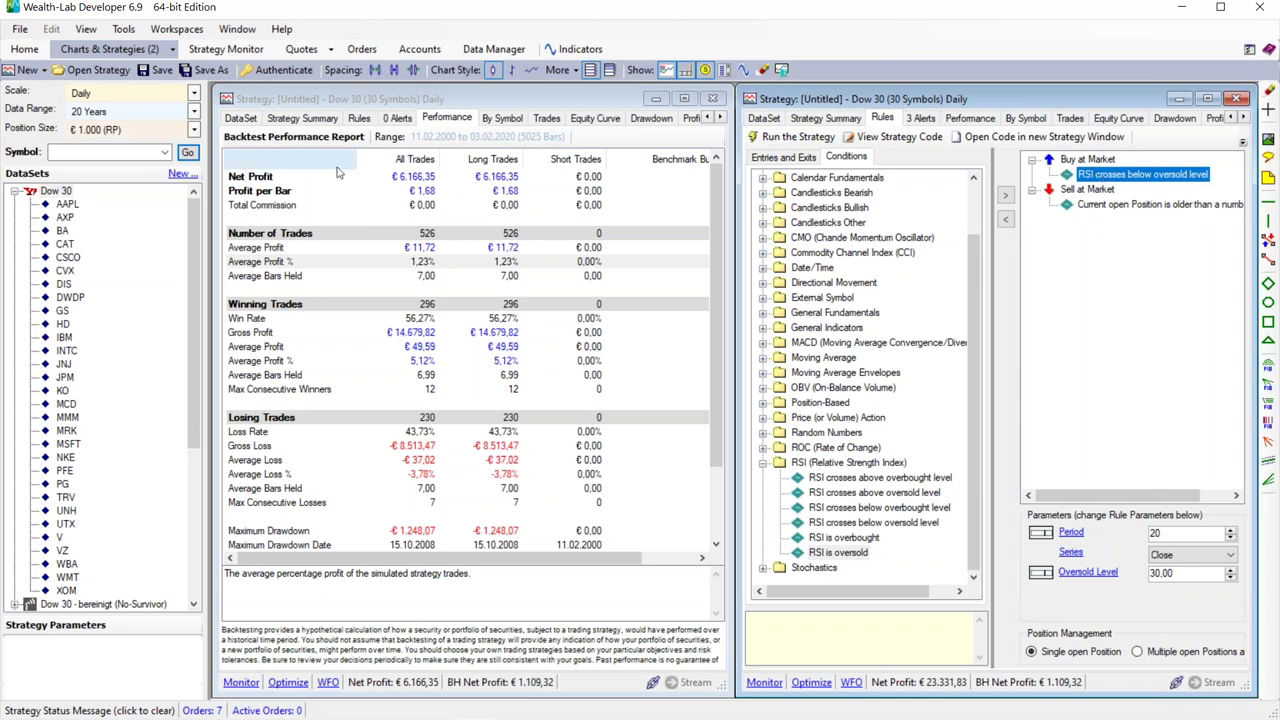
# Narrow the DataSets panel and widen the strategy windows to show both sets of rules side by side.
pyautogui.click(358, 118)
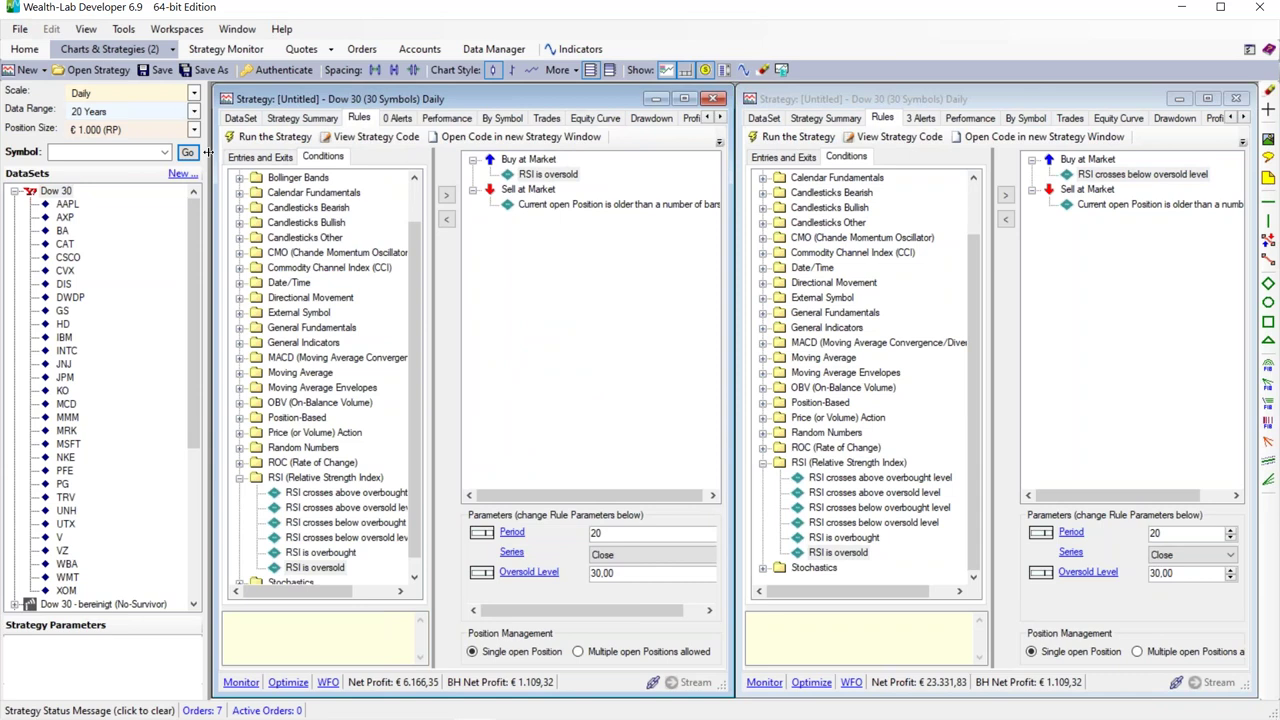
pyautogui.moveTo(208, 152); pyautogui.dragTo(148, 150)
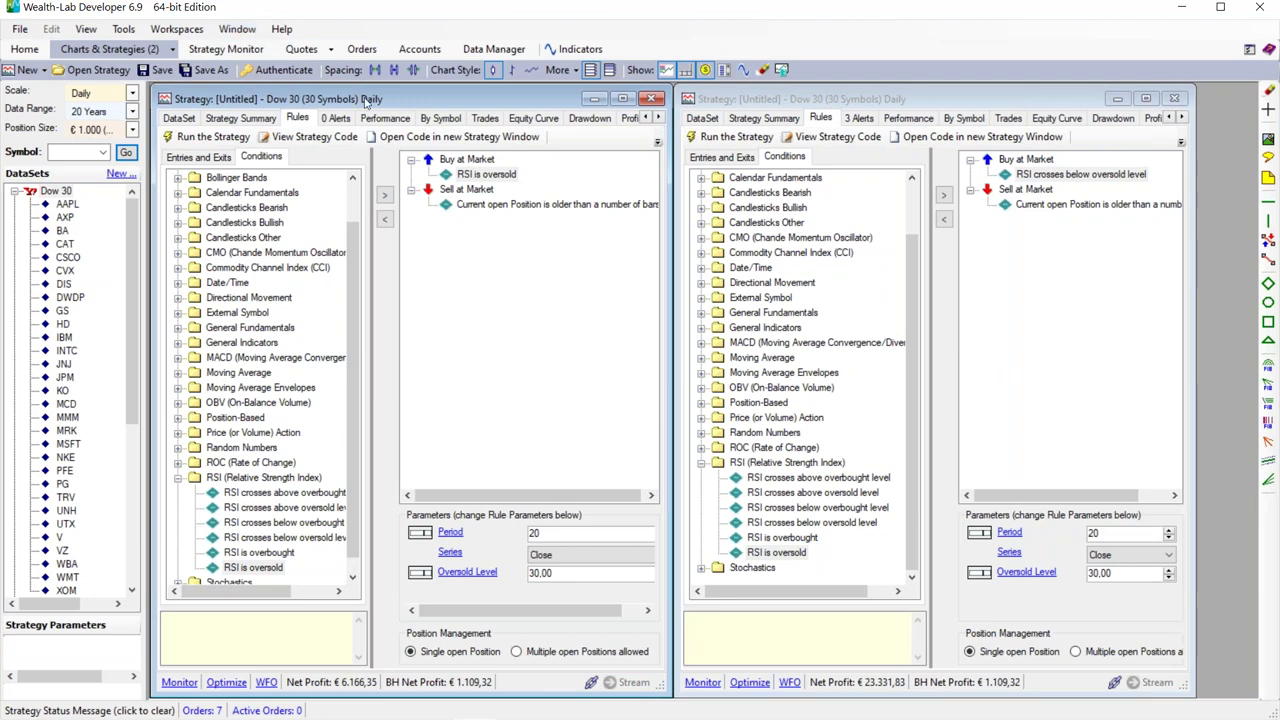
pyautogui.moveTo(770, 98); pyautogui.dragTo(815, 95)
pyautogui.moveTo(720, 108); pyautogui.dragTo(692, 108)
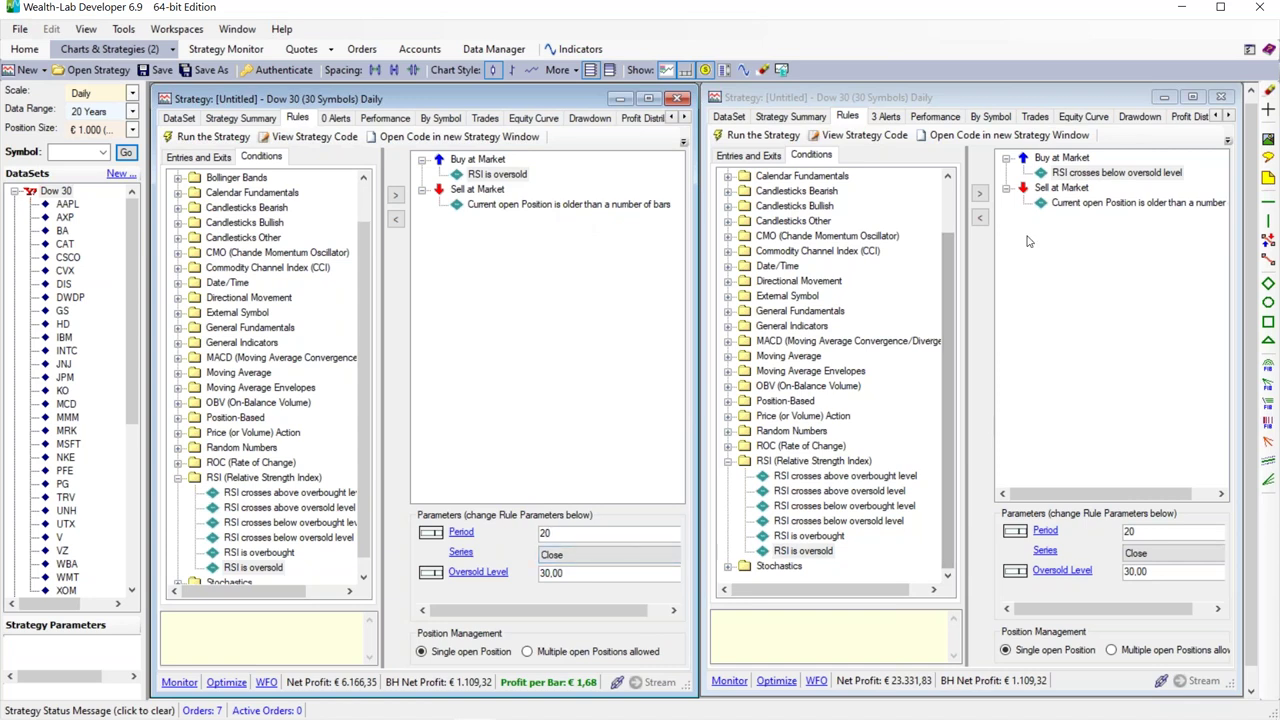
# Compare the buy conditions RSI crosses below oversold level and RSI is oversold in the two strategies.
pyautogui.click(950, 198)
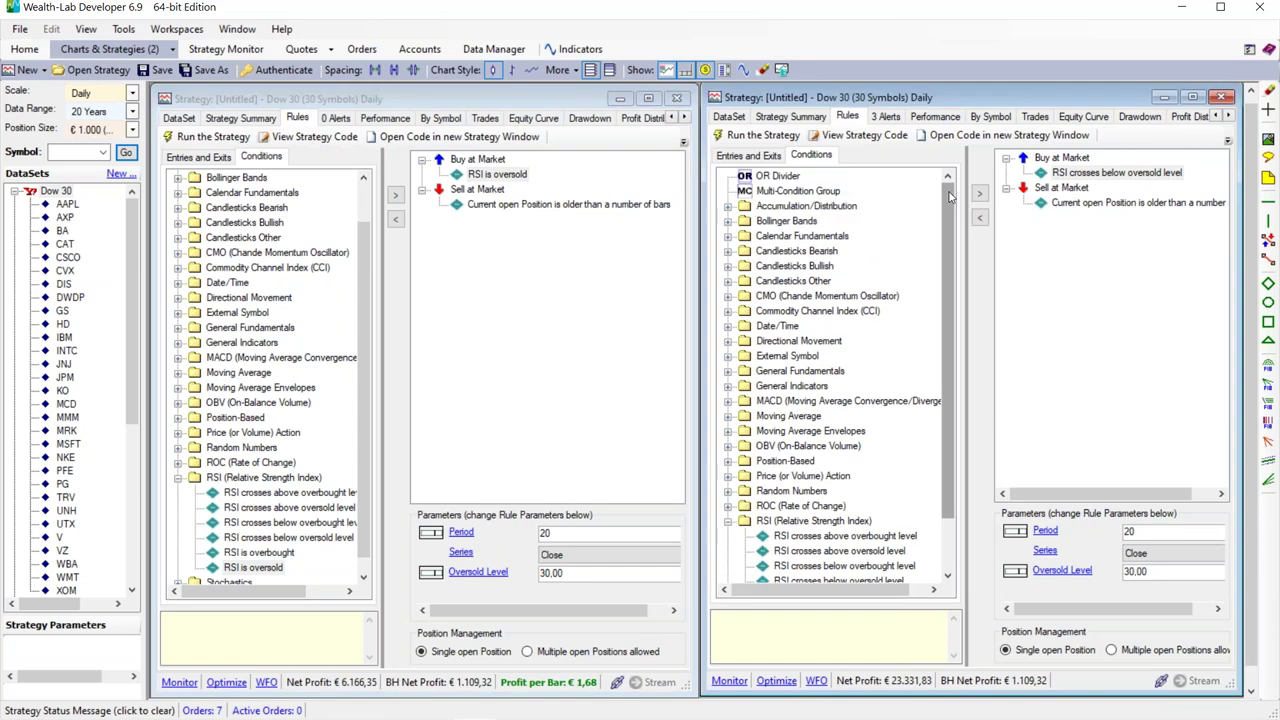
pyautogui.click(1080, 175)
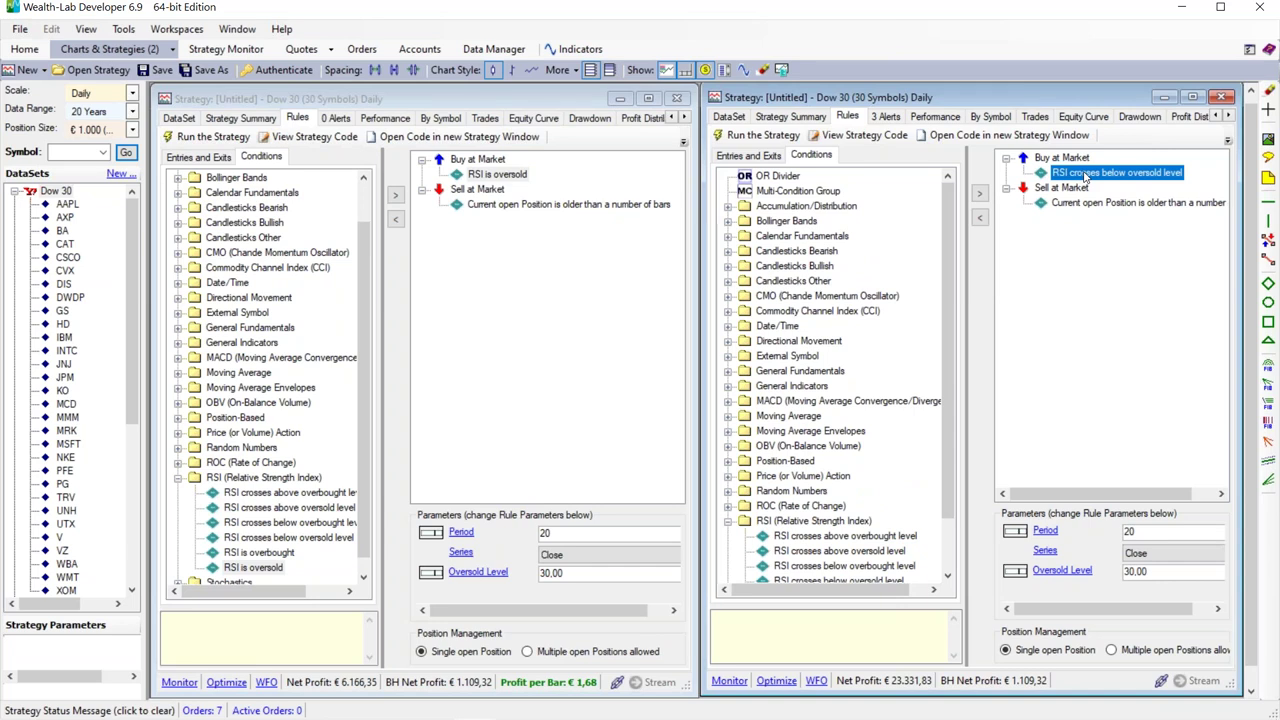
pyautogui.click(496, 176)
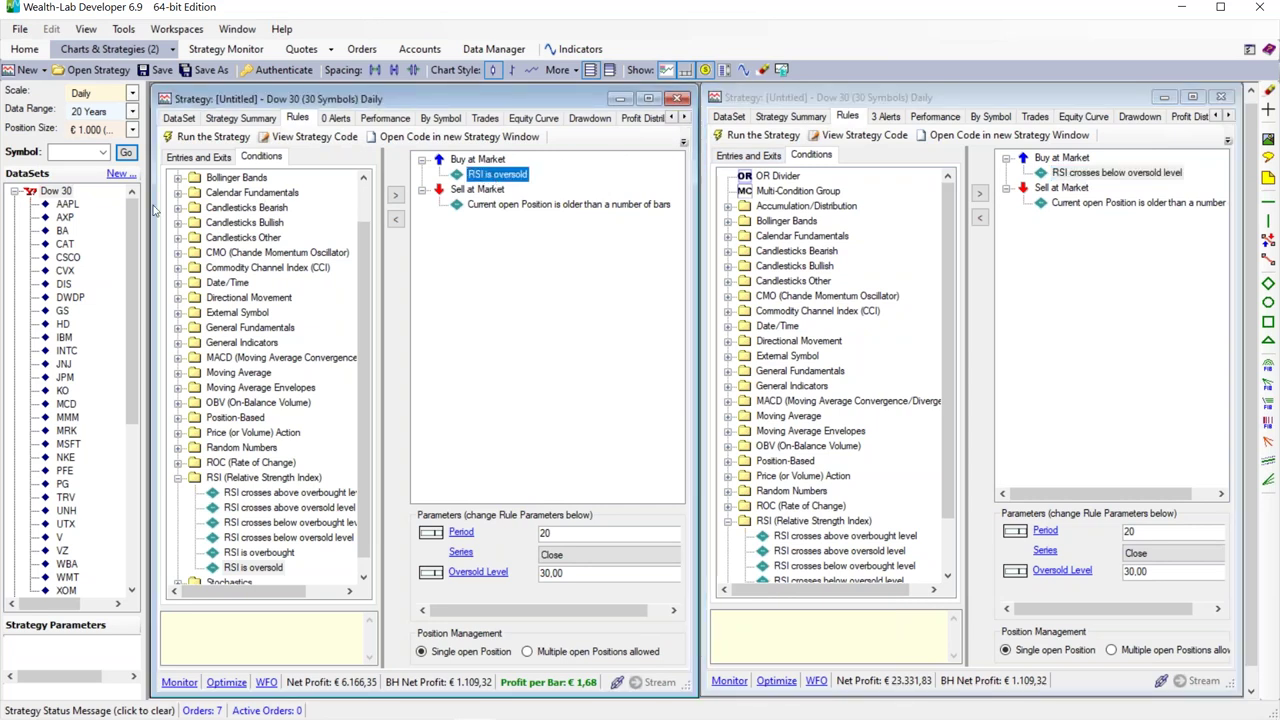
# Backtest both strategies on the Dow 30 and check the RSI crosses below oversold level strategy's performance report and buy rule.
pyautogui.click(58, 192)
pyautogui.click(313, 160)
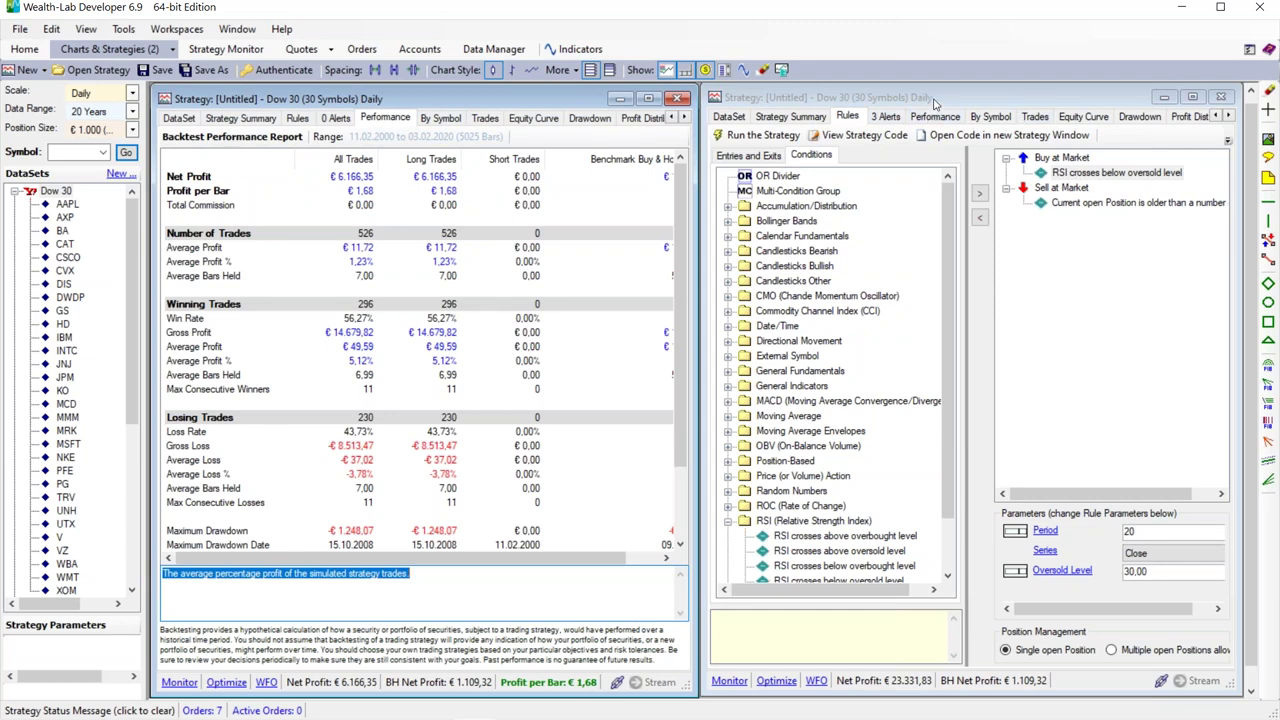
pyautogui.click(932, 117)
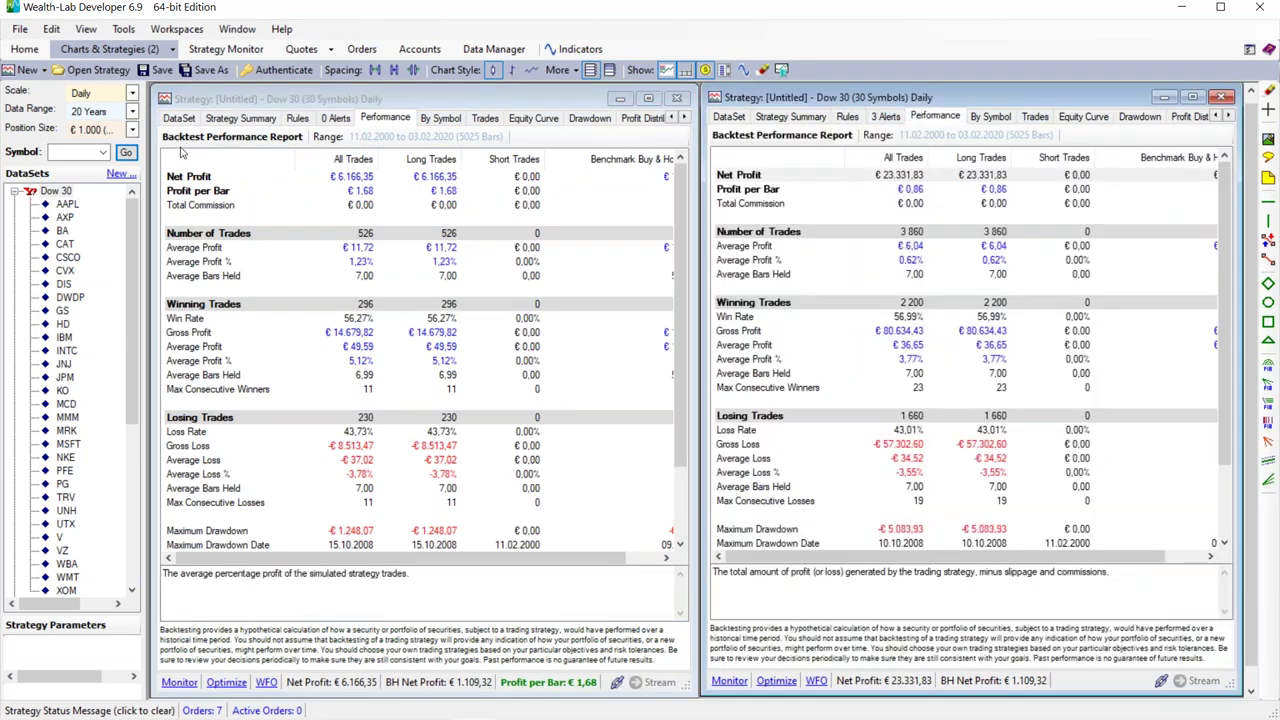
pyautogui.click(125, 152)
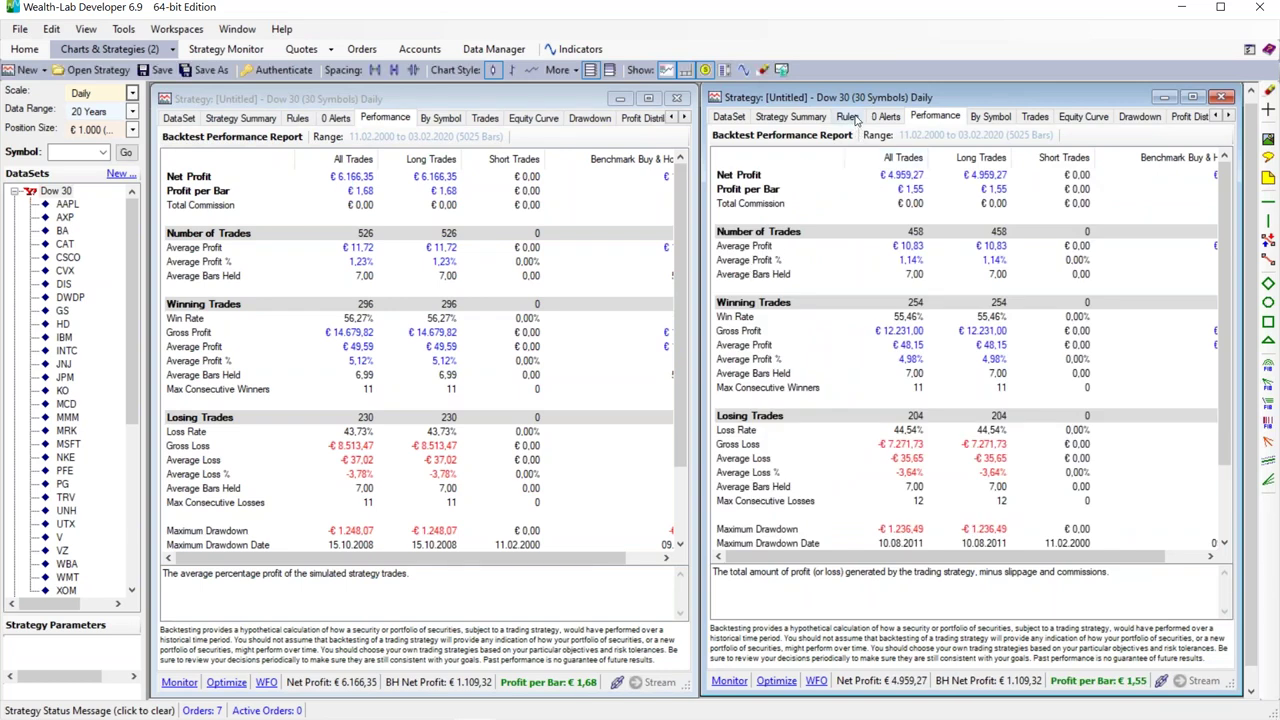
pyautogui.click(848, 117)
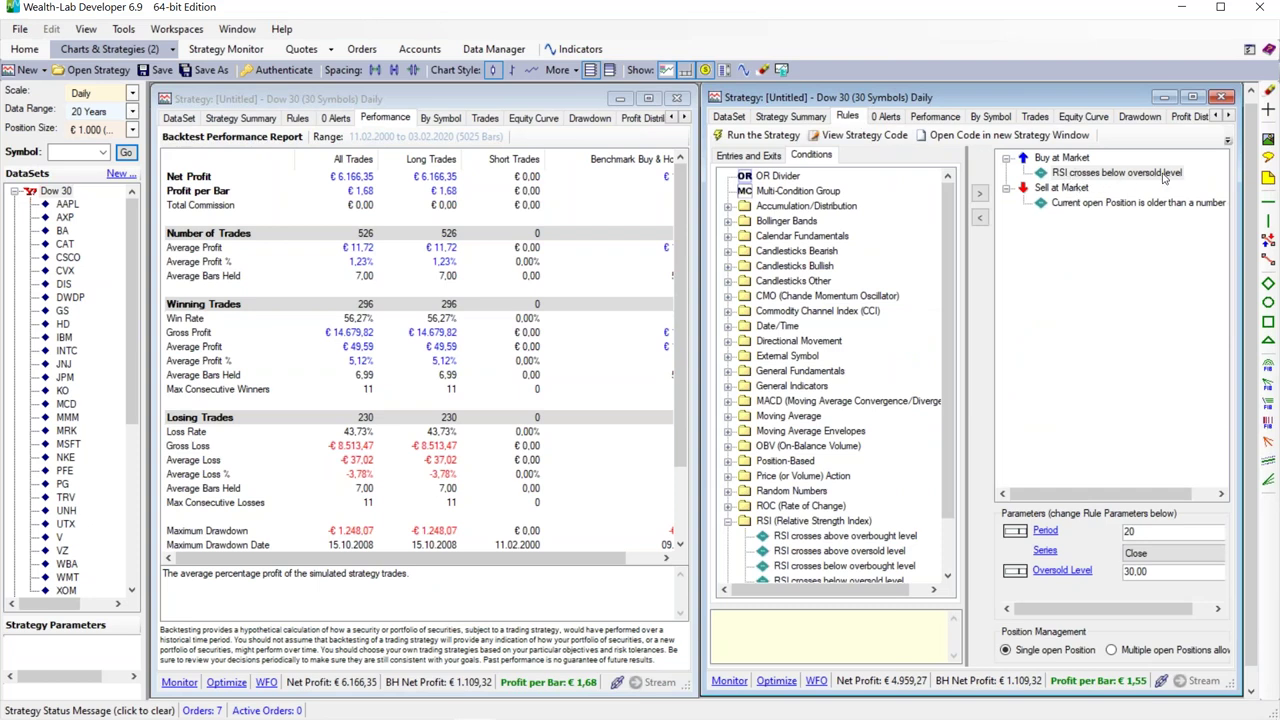
pyautogui.click(934, 118)
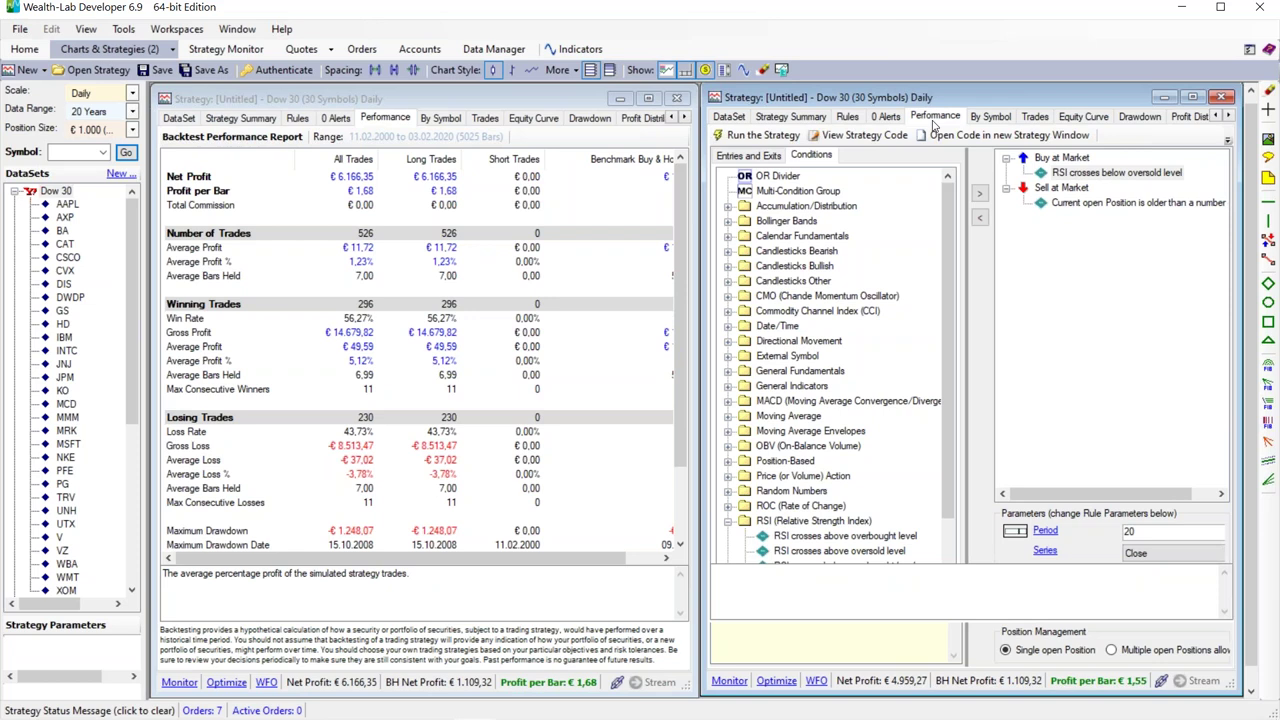
# Compare the Average Profit % row in the performance reports of the RSI crosses below oversold level and RSI is oversold strategies.
pyautogui.click(782, 262)
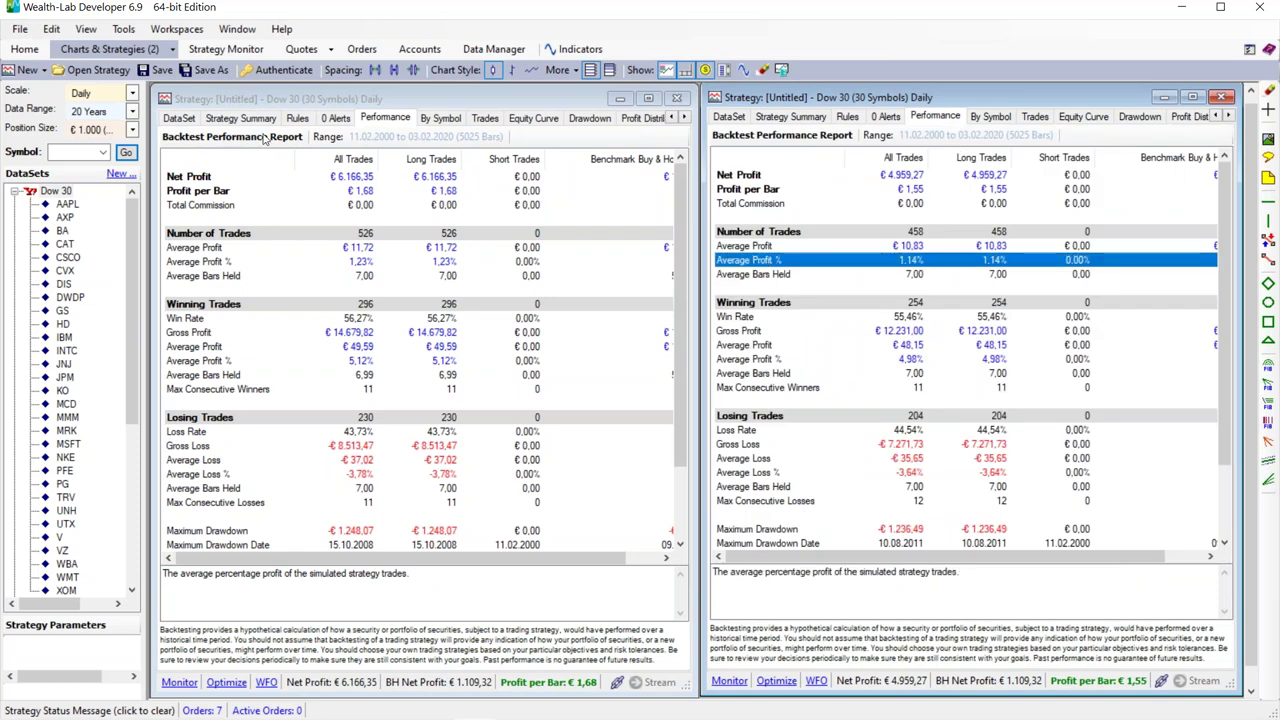
pyautogui.click(304, 119)
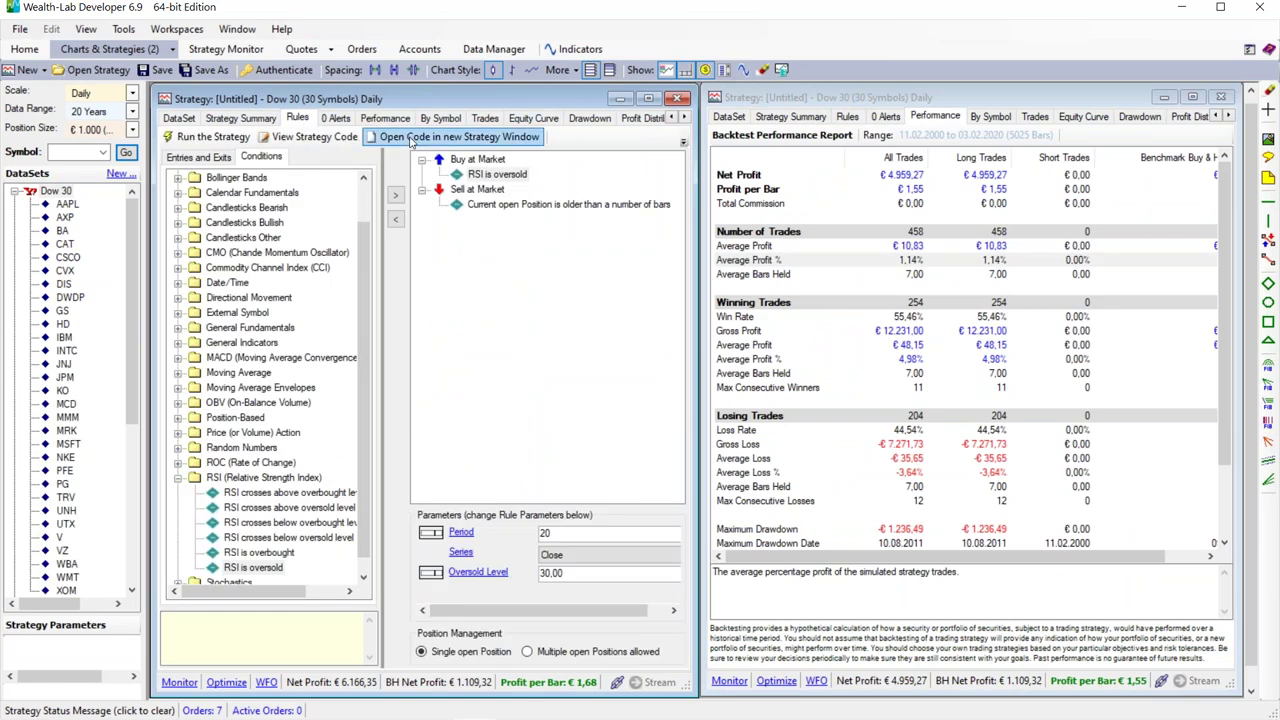
pyautogui.click(385, 118)
pyautogui.click(201, 262)
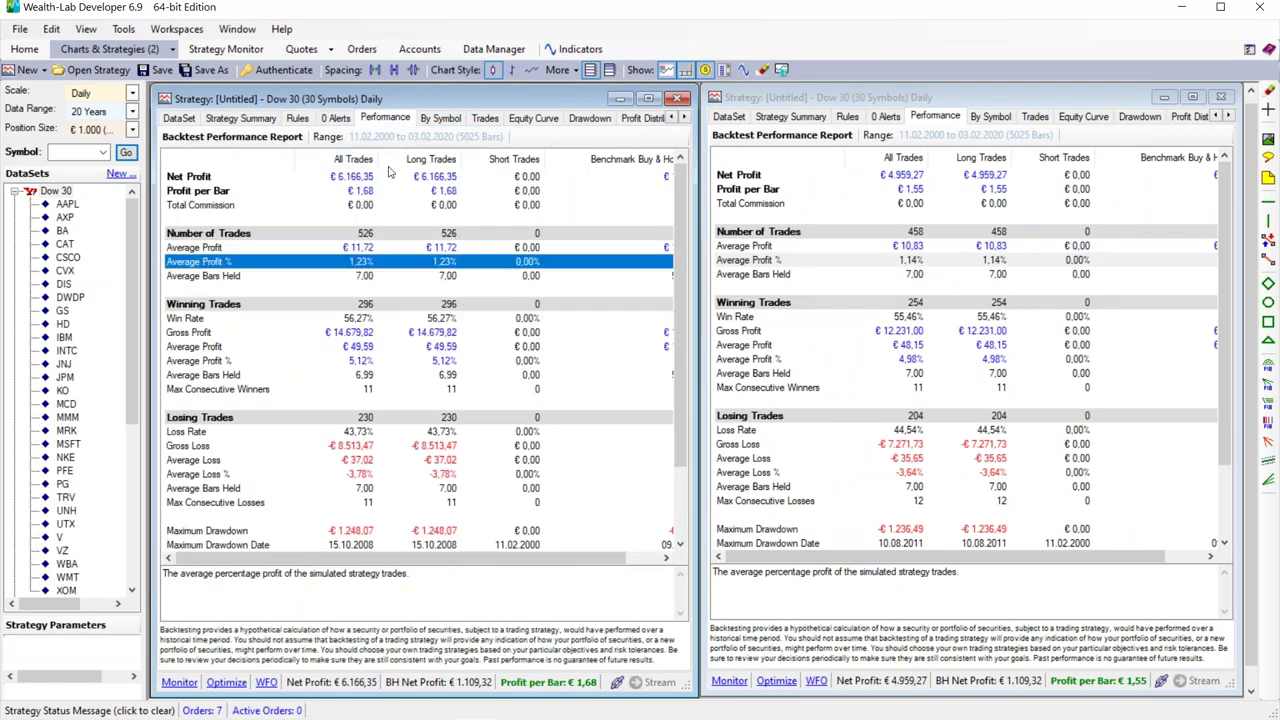
# Review both strategies' rules side by side, inspecting each RSI buy condition and its parameters, and switch to the presentation slides.
pyautogui.click(298, 118)
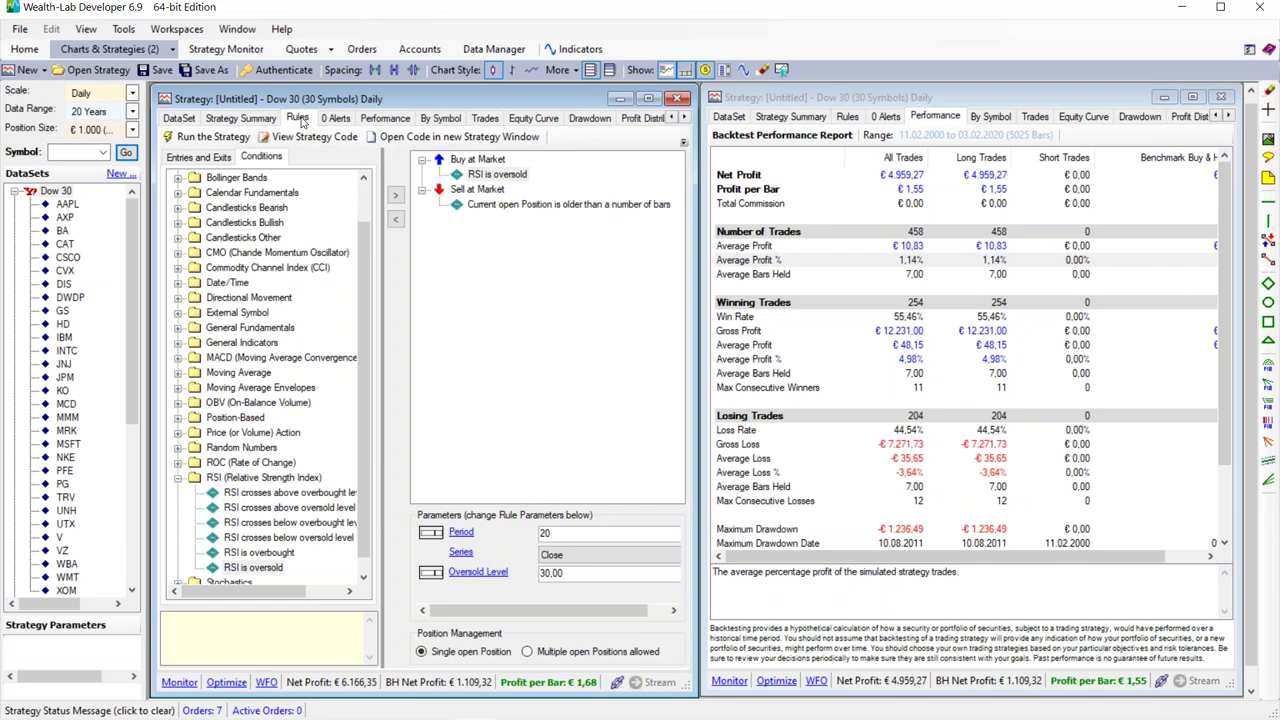
pyautogui.click(847, 117)
pyautogui.click(475, 176)
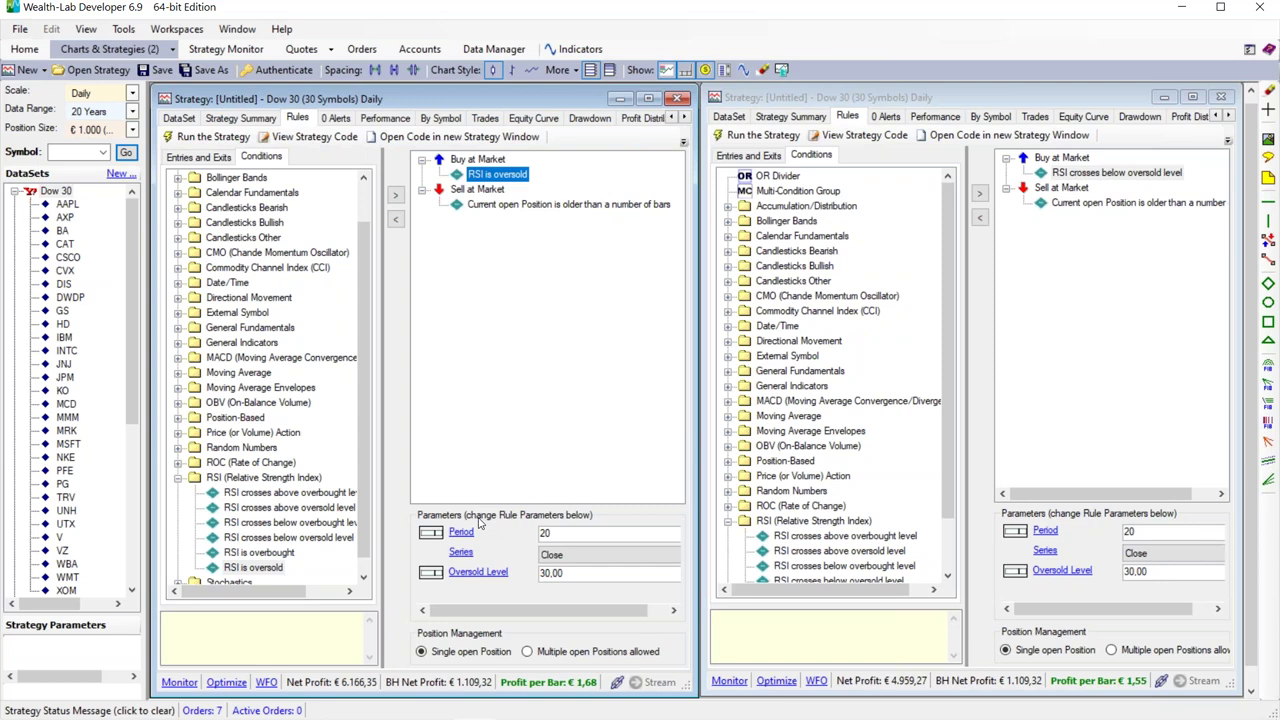
pyautogui.click(1140, 174)
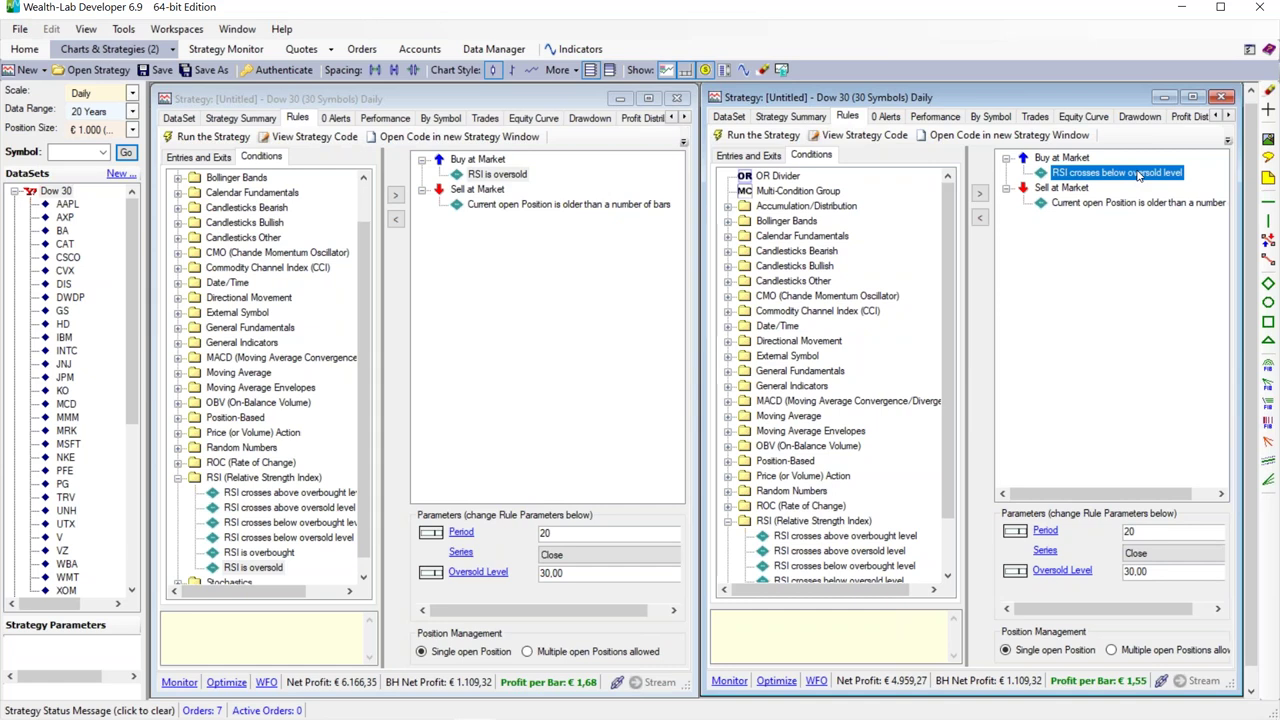
pyautogui.hotkey('alt', 'Tab')
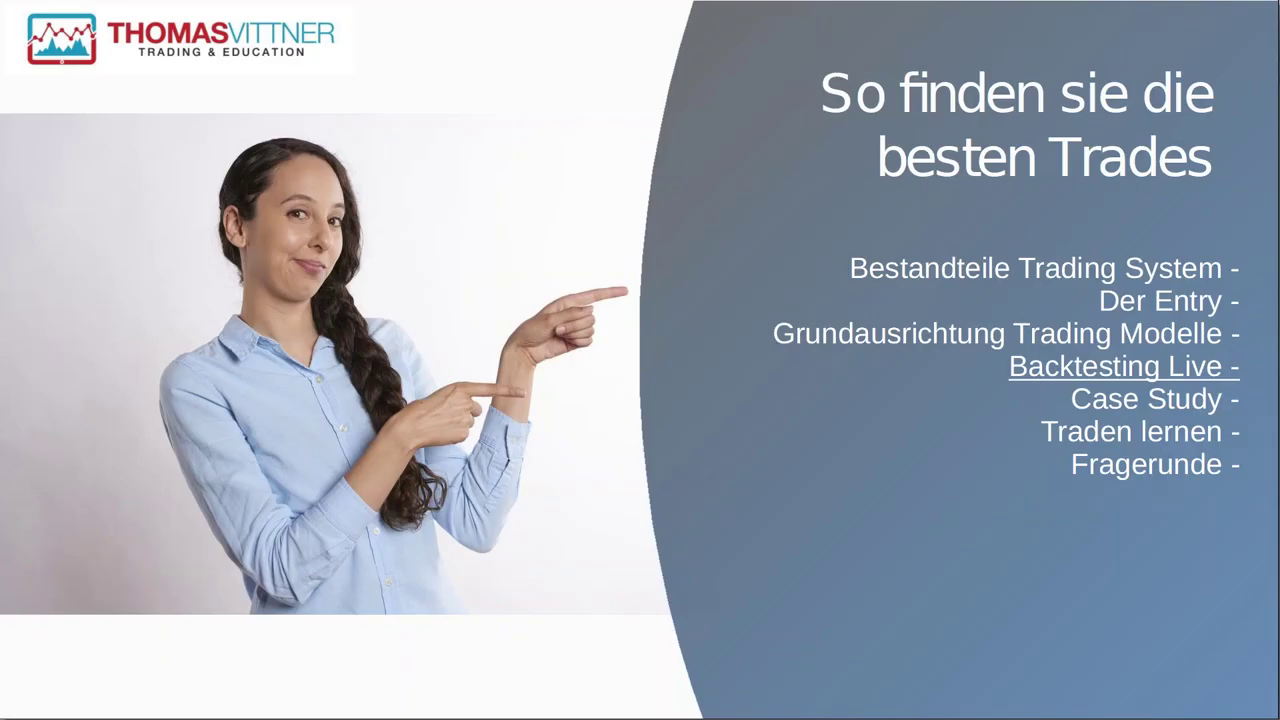